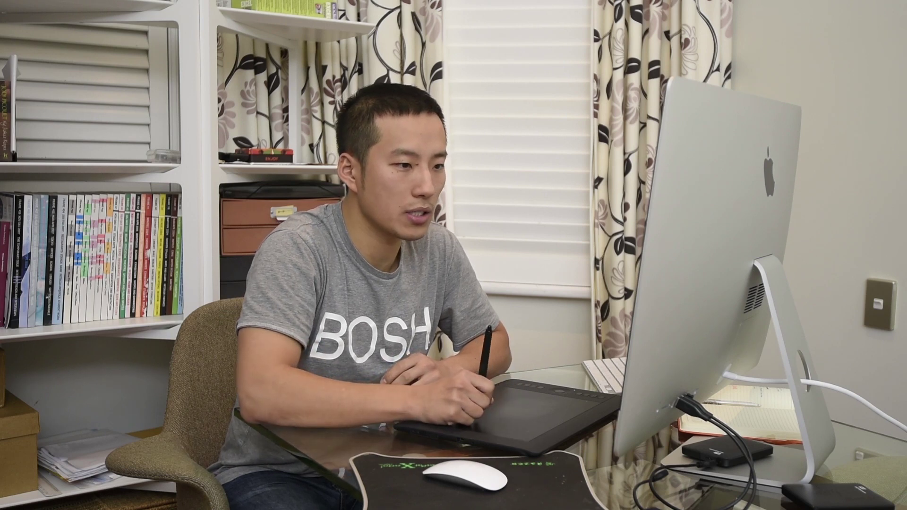
Step: Create an empty Layer 1 above the Background photo for sketch notes
{"action": "left_click", "coordinate": [848, 360]}
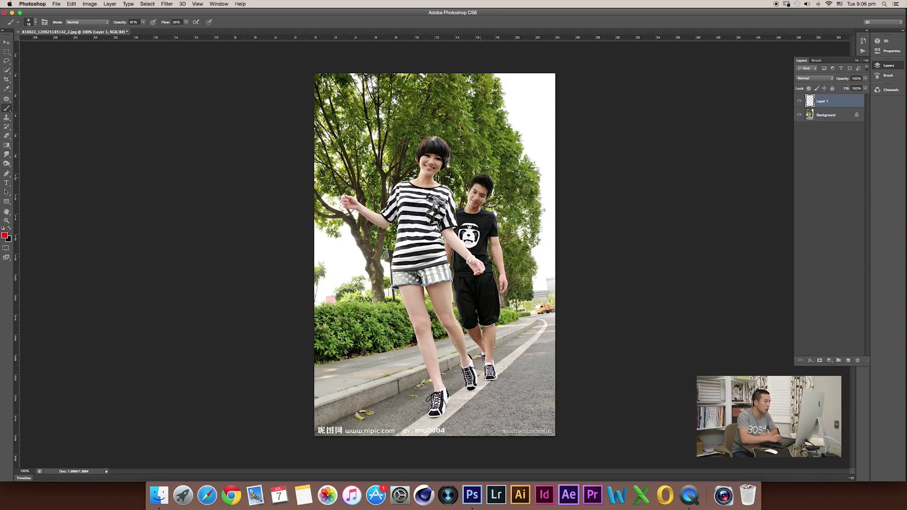
Step: Circle the man, his shoes and his lower legs in red
{"action": "left_click_drag", "start_coordinate": [477, 163], "coordinate": [455, 273]}
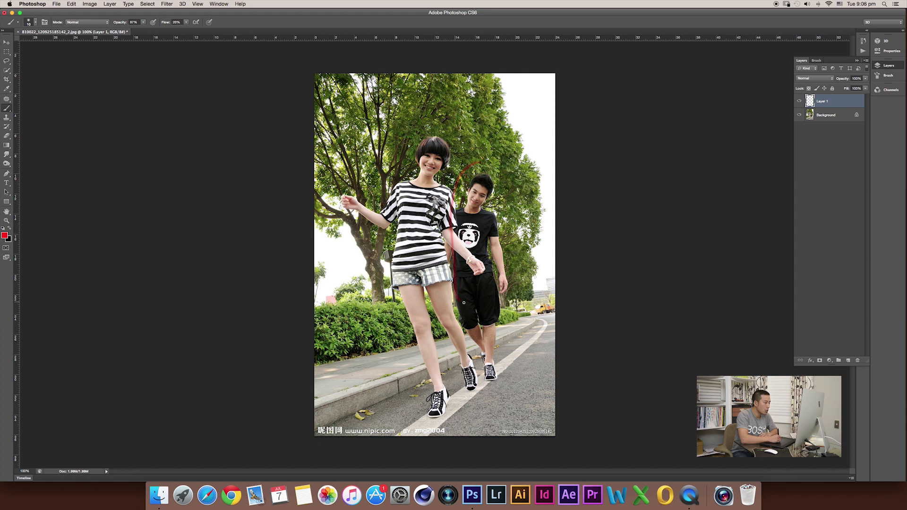
{"action": "left_click_drag", "start_coordinate": [511, 261], "coordinate": [491, 200]}
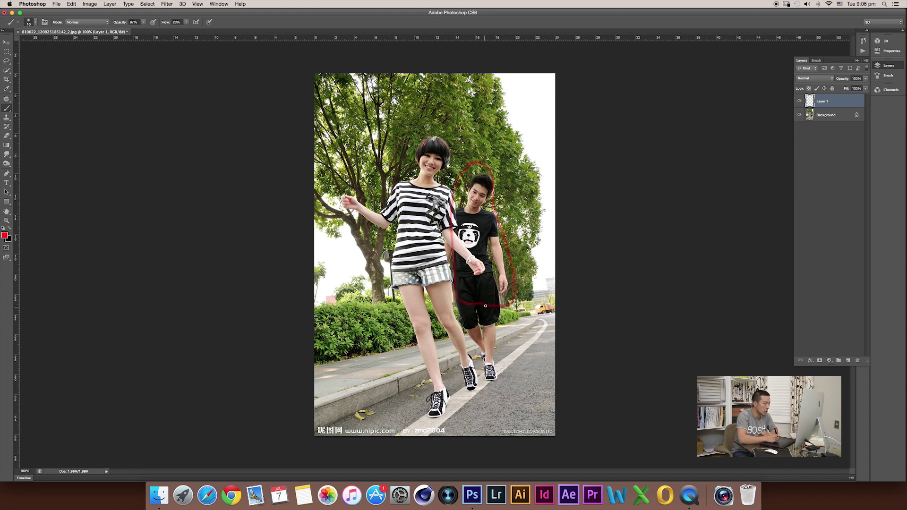
{"action": "left_click_drag", "start_coordinate": [495, 348], "coordinate": [478, 340]}
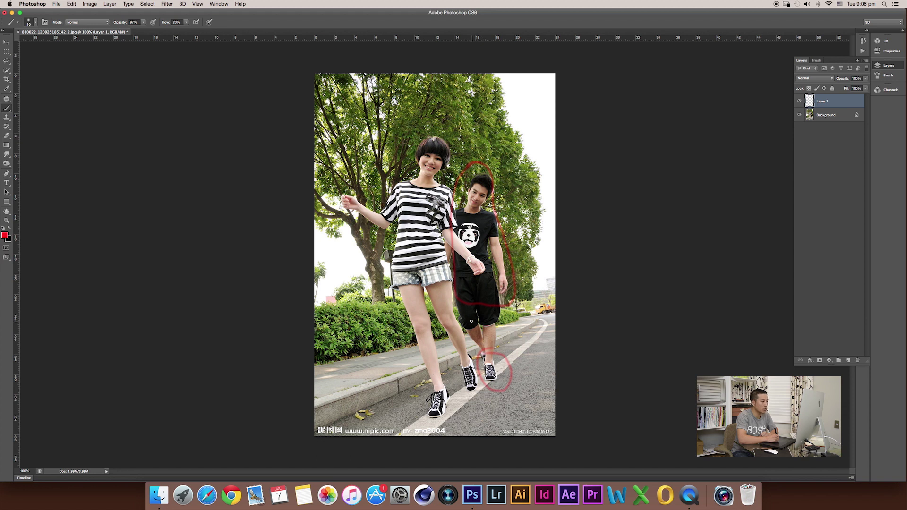
{"action": "left_click_drag", "start_coordinate": [501, 351], "coordinate": [505, 329]}
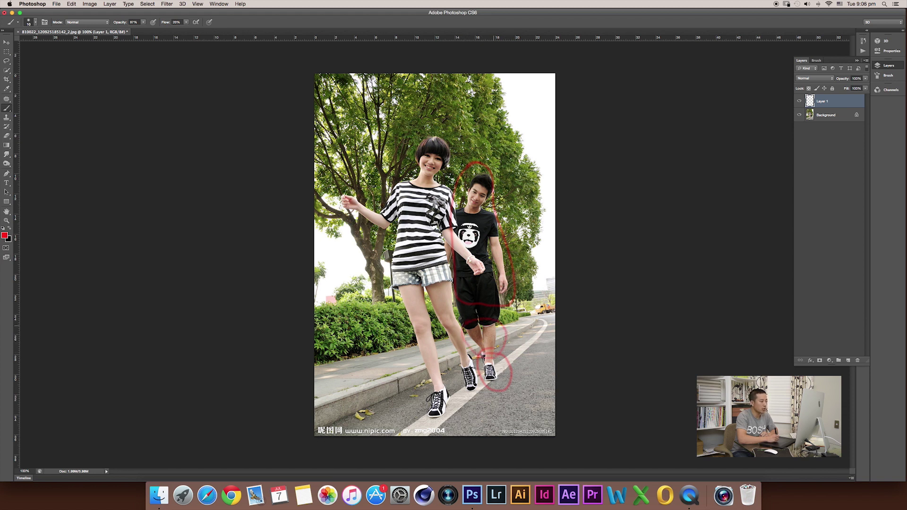
Step: Trace the curb and white road stripe, and mark the left bushes and knees in red
{"action": "left_click_drag", "start_coordinate": [377, 396], "coordinate": [522, 321]}
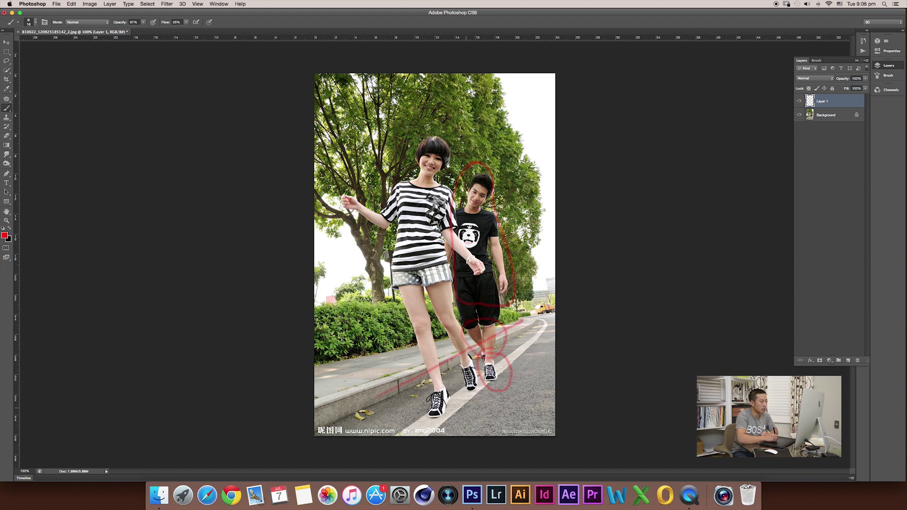
{"action": "left_click_drag", "start_coordinate": [448, 431], "coordinate": [548, 325]}
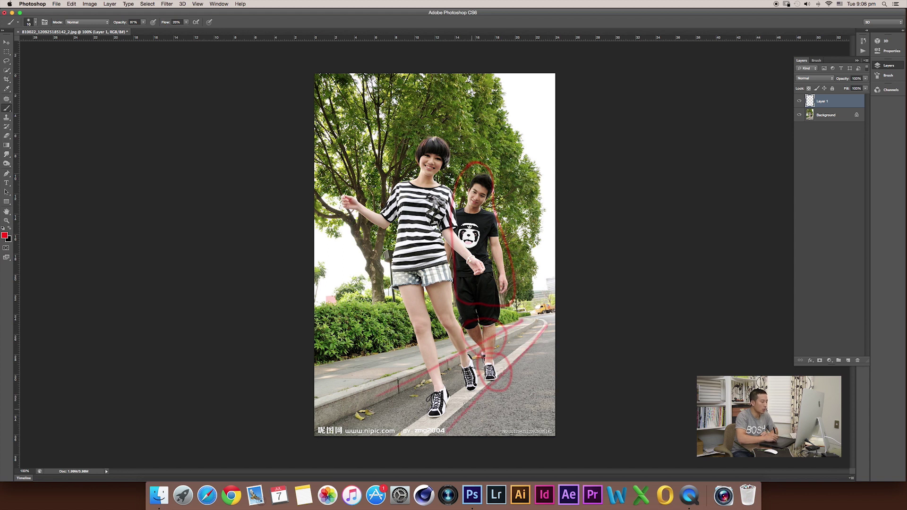
{"action": "mouse_move", "coordinate": [347, 314]}
{"action": "left_mouse_down"}
{"action": "mouse_move", "coordinate": [383, 307]}
{"action": "mouse_move", "coordinate": [361, 306]}
{"action": "left_mouse_up"}
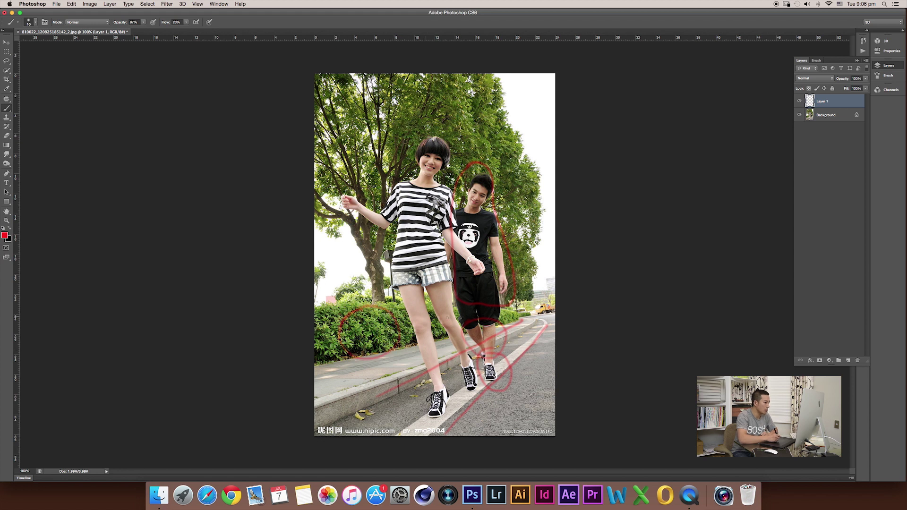
{"action": "left_click_drag", "start_coordinate": [498, 308], "coordinate": [525, 321]}
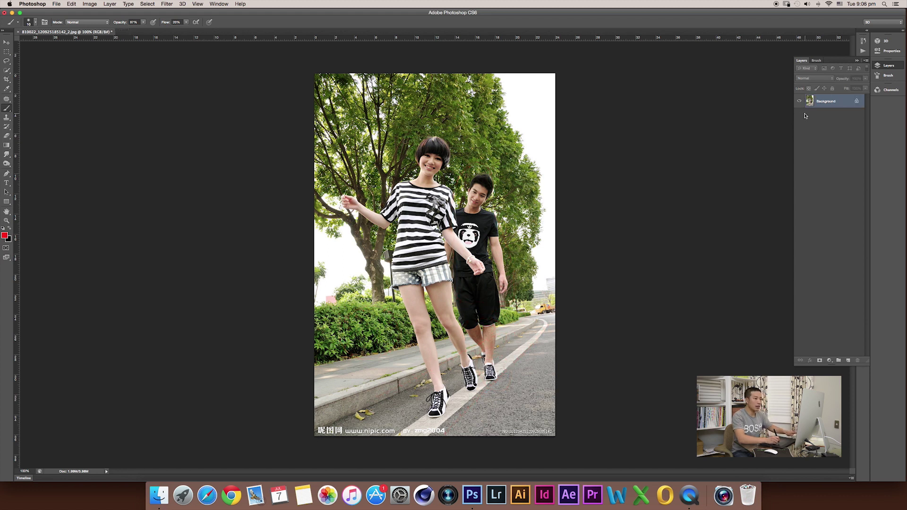
Step: Delete the red sketch layer, duplicate the Background with Cmd+J, and zoom in
{"action": "key", "text": "Delete"}
{"action": "key", "text": "super+j"}
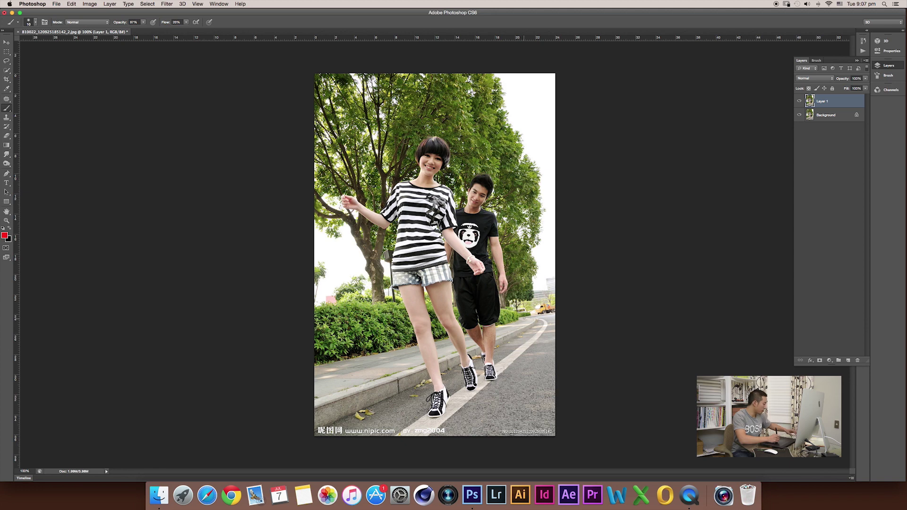
{"action": "key", "text": "super+plus"}
Step: Zoom to about 400% and center the view on the couple's legs and shoes
{"action": "key", "text": "super+plus"}
{"action": "left_click_drag", "start_coordinate": [528, 241], "coordinate": [476, 176]}
{"action": "scroll", "coordinate": [475, 176], "scroll_direction": "down", "scroll_amount": 3}
{"action": "scroll", "coordinate": [496, 213], "scroll_direction": "down", "scroll_amount": 3}
{"action": "scroll", "coordinate": [510, 236], "scroll_direction": "down", "scroll_amount": 2}
{"action": "scroll", "coordinate": [521, 254], "scroll_direction": "down", "scroll_amount": 2}
{"action": "key", "text": "super+minus"}
{"action": "key", "text": "super+plus"}
{"action": "left_click_drag", "start_coordinate": [481, 287], "coordinate": [491, 304]}
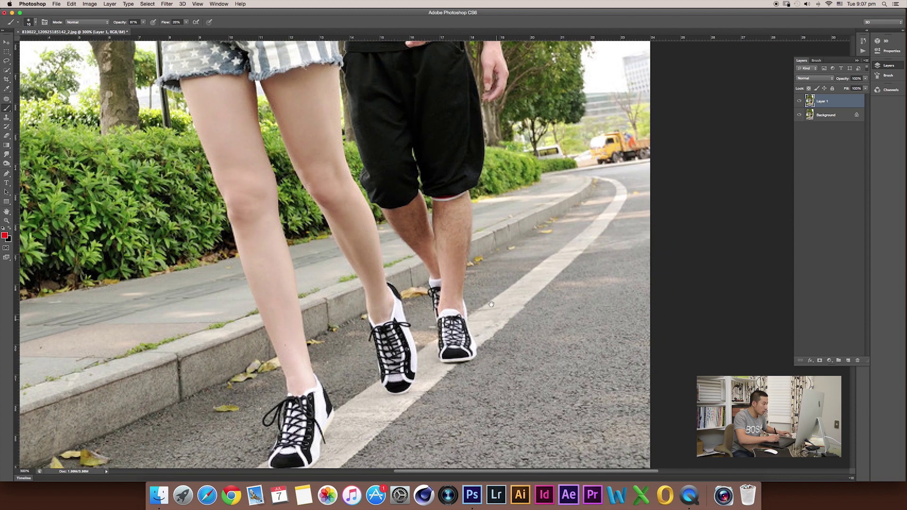
{"action": "key", "text": "super+plus"}
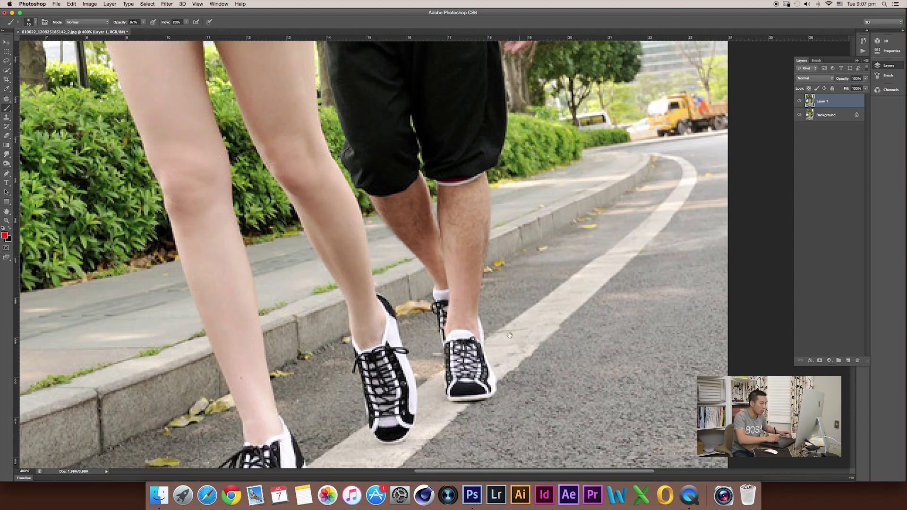
{"action": "left_click_drag", "start_coordinate": [509, 335], "coordinate": [475, 300]}
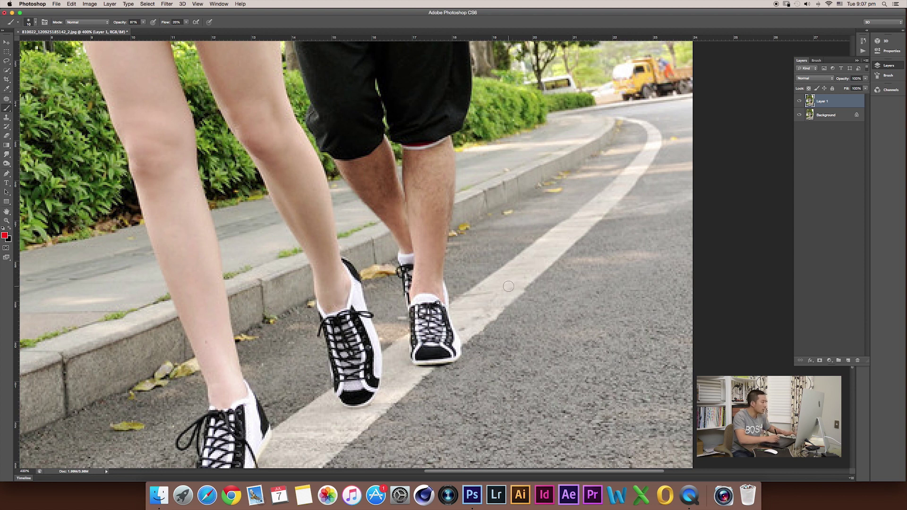
Step: Choose the standard point-by-point Pen tool after briefly trying the Freeform Pen
{"action": "key", "text": "p"}
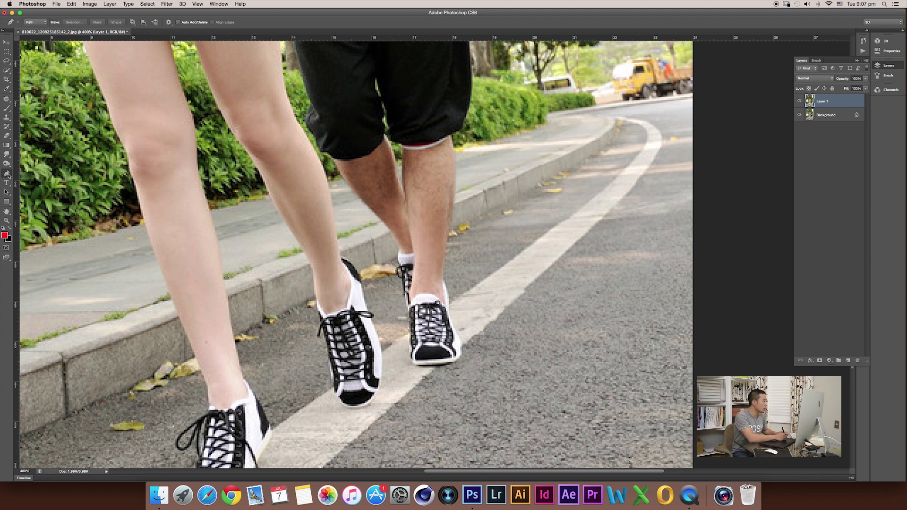
{"action": "left_click", "coordinate": [9, 174]}
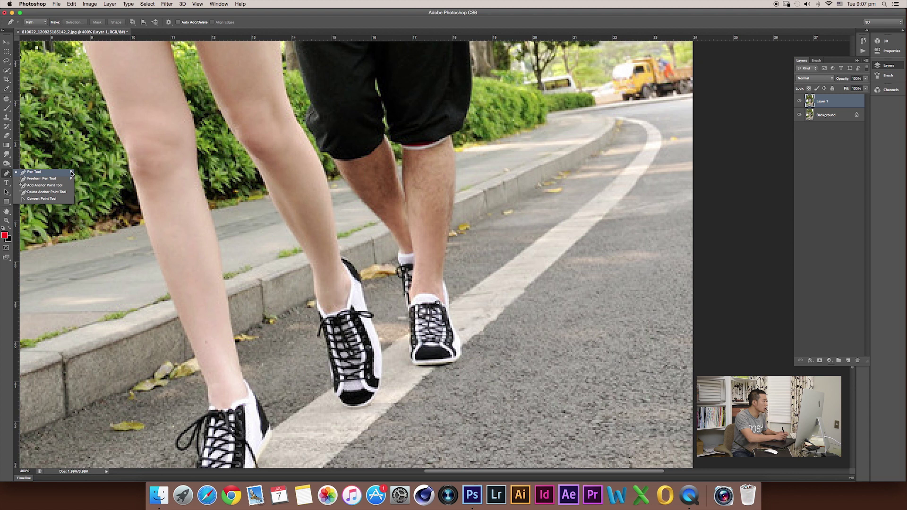
{"action": "left_click", "coordinate": [66, 178]}
{"action": "left_click", "coordinate": [9, 175]}
{"action": "left_click", "coordinate": [33, 172]}
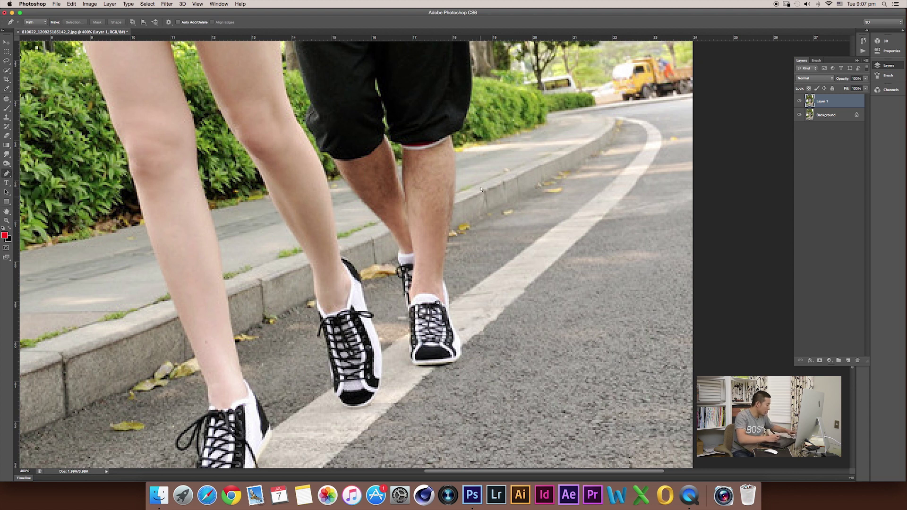
{"action": "scroll", "coordinate": [480, 241], "scroll_direction": "up", "scroll_amount": 1}
{"action": "scroll", "coordinate": [501, 308], "scroll_direction": "down", "scroll_amount": 3}
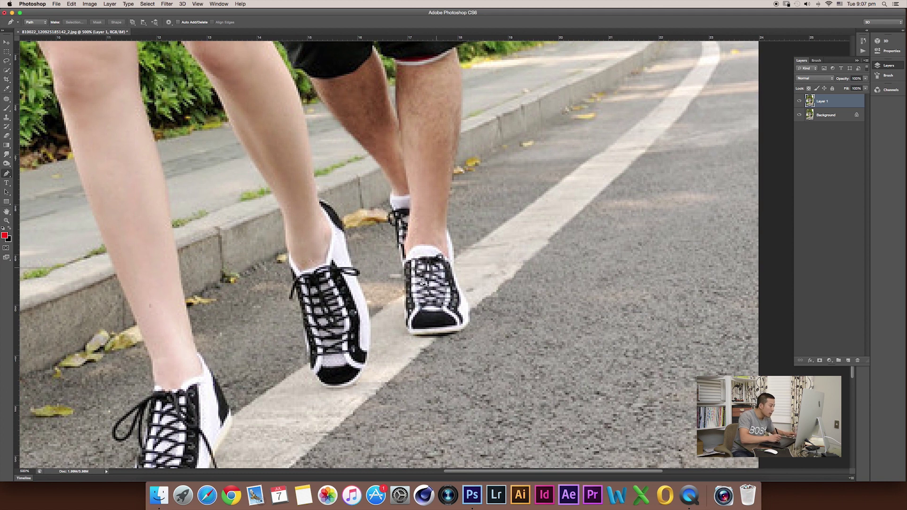
Step: Place four anchors around the front shoe and stripe, then make the path a selection
{"action": "left_click", "coordinate": [397, 299]}
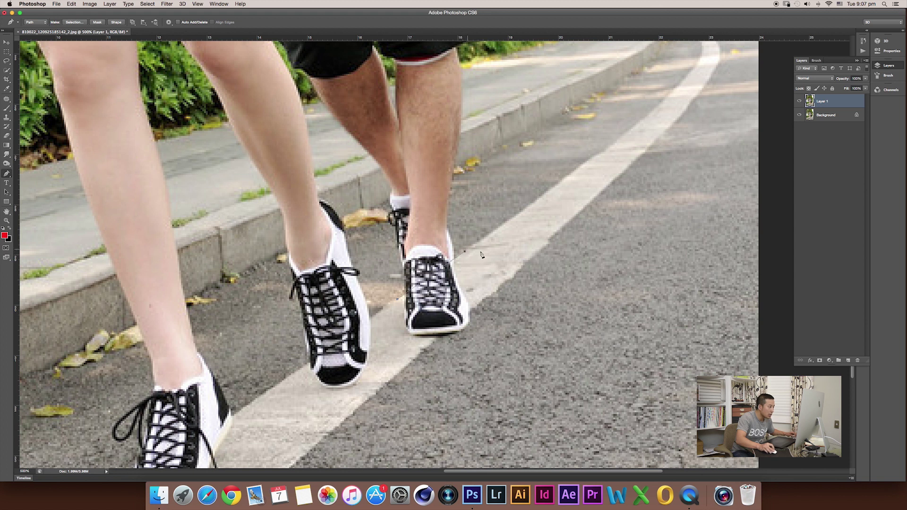
{"action": "left_click", "coordinate": [498, 287]}
{"action": "left_click", "coordinate": [419, 354]}
{"action": "left_click", "coordinate": [388, 305]}
{"action": "right_click", "coordinate": [406, 299]}
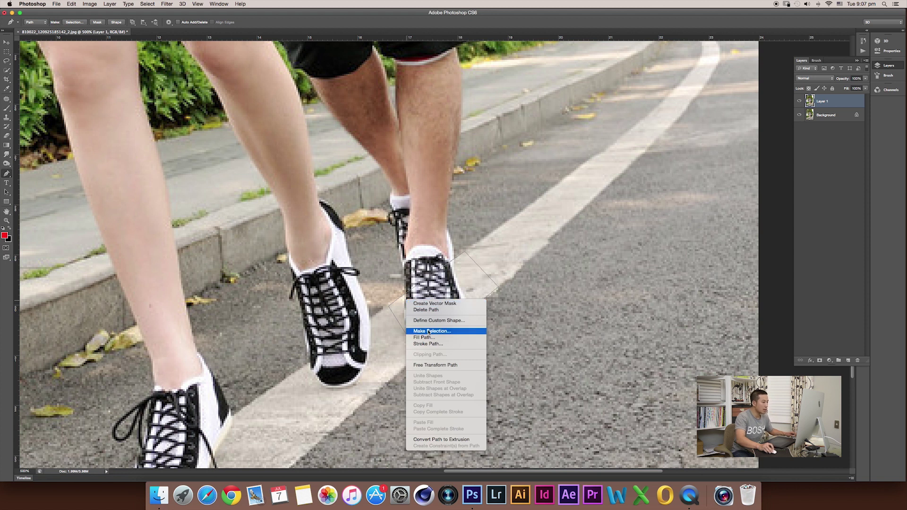
{"action": "left_click", "coordinate": [441, 331]}
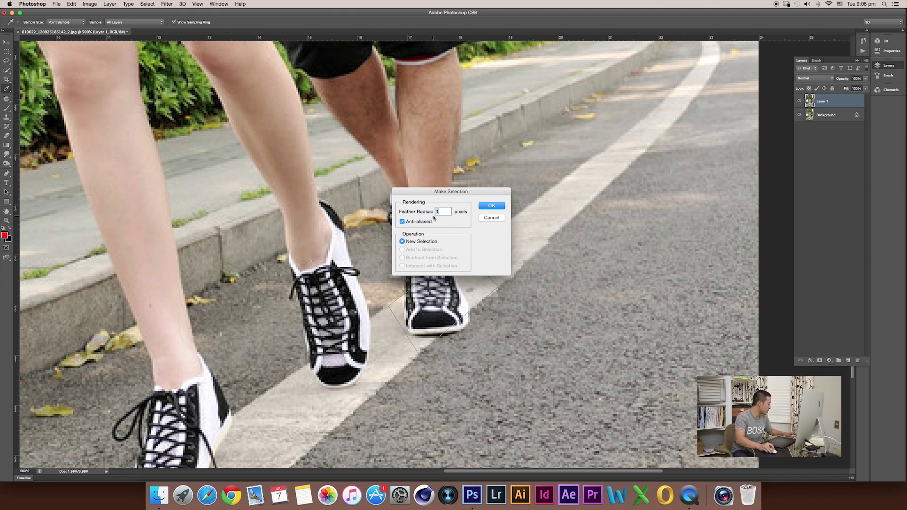
{"action": "left_click", "coordinate": [498, 209]}
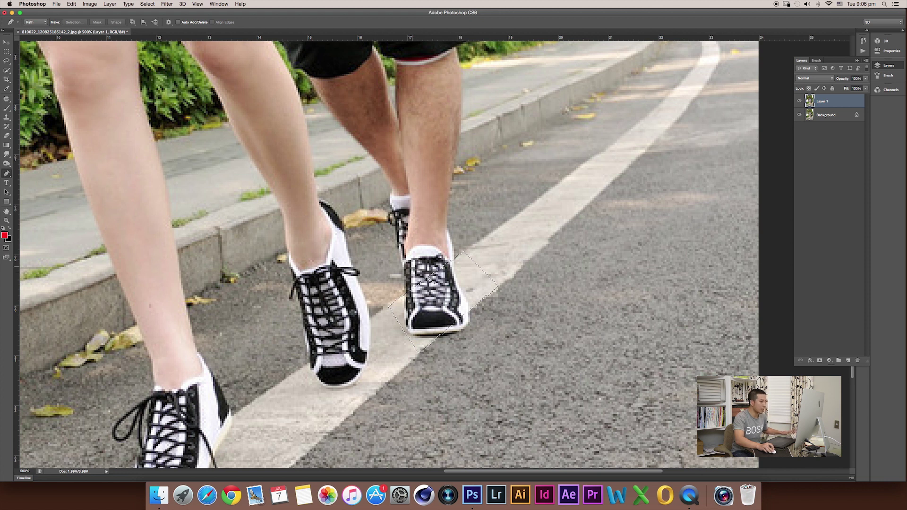
Step: Set up the Clone Stamp with a smaller brush at 100% opacity
{"action": "key", "text": "s"}
{"action": "key", "text": "bracketleft"}
{"action": "key", "text": "bracketleft"}
{"action": "key", "text": "bracketleft"}
{"action": "key", "text": "bracketleft"}
{"action": "key", "text": "bracketleft"}
{"action": "key", "text": "bracketleft"}
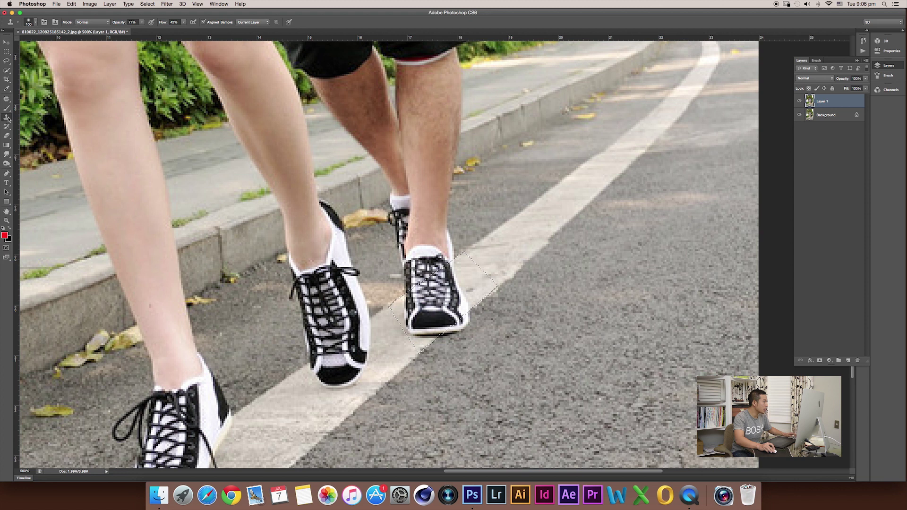
{"action": "right_click", "coordinate": [8, 119]}
{"action": "left_click", "coordinate": [42, 116]}
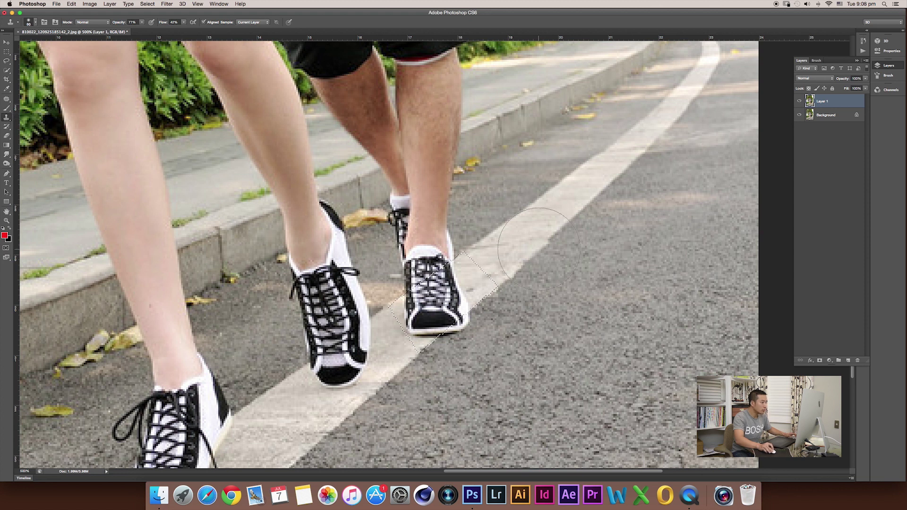
{"action": "key", "text": "bracketleft"}
{"action": "key", "text": "bracketleft"}
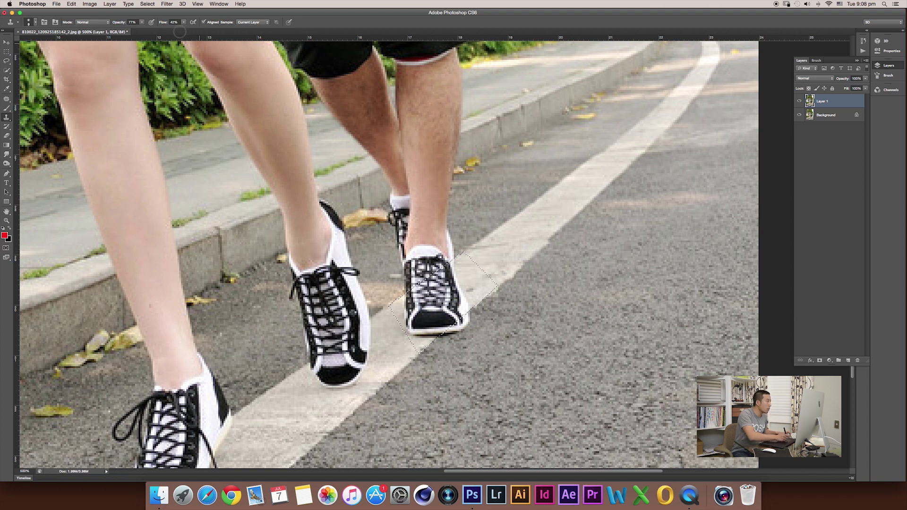
{"action": "left_click_drag", "start_coordinate": [121, 23], "coordinate": [151, 22]}
{"action": "left_click_drag", "start_coordinate": [120, 23], "coordinate": [124, 23]}
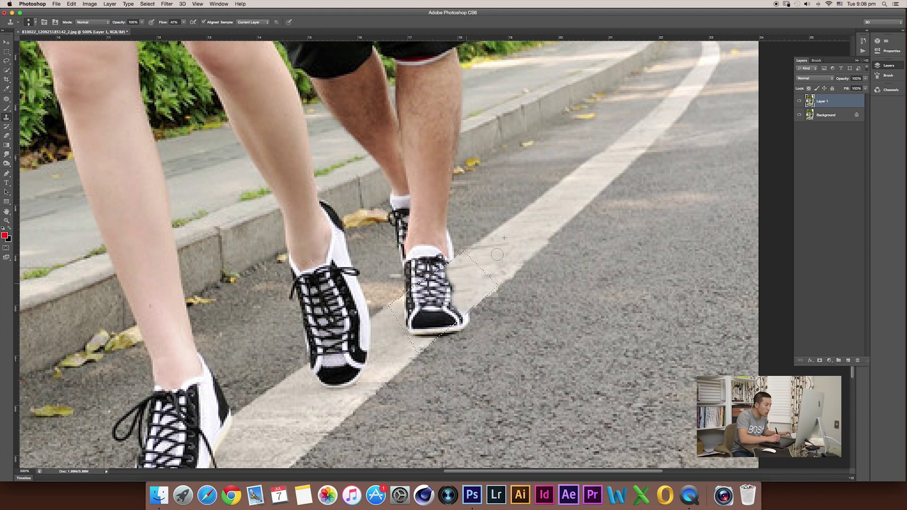
Step: Clone white stripe texture over the shoe laces and toe
{"action": "mouse_move", "coordinate": [451, 294]}
{"action": "left_mouse_down"}
{"action": "mouse_move", "coordinate": [454, 279]}
{"action": "mouse_move", "coordinate": [439, 279]}
{"action": "left_mouse_up"}
{"action": "left_click", "coordinate": [495, 244], "text": "alt"}
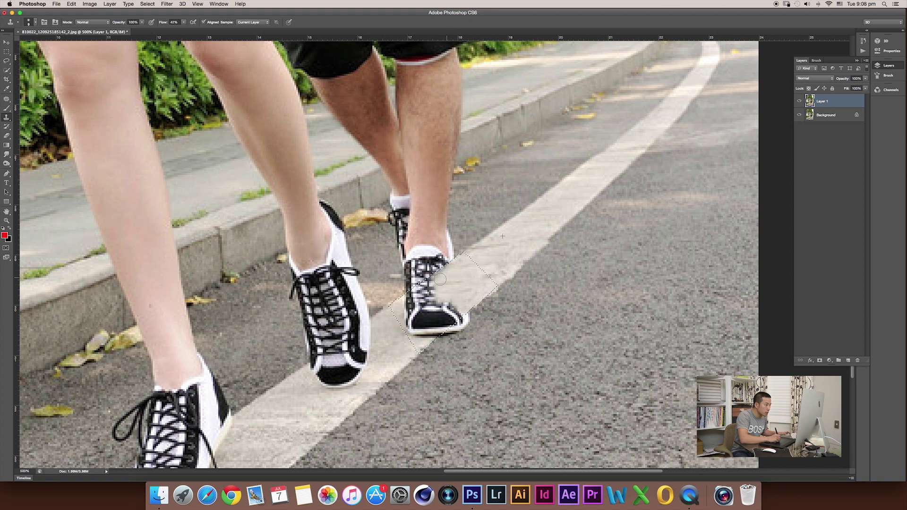
{"action": "left_click", "coordinate": [506, 246], "text": "alt"}
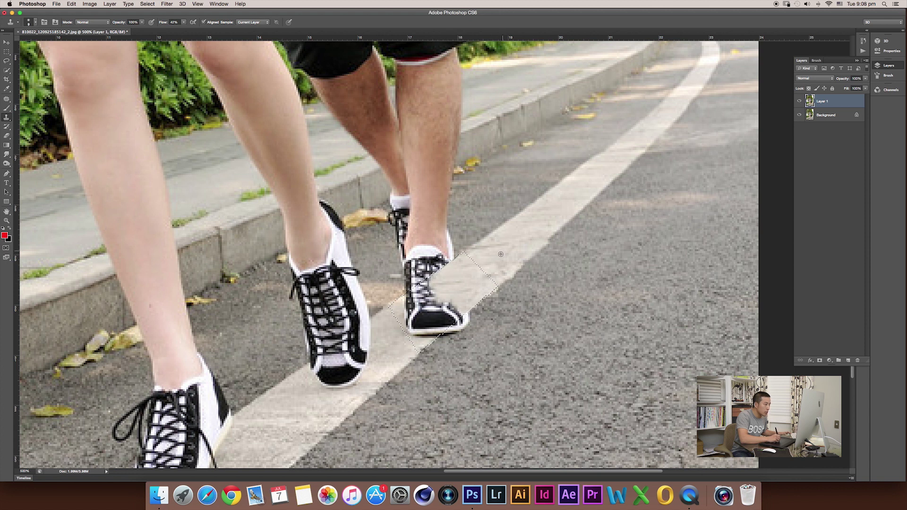
{"action": "mouse_move", "coordinate": [437, 312]}
{"action": "left_mouse_down"}
{"action": "mouse_move", "coordinate": [450, 318]}
{"action": "mouse_move", "coordinate": [461, 310]}
{"action": "left_mouse_up"}
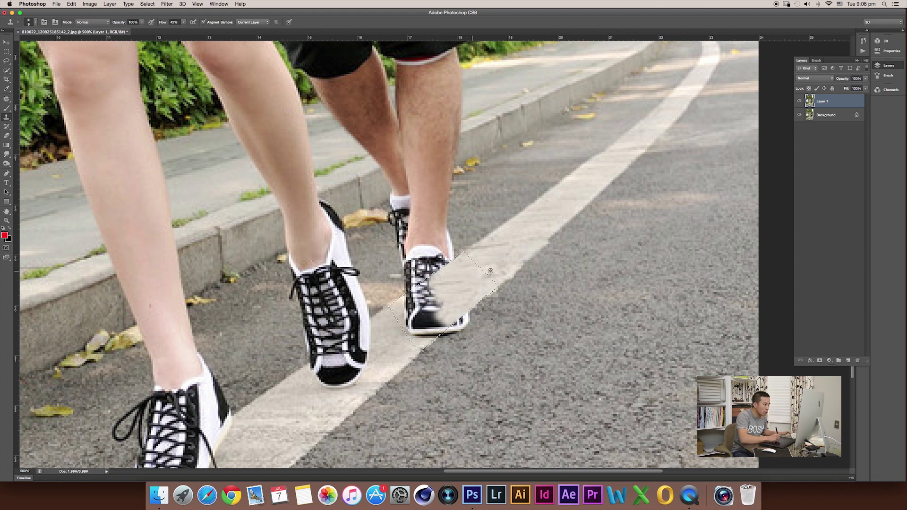
{"action": "left_click_drag", "start_coordinate": [430, 321], "coordinate": [451, 313]}
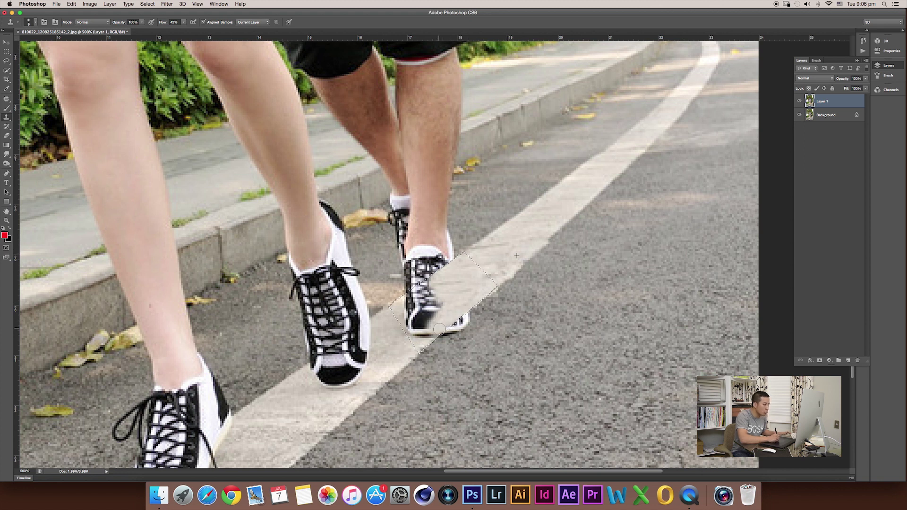
{"action": "left_click_drag", "start_coordinate": [447, 314], "coordinate": [460, 278]}
Step: Clone stripe over the rest of the shoe and its heel, then deselect
{"action": "left_click", "coordinate": [500, 252], "text": "alt"}
{"action": "left_click", "coordinate": [492, 253], "text": "alt"}
{"action": "left_click_drag", "start_coordinate": [400, 317], "coordinate": [433, 283]}
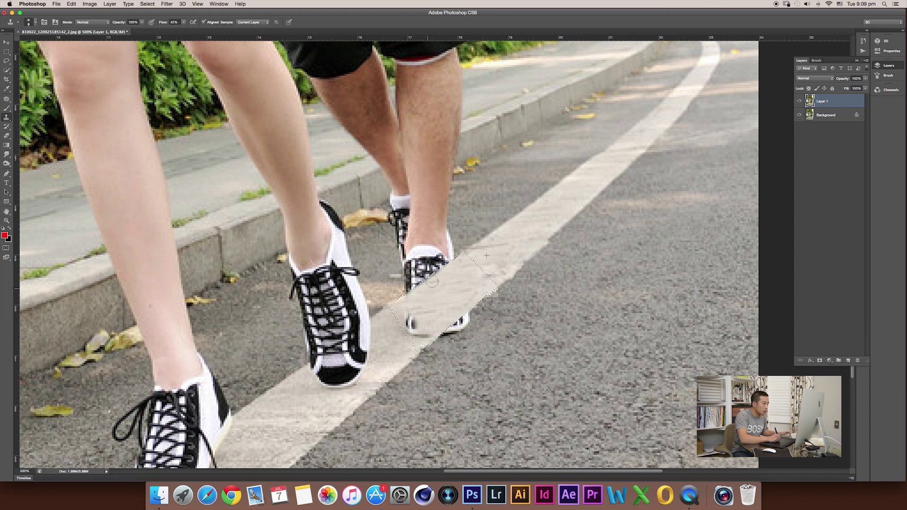
{"action": "left_click", "coordinate": [455, 288], "text": "alt"}
{"action": "left_click_drag", "start_coordinate": [430, 300], "coordinate": [432, 332]}
{"action": "left_click", "coordinate": [465, 282], "text": "alt"}
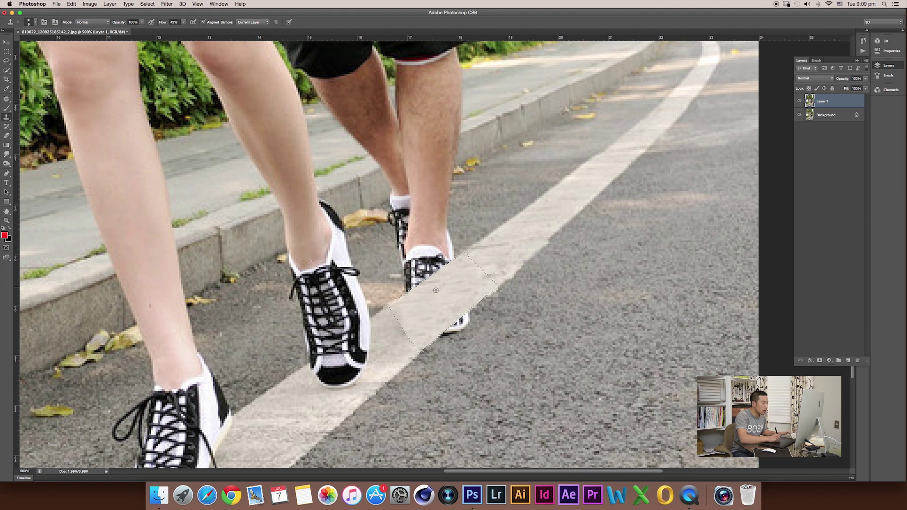
{"action": "key", "text": "ctrl+d"}
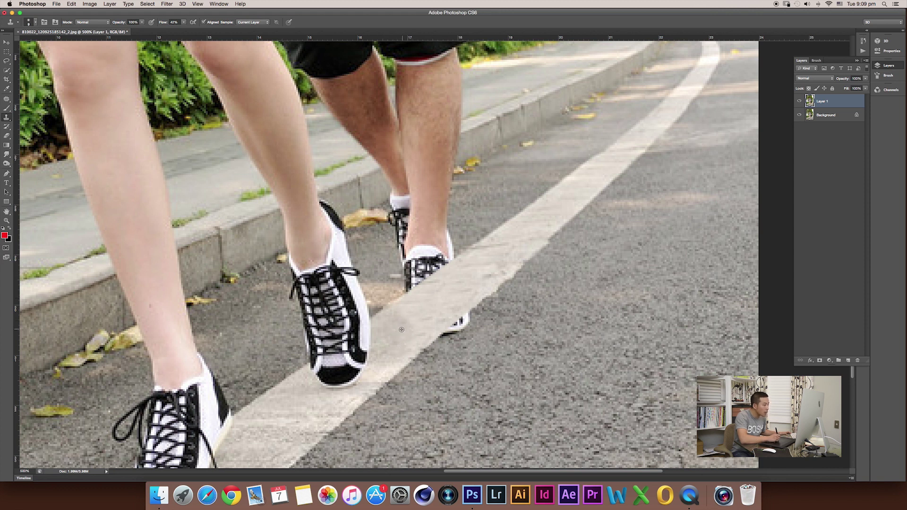
Step: Zoom out to check the cloned line, then zoom back in on the man's front shoe
{"action": "key", "text": "super+minus"}
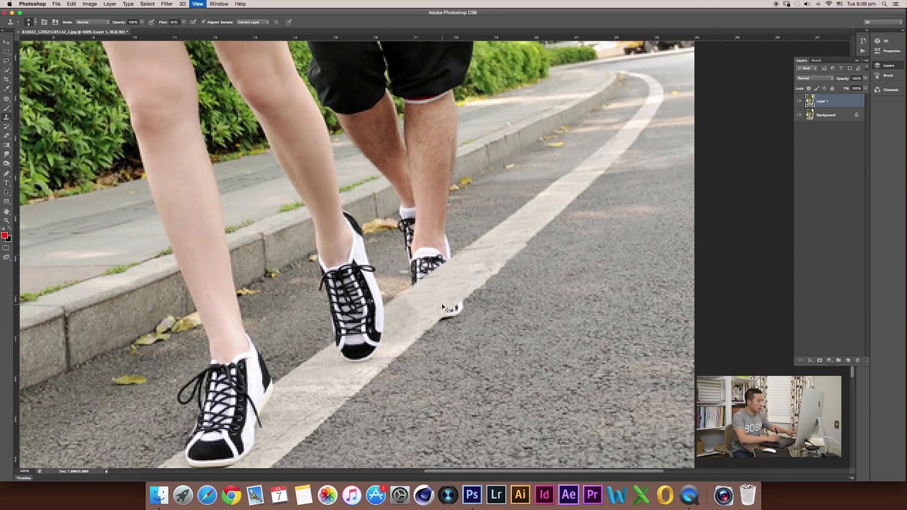
{"action": "key", "text": "super+0"}
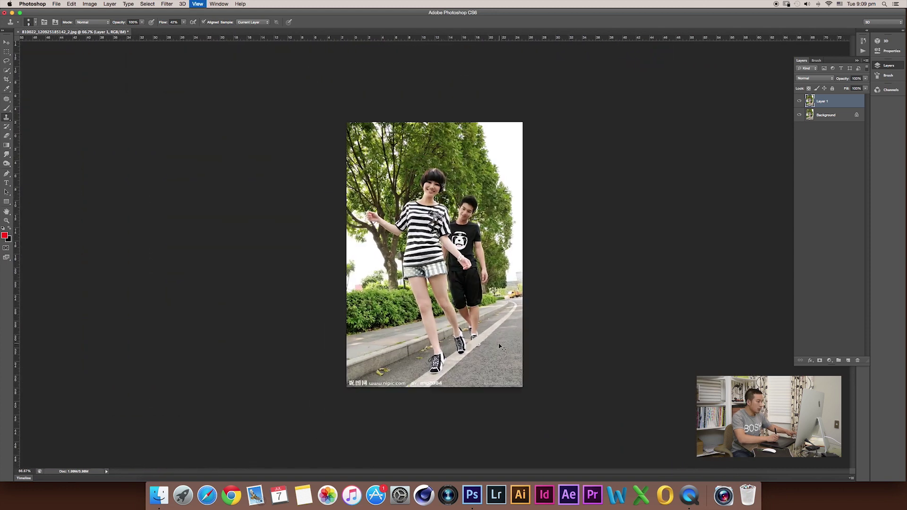
{"action": "scroll", "coordinate": [500, 347], "scroll_direction": "up", "scroll_amount": 1}
{"action": "scroll", "coordinate": [500, 346], "scroll_direction": "up", "scroll_amount": 1}
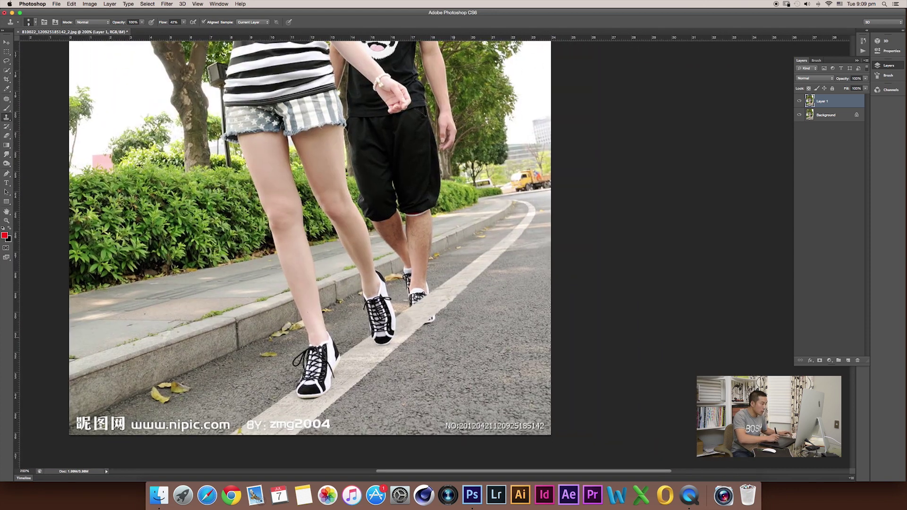
{"action": "key", "text": "super+equal"}
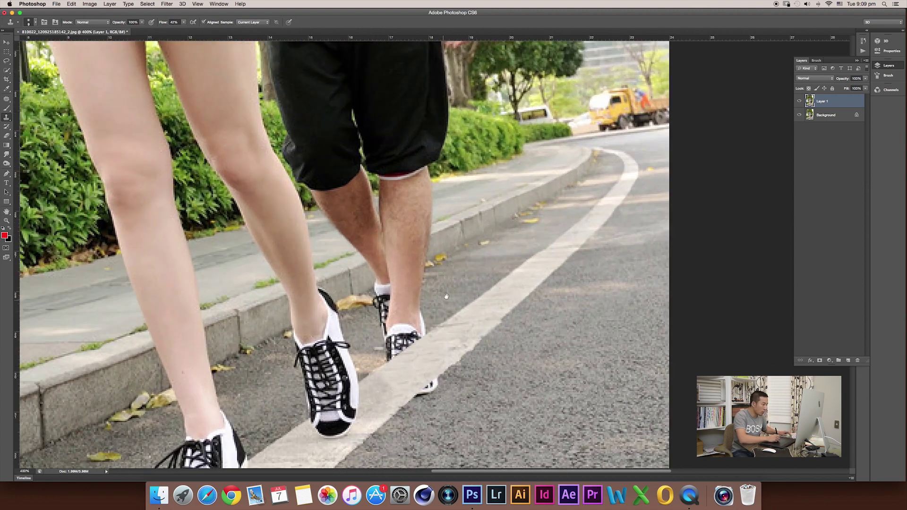
{"action": "scroll", "coordinate": [446, 296], "scroll_direction": "down", "scroll_amount": 5}
{"action": "scroll", "coordinate": [452, 281], "scroll_direction": "up", "scroll_amount": 1}
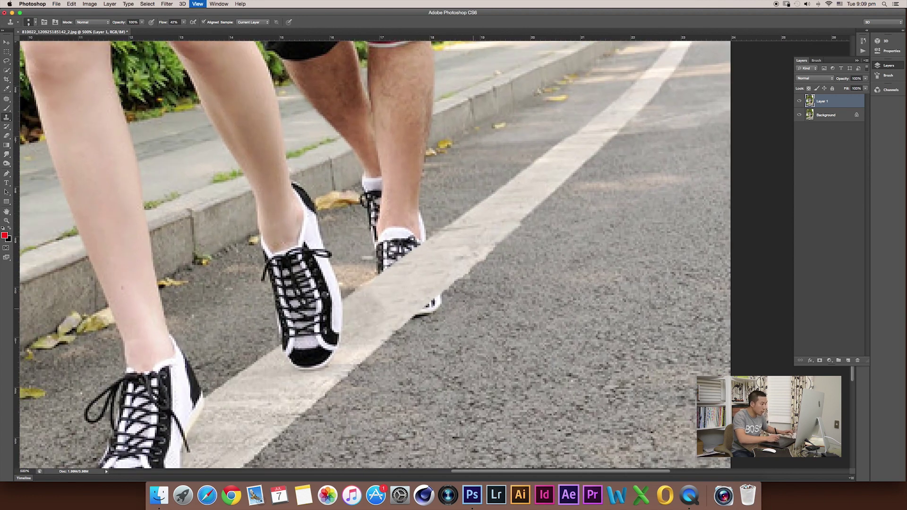
{"action": "left_click_drag", "start_coordinate": [418, 286], "coordinate": [446, 304]}
Step: Outline the shoe remnant below the stripe with the Pen tool and make it a selection
{"action": "key", "text": "p"}
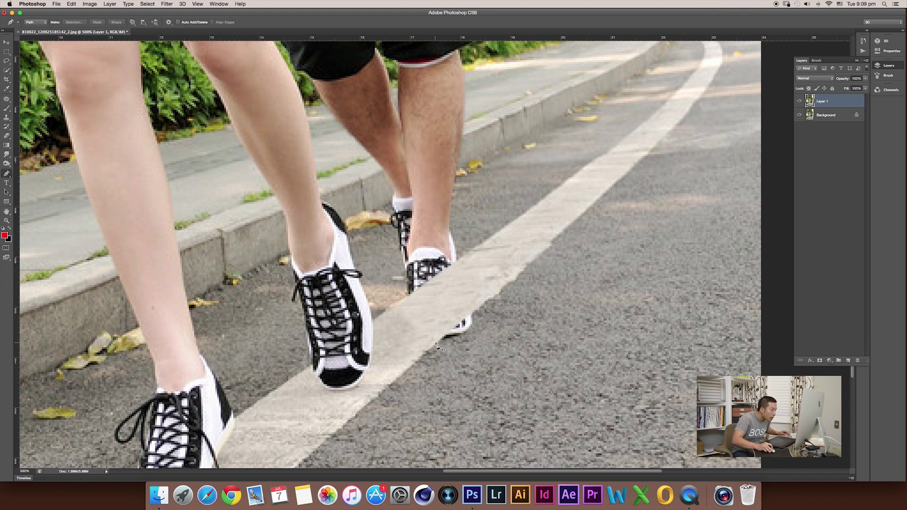
{"action": "left_click", "coordinate": [435, 345]}
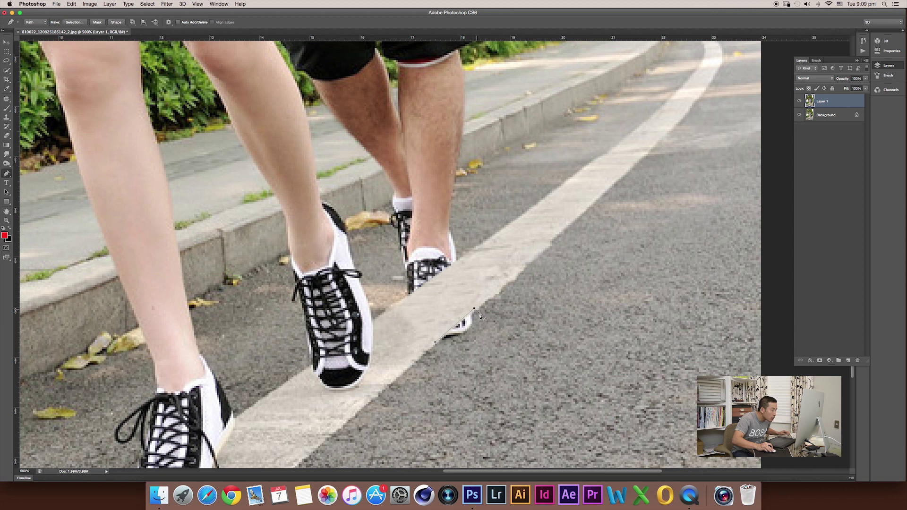
{"action": "right_click", "coordinate": [453, 340]}
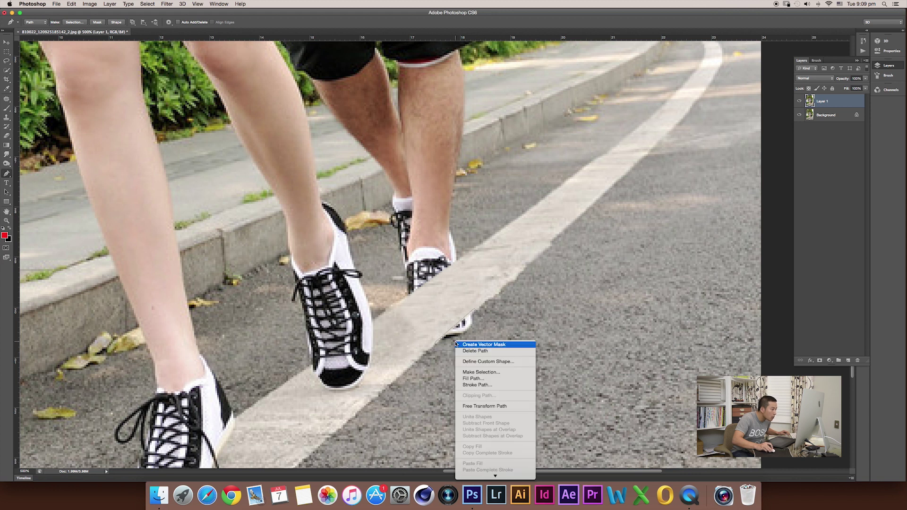
{"action": "left_click", "coordinate": [472, 373]}
{"action": "left_click", "coordinate": [494, 207]}
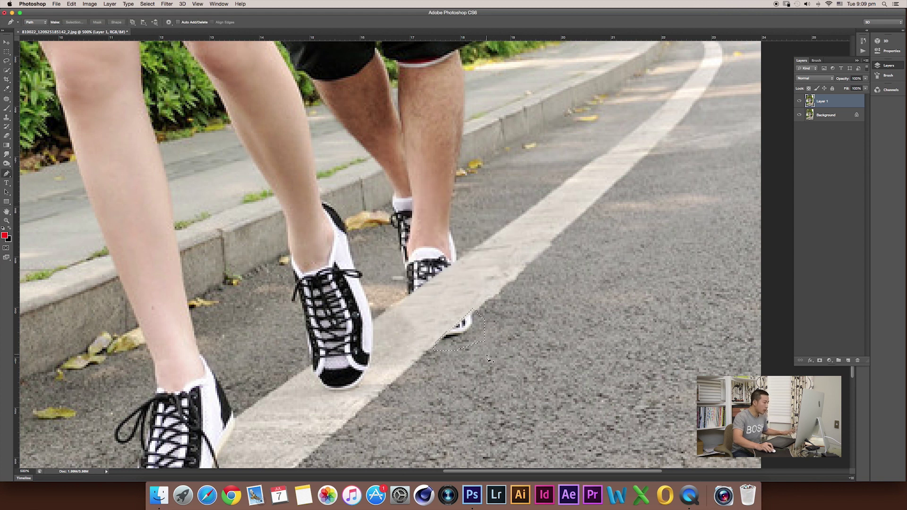
Step: Set the Clone Stamp brush to size 20 and sample asphalt as the source
{"action": "key", "text": "s"}
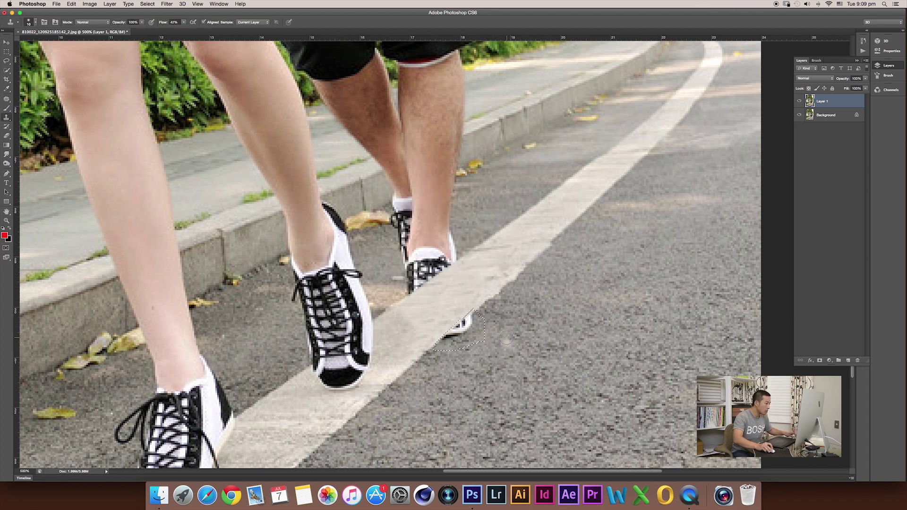
{"action": "key", "text": "bracketright"}
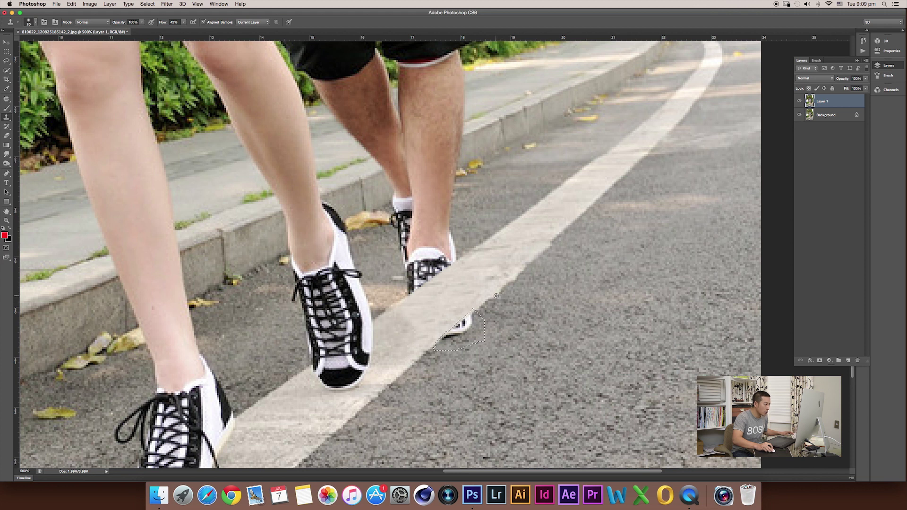
{"action": "left_click", "coordinate": [495, 297], "text": "alt"}
Step: Clone asphalt over the selected shoe remnant and deselect
{"action": "left_click", "coordinate": [470, 314]}
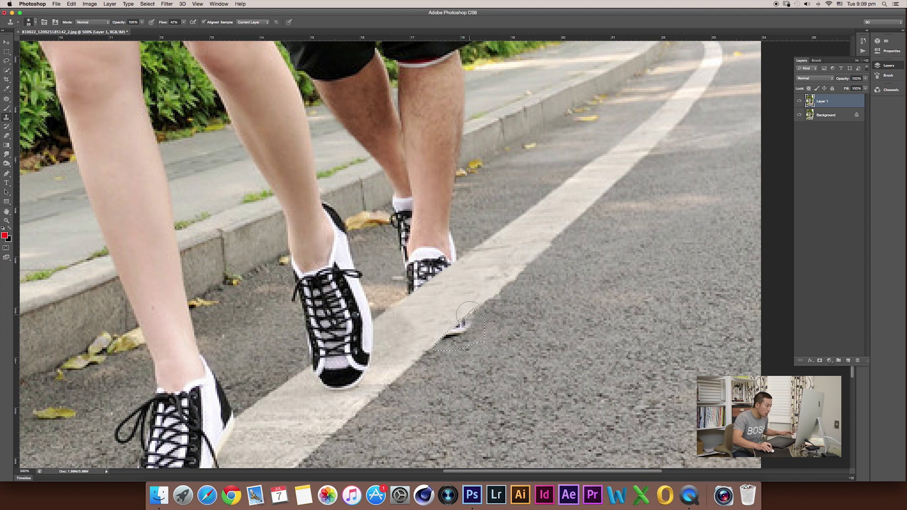
{"action": "left_click_drag", "start_coordinate": [469, 316], "coordinate": [509, 332]}
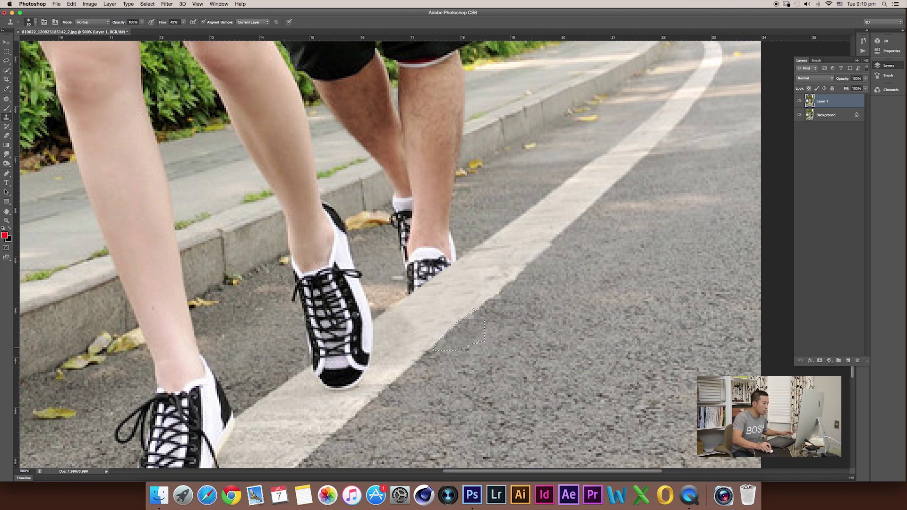
{"action": "key", "text": "super+d"}
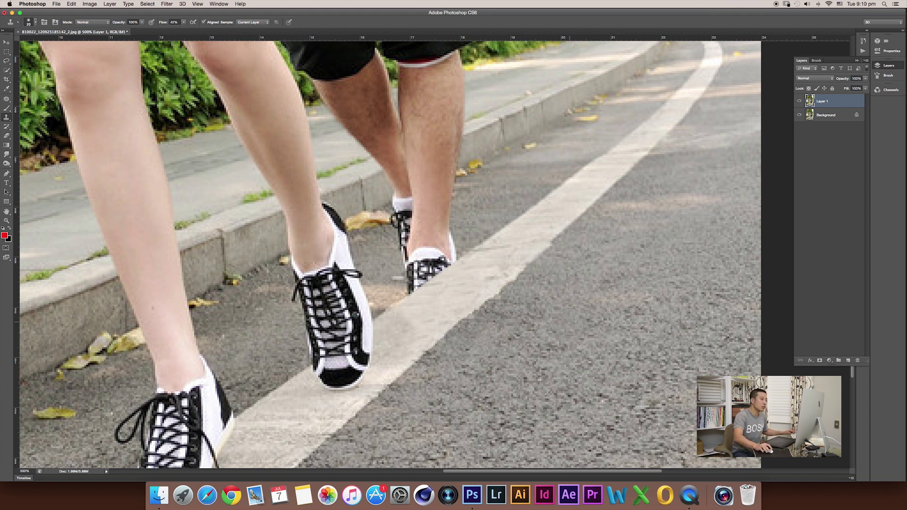
Step: Zoom in on the man's heel and clone over the whitish smudge there
{"action": "key", "text": "super+minus"}
{"action": "key", "text": "super+minus"}
{"action": "key", "text": "super+minus"}
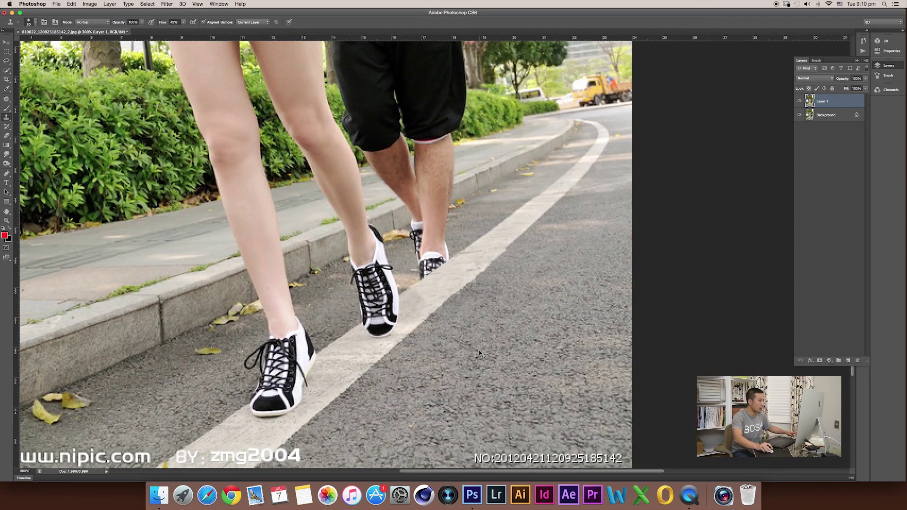
{"action": "key", "text": "super+minus"}
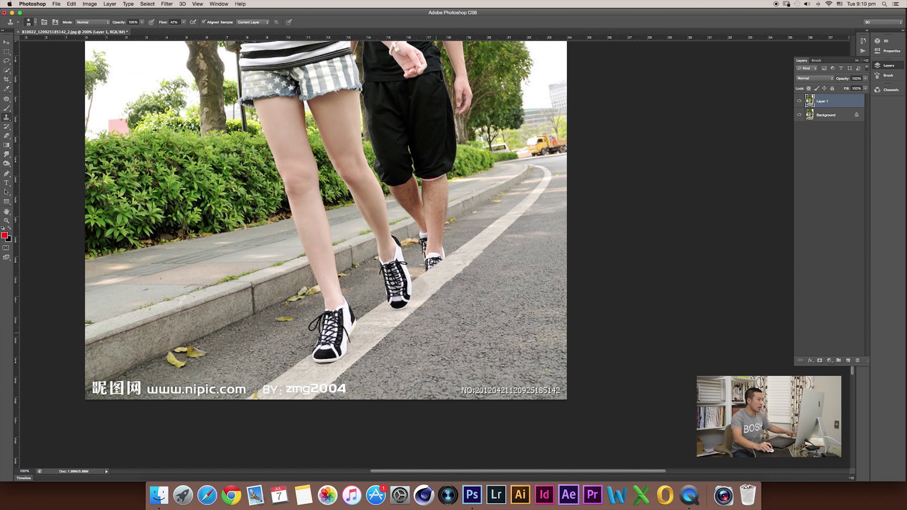
{"action": "key", "text": "super+plus"}
{"action": "key", "text": "super+plus"}
{"action": "key", "text": "super+plus"}
{"action": "key", "text": "super+plus"}
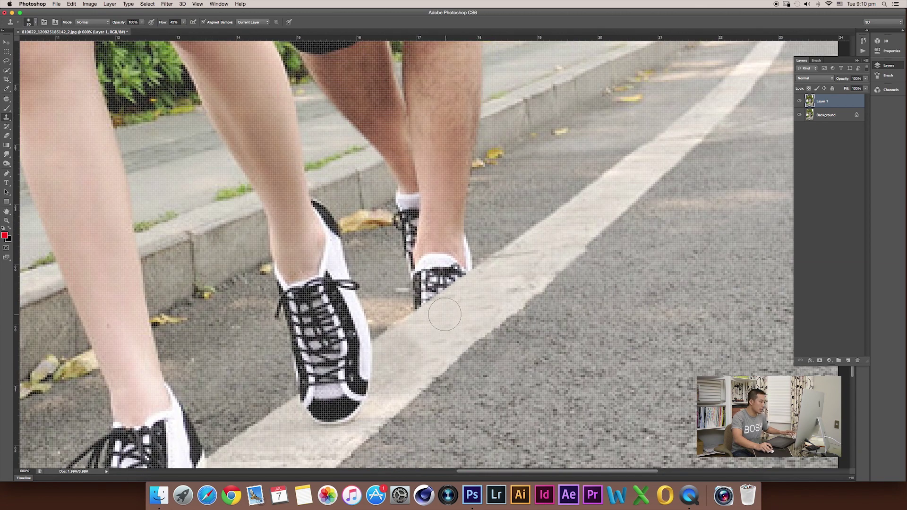
{"action": "mouse_move", "coordinate": [444, 309]}
{"action": "left_mouse_down"}
{"action": "mouse_move", "coordinate": [453, 328]}
{"action": "mouse_move", "coordinate": [437, 305]}
{"action": "left_mouse_up"}
{"action": "key", "text": "super+minus"}
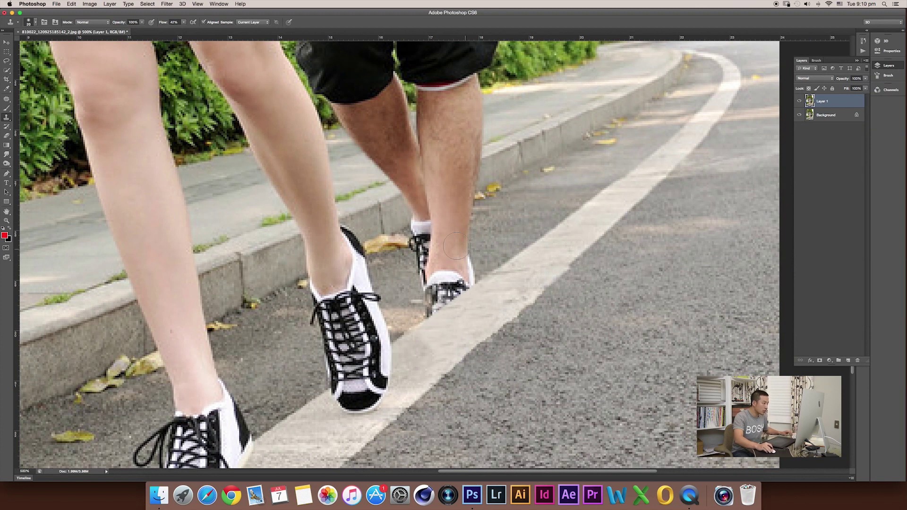
{"action": "left_click_drag", "start_coordinate": [443, 254], "coordinate": [435, 287]}
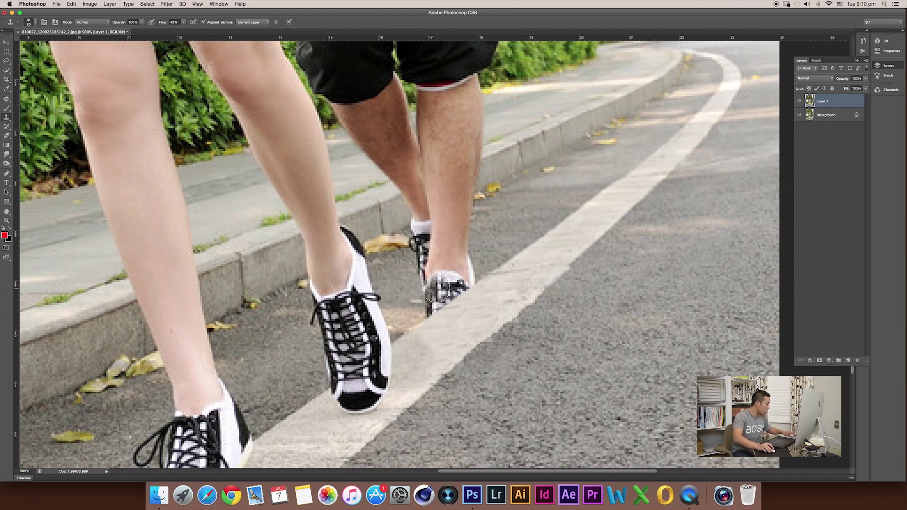
{"action": "key", "text": "p"}
{"action": "key", "text": "super+plus"}
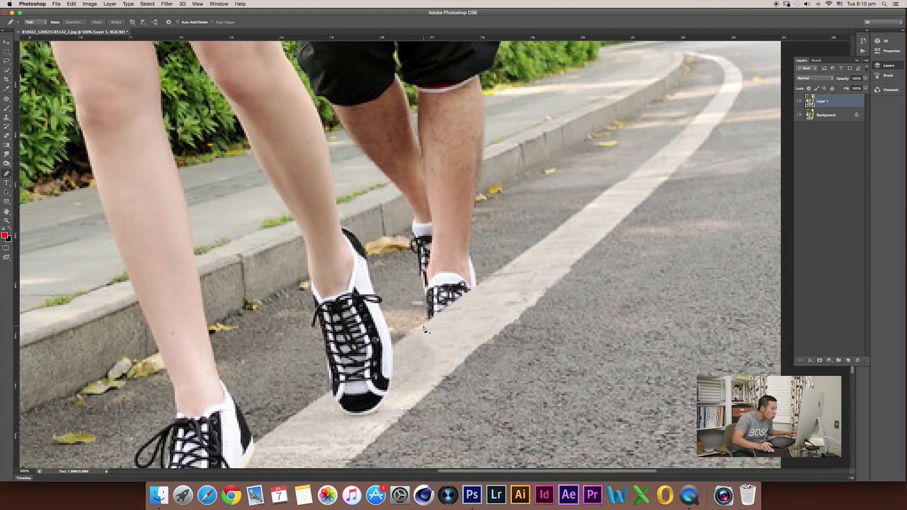
Step: Trace a Pen path around the man's remaining shoe and ankle and make it a selection
{"action": "left_click", "coordinate": [419, 326]}
{"action": "left_click", "coordinate": [482, 284]}
{"action": "left_click_drag", "start_coordinate": [489, 270], "coordinate": [488, 226]}
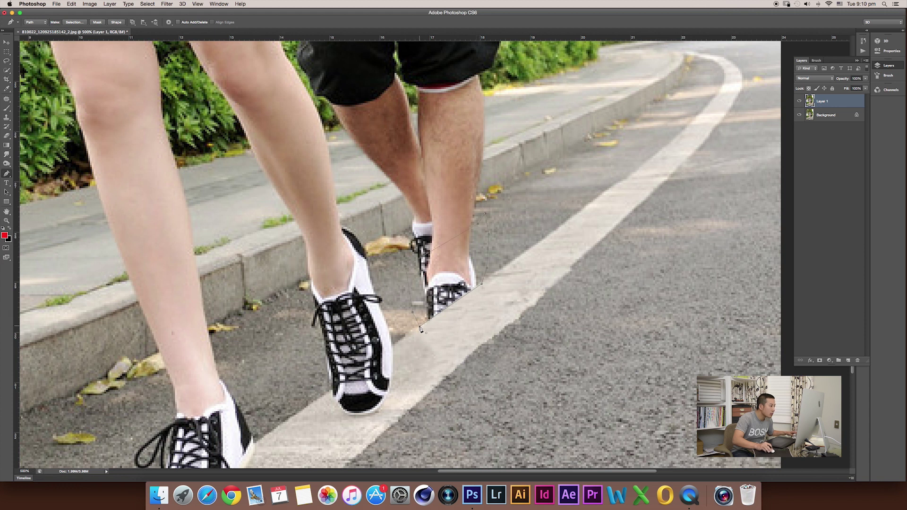
{"action": "right_click", "coordinate": [428, 298]}
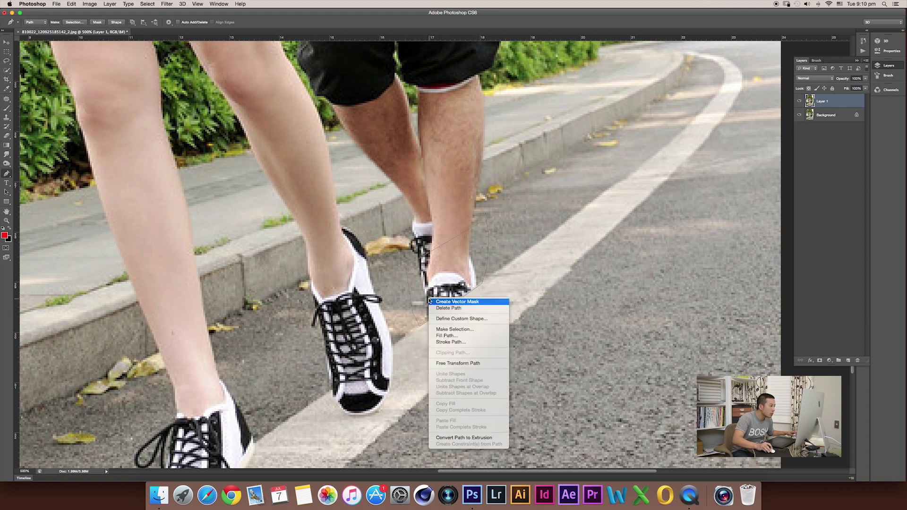
{"action": "left_click", "coordinate": [442, 329]}
{"action": "left_click", "coordinate": [491, 204]}
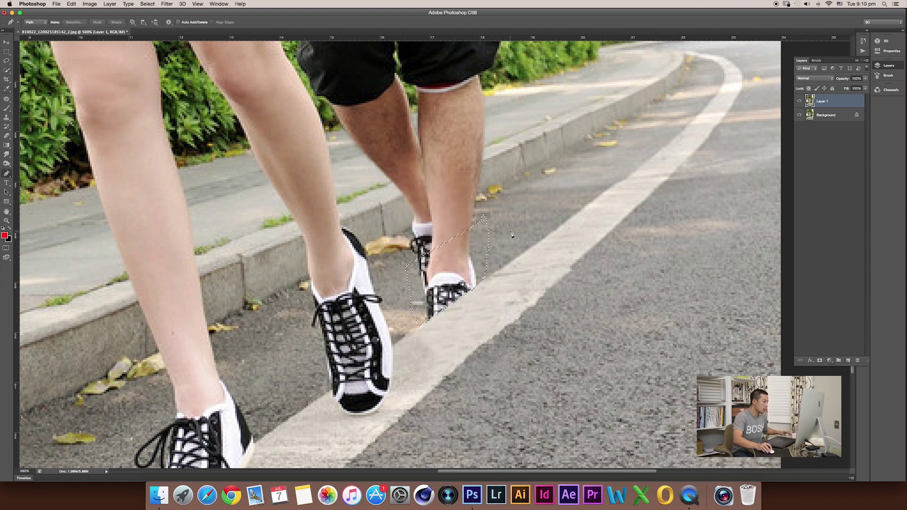
{"action": "key", "text": "s"}
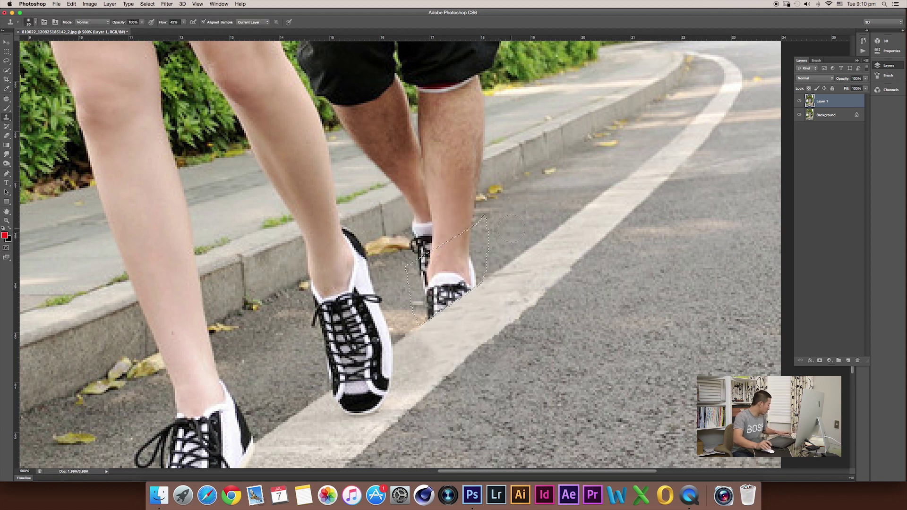
Step: Clone asphalt over the selected ankle and shoe, deselect, and zoom out
{"action": "left_click", "coordinate": [514, 219], "text": "alt"}
{"action": "mouse_move", "coordinate": [494, 231]}
{"action": "left_mouse_down"}
{"action": "mouse_move", "coordinate": [449, 262]}
{"action": "mouse_move", "coordinate": [448, 281]}
{"action": "mouse_move", "coordinate": [424, 272]}
{"action": "mouse_move", "coordinate": [424, 290]}
{"action": "mouse_move", "coordinate": [477, 267]}
{"action": "left_mouse_up"}
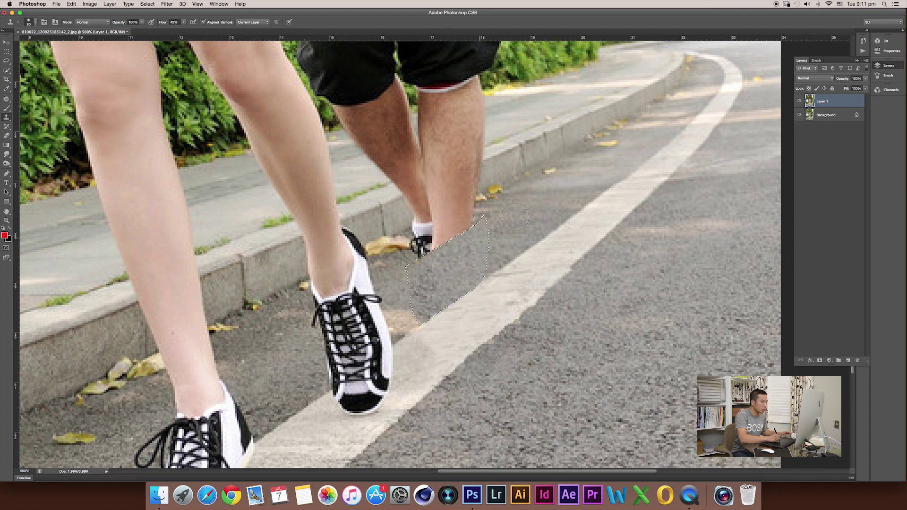
{"action": "key", "text": "super+d"}
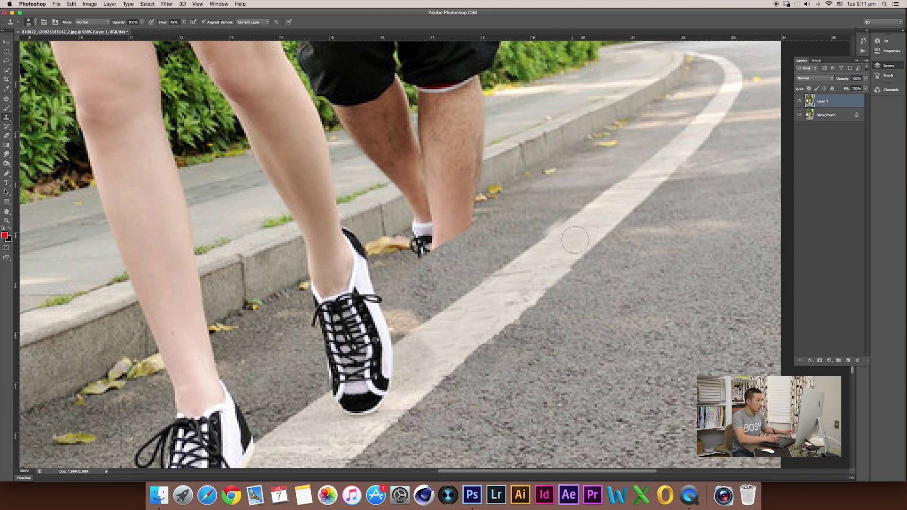
{"action": "key", "text": "super+minus"}
{"action": "key", "text": "super+minus"}
{"action": "key", "text": "super+minus"}
{"action": "key", "text": "super+minus"}
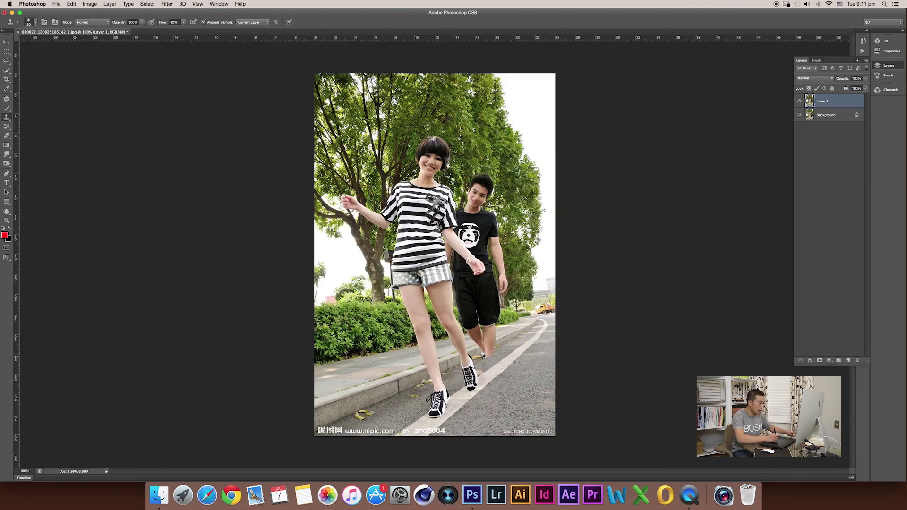
{"action": "key", "text": "super+plus"}
{"action": "key", "text": "super+plus"}
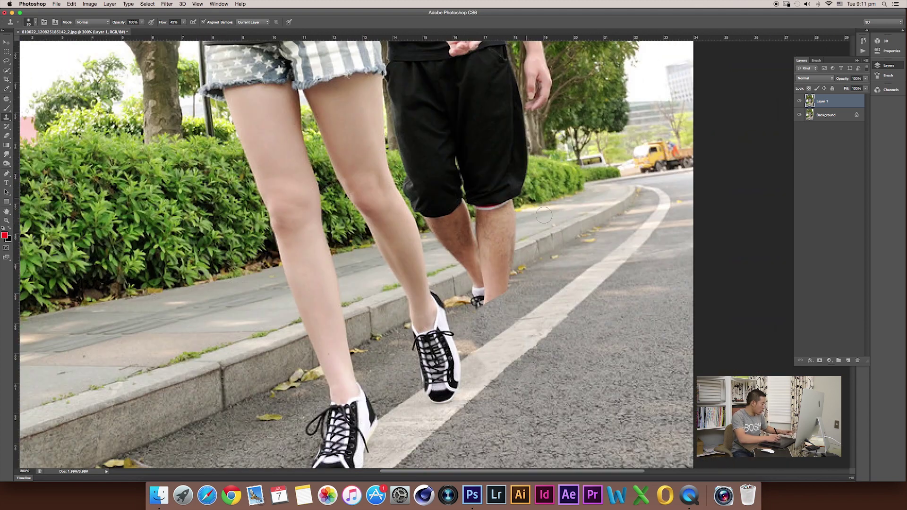
{"action": "key", "text": "super+minus"}
{"action": "key", "text": "super+minus"}
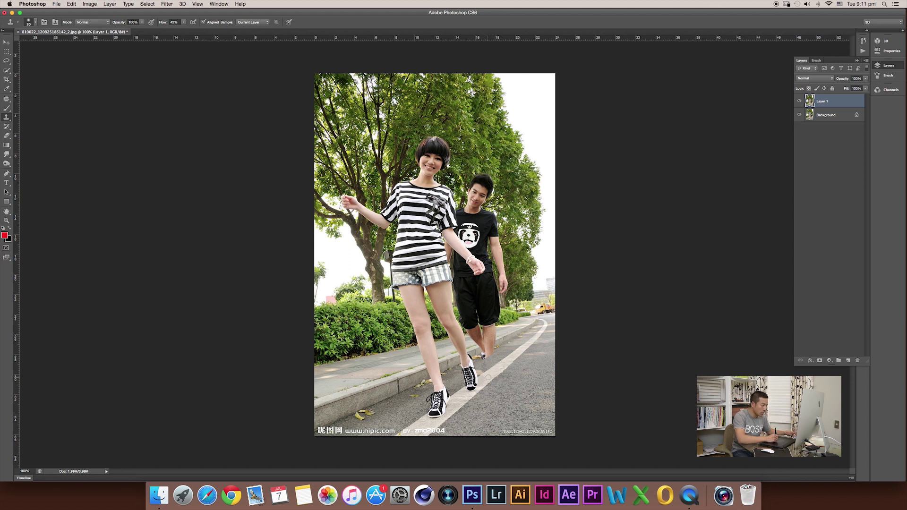
{"action": "key", "text": "super+plus"}
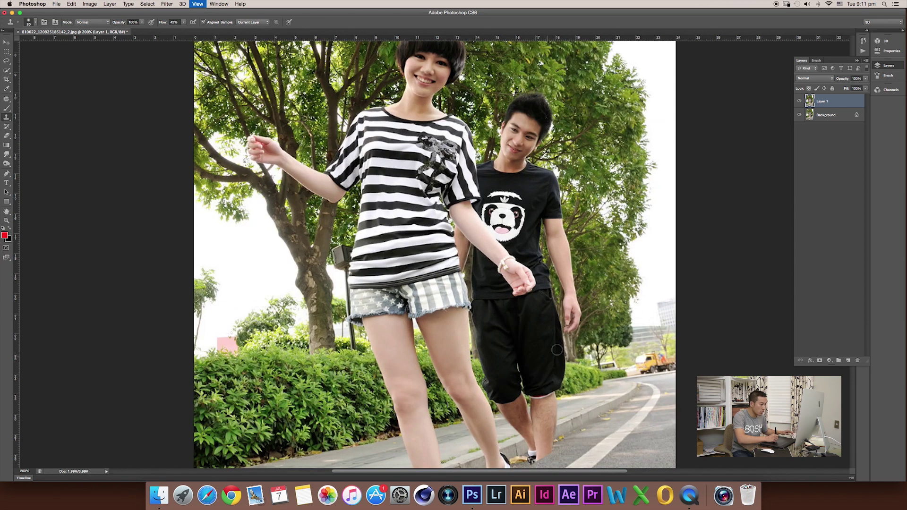
{"action": "mouse_move", "coordinate": [517, 368]}
{"action": "left_mouse_down"}
{"action": "mouse_move", "coordinate": [454, 334]}
{"action": "mouse_move", "coordinate": [457, 306]}
{"action": "left_mouse_up"}
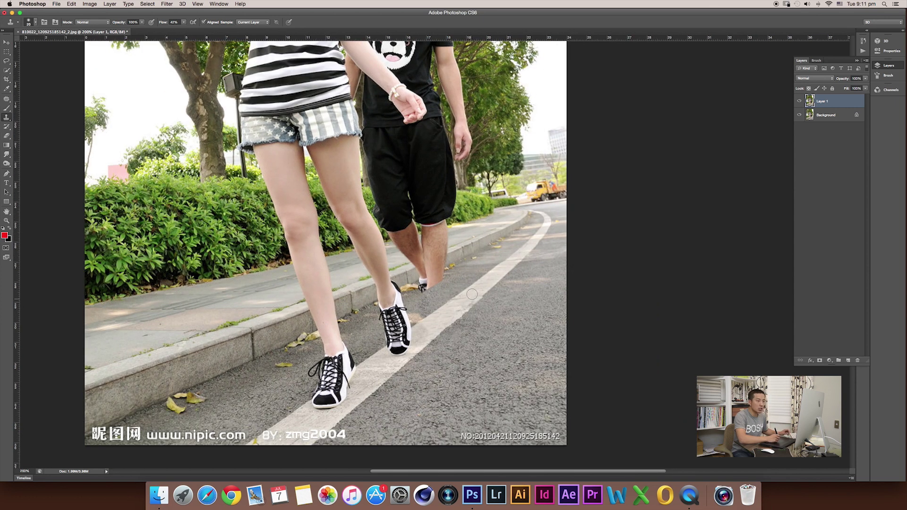
Step: Add an empty Layer 2 and pick the standard Brush tool
{"action": "left_click", "coordinate": [849, 361]}
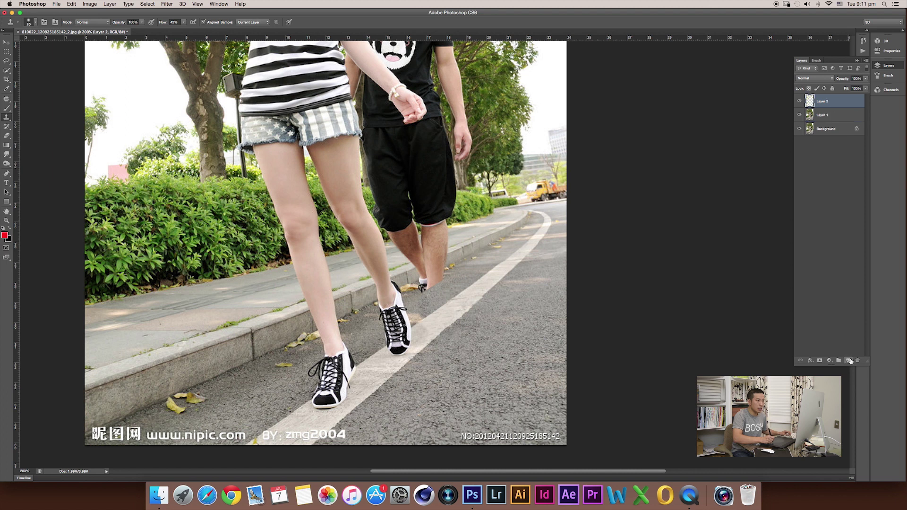
{"action": "key", "text": "b"}
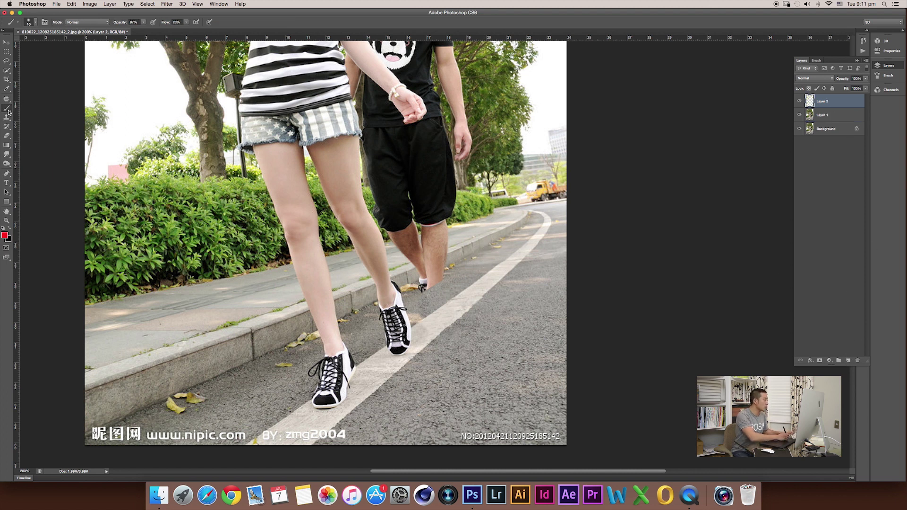
{"action": "right_click", "coordinate": [8, 111]}
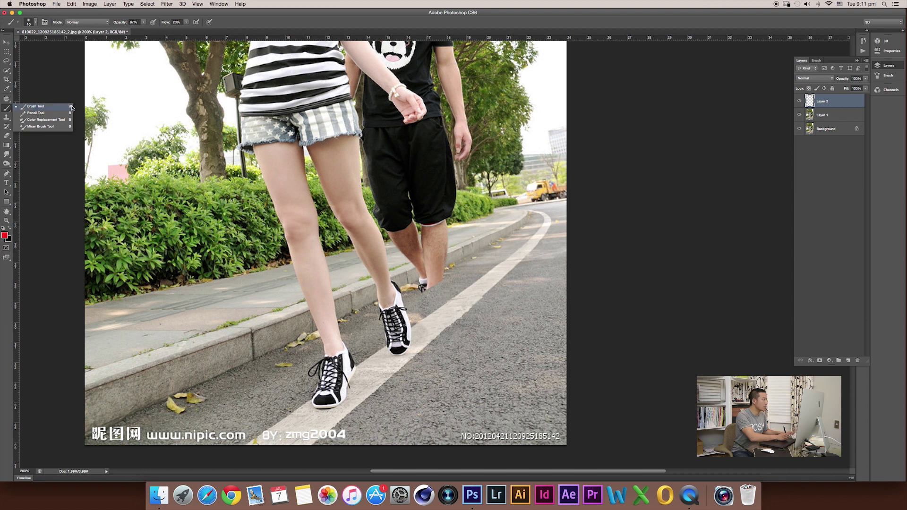
{"action": "left_click", "coordinate": [52, 106]}
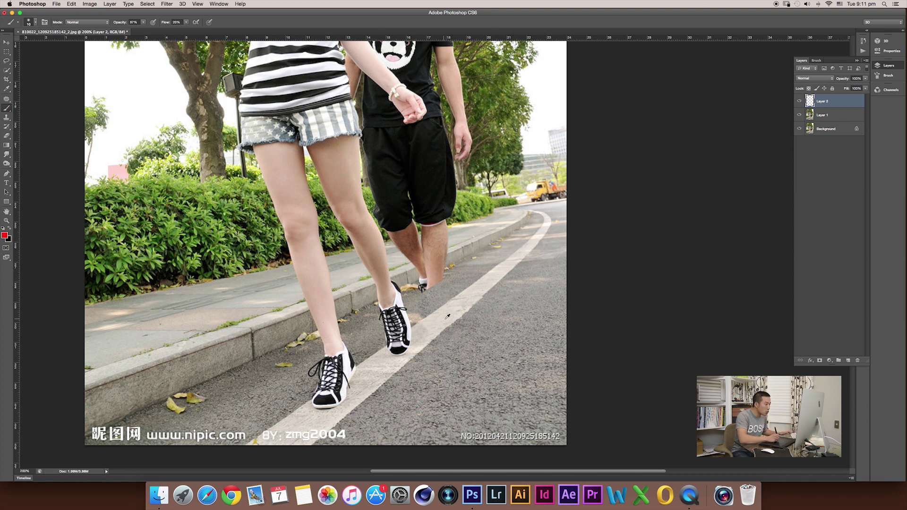
Step: Sample a light beige from the photo, lower brush opacity, and keep brush size 20
{"action": "left_click", "coordinate": [421, 333], "text": "alt"}
{"action": "left_click", "coordinate": [419, 331], "text": "alt"}
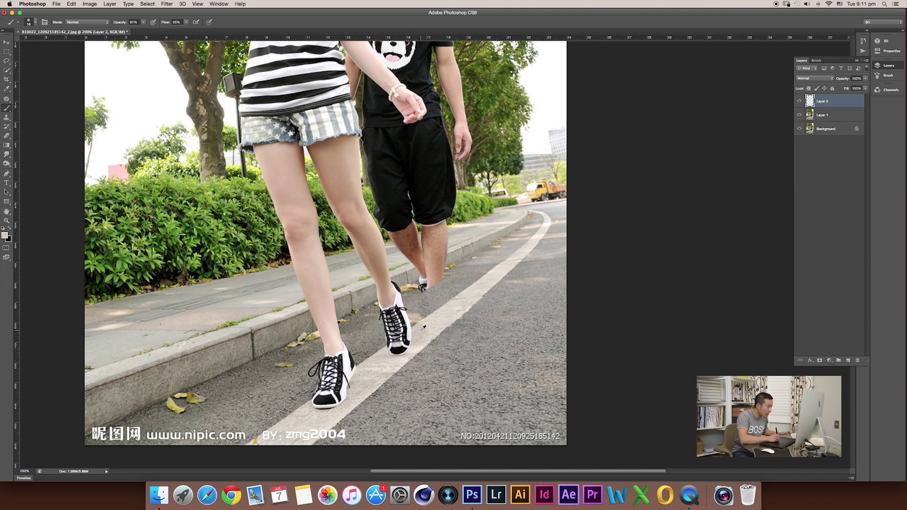
{"action": "left_click", "coordinate": [423, 327], "text": "alt"}
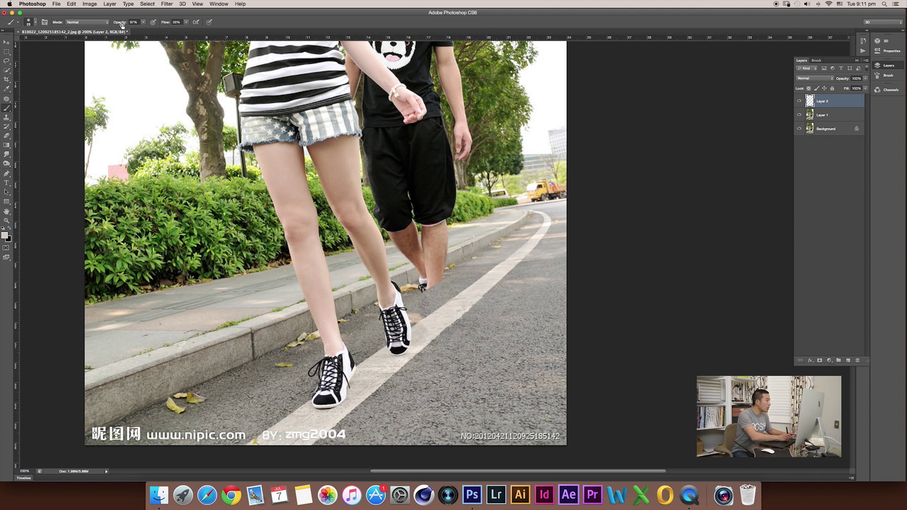
{"action": "left_click_drag", "start_coordinate": [117, 23], "coordinate": [86, 33]}
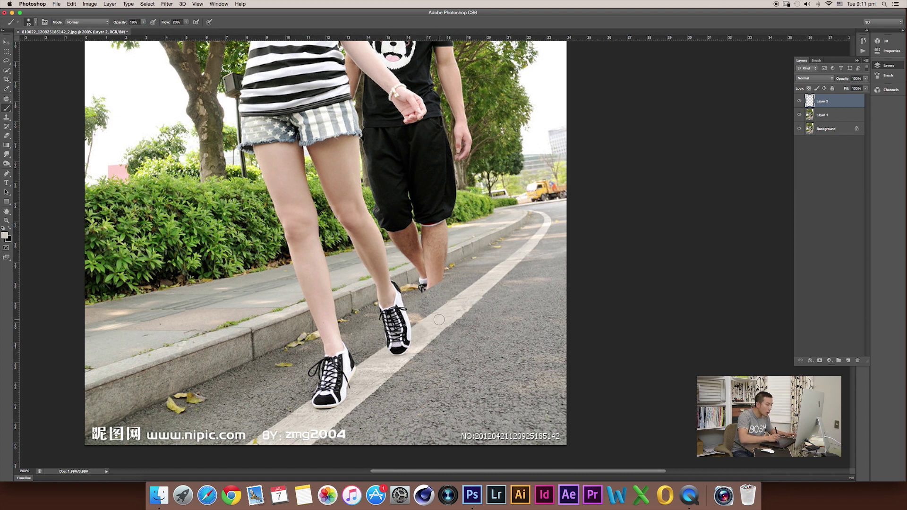
{"action": "key", "text": "bracketright"}
{"action": "key", "text": "bracketleft"}
{"action": "key", "text": "bracketleft"}
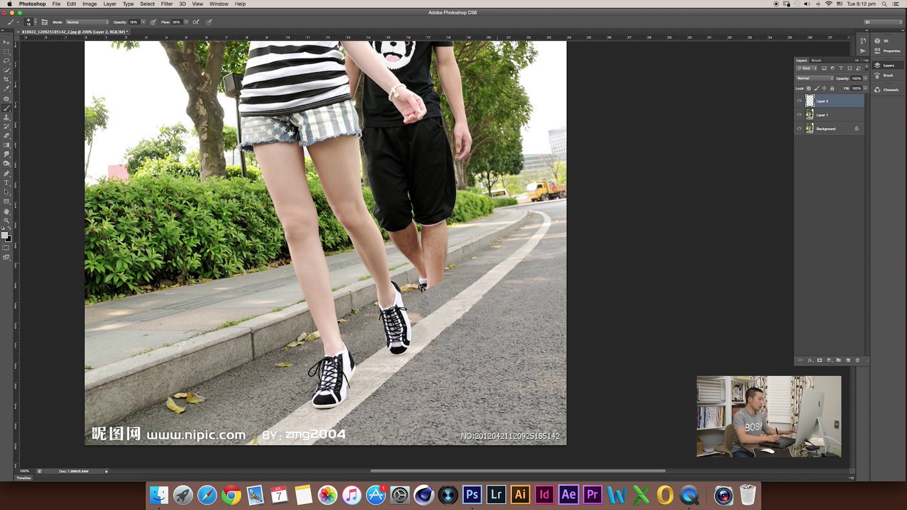
{"action": "key", "text": "super+minus"}
Step: Zoom in and out, and toggle Layer 2's visibility to compare against the original
{"action": "key", "text": "super+equal"}
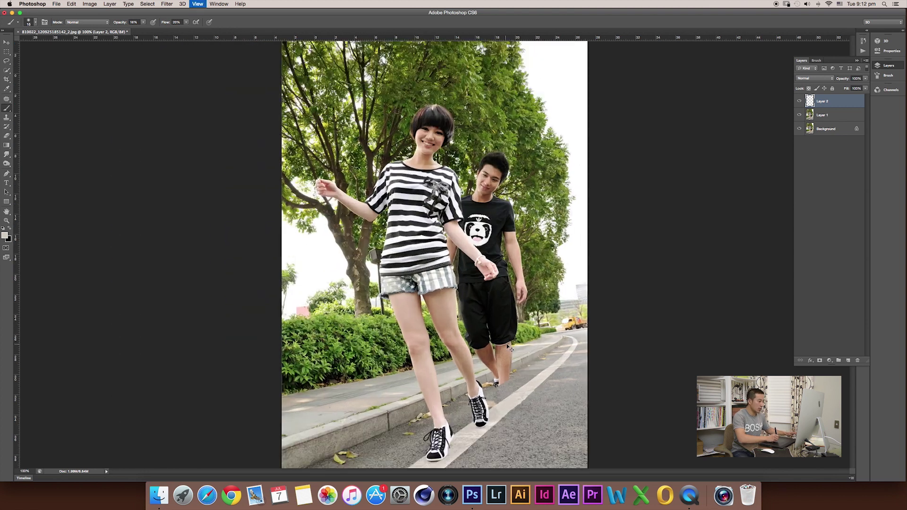
{"action": "key", "text": "super+equal"}
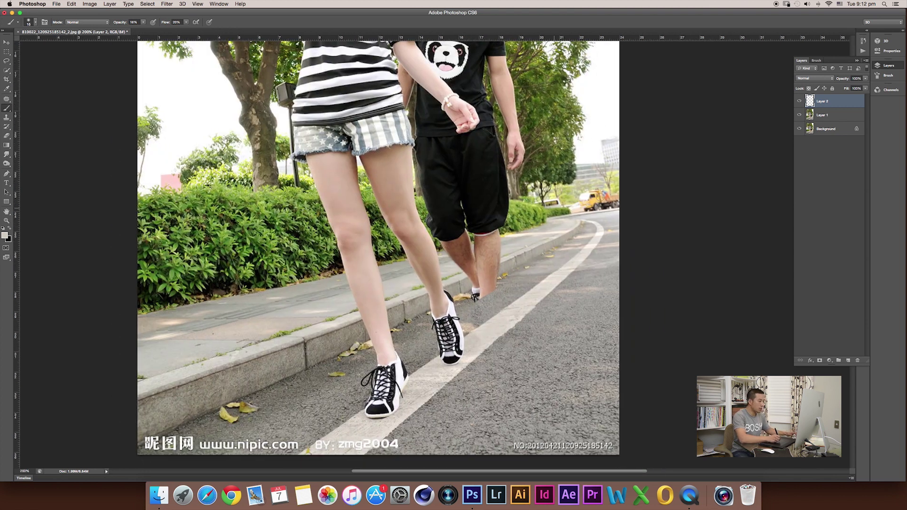
{"action": "key", "text": "super+minus"}
{"action": "left_click", "coordinate": [799, 102]}
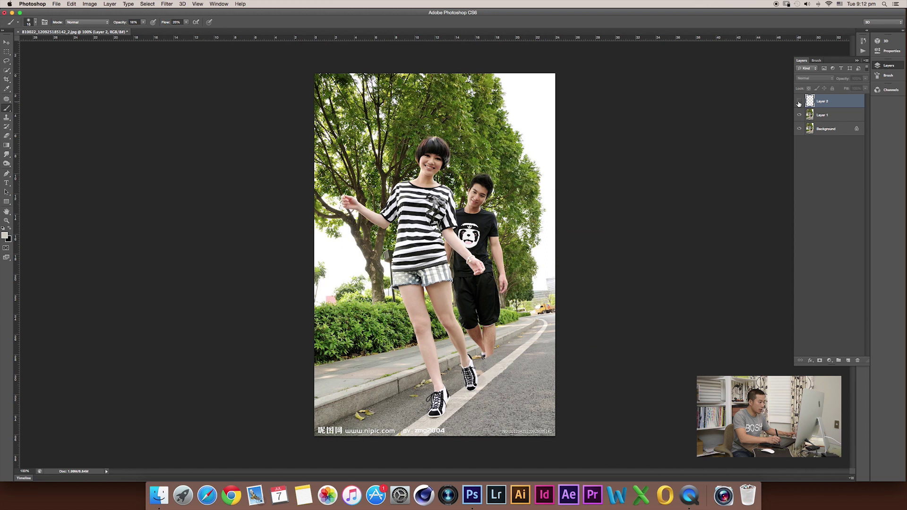
{"action": "left_click", "coordinate": [799, 102]}
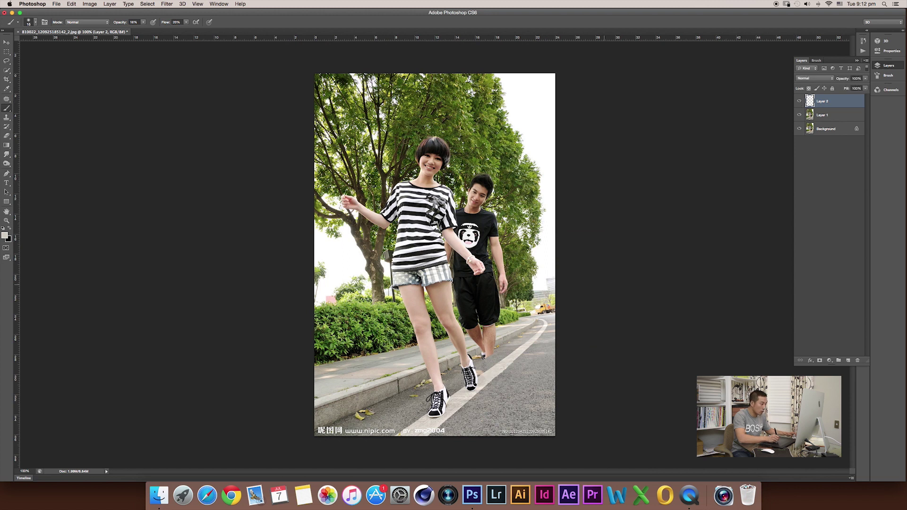
Step: Enlarge the brush to size 25 and zoom to 300% on the man's lower legs and shoes
{"action": "key", "text": "bracketright"}
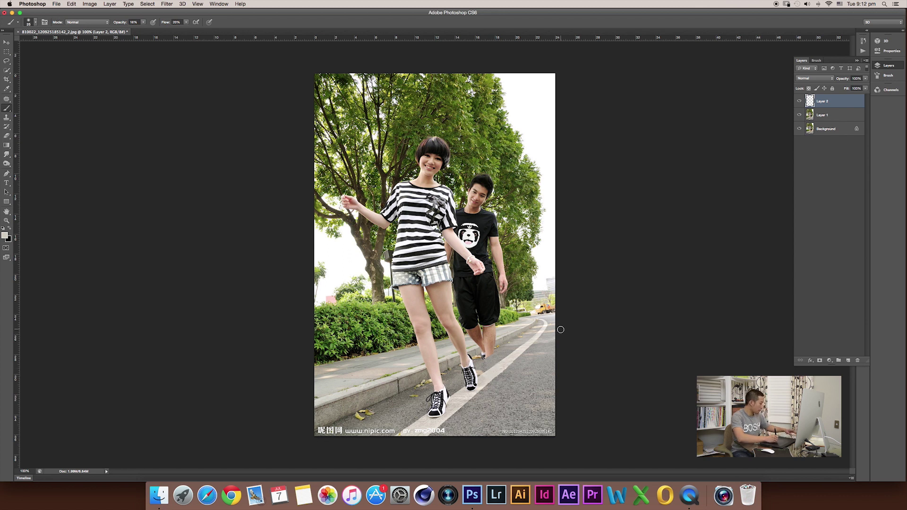
{"action": "scroll", "coordinate": [562, 326], "scroll_direction": "up", "scroll_amount": 2}
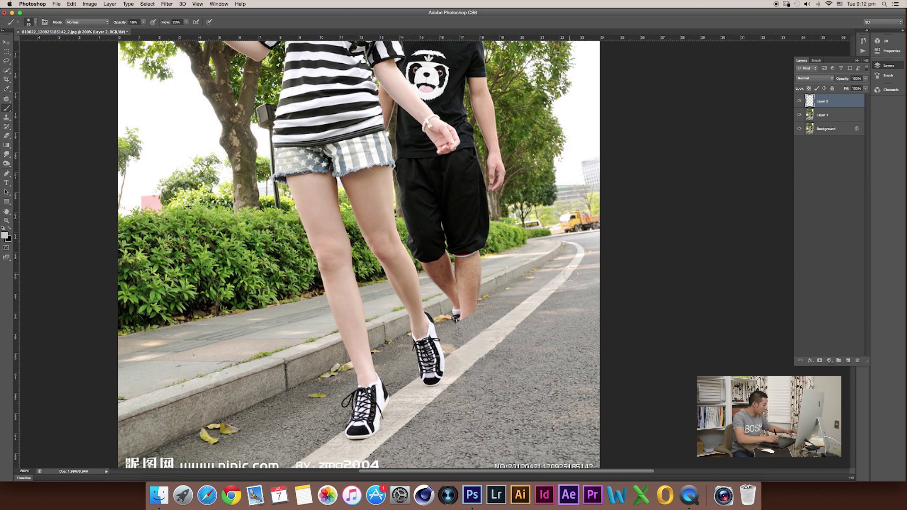
{"action": "scroll", "coordinate": [569, 269], "scroll_direction": "up", "scroll_amount": 1}
{"action": "left_click_drag", "start_coordinate": [556, 339], "coordinate": [525, 296]}
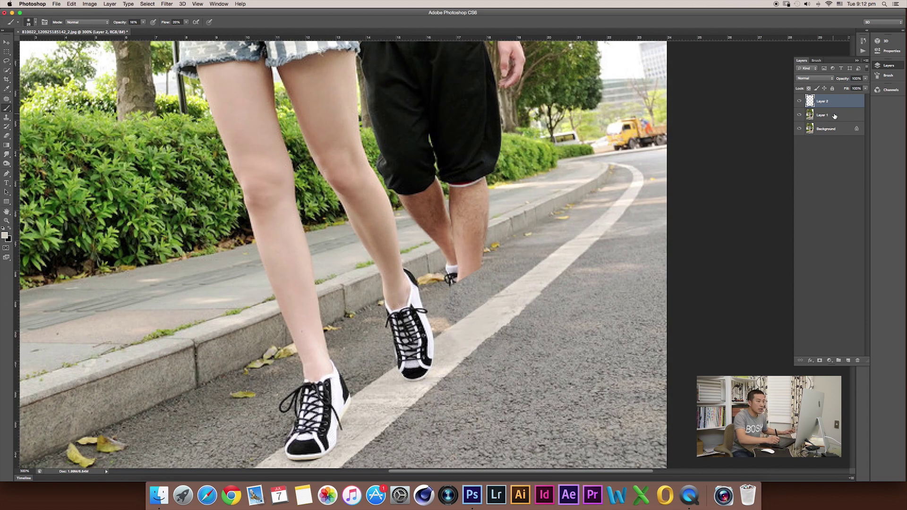
Step: Group Layer 1 and Layer 2 as '斑马线' and stamp all visible layers into new Layer 3
{"action": "left_click", "coordinate": [833, 116], "text": "shift"}
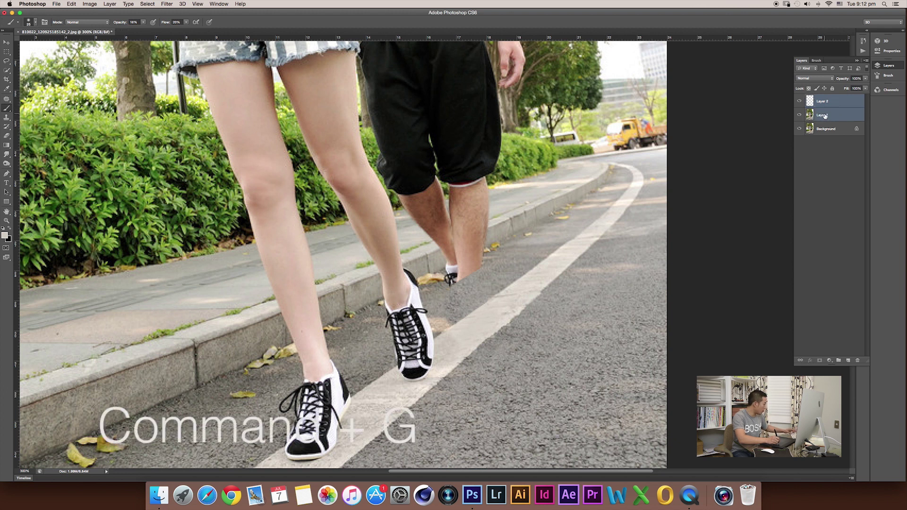
{"action": "key", "text": "super+g"}
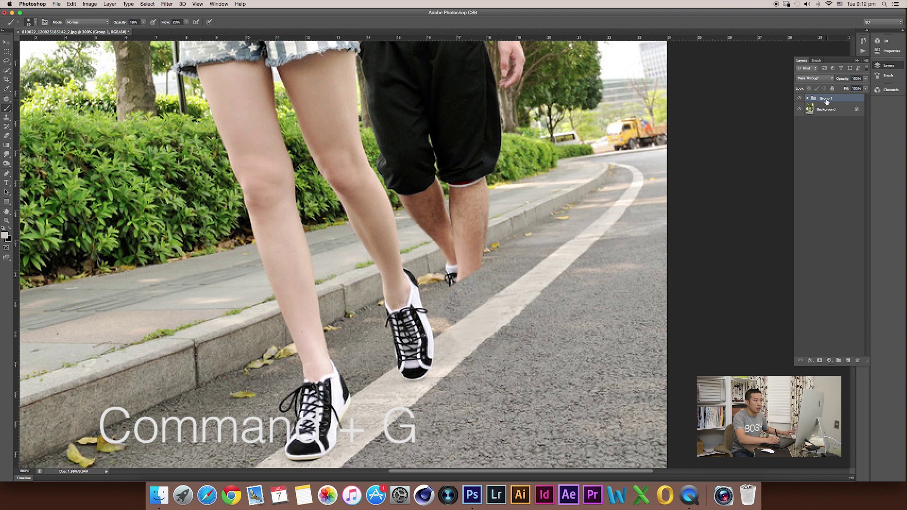
{"action": "double_click", "coordinate": [826, 99]}
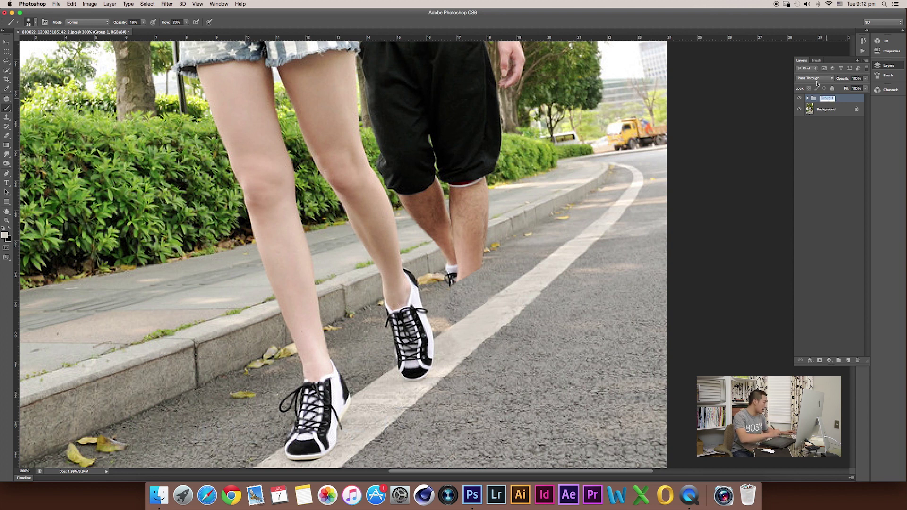
{"action": "key", "text": "ctrl+space"}
{"action": "key", "text": "ctrl+space"}
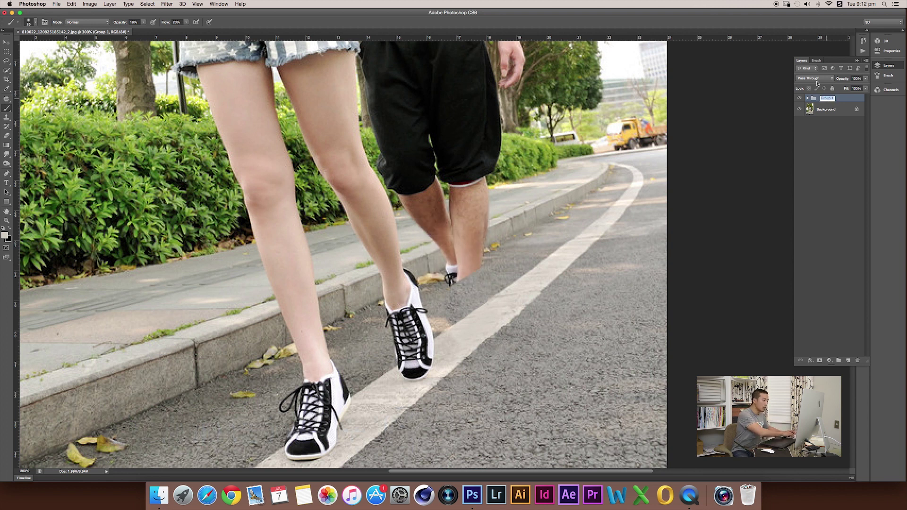
{"action": "type", "text": "ban ma"}
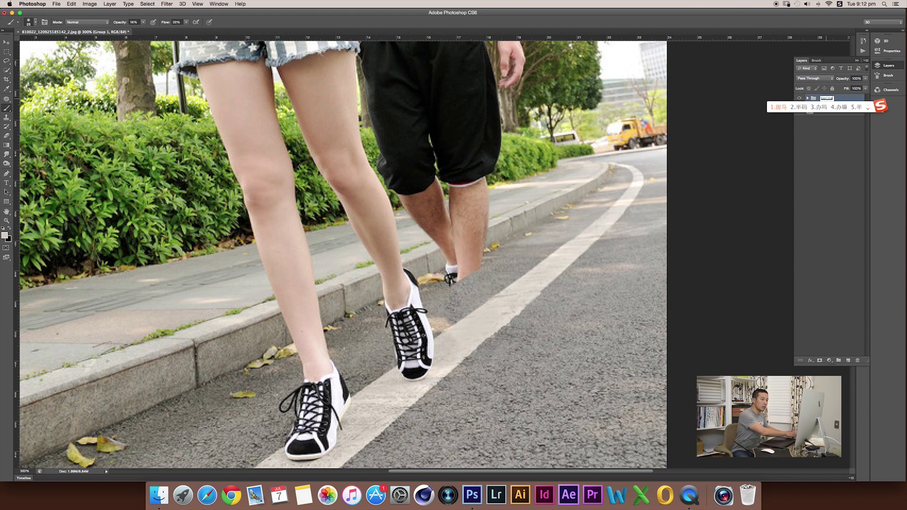
{"action": "key", "text": "space"}
{"action": "type", "text": "xo"}
{"action": "key", "text": "BackSpace"}
{"action": "type", "text": "ian"}
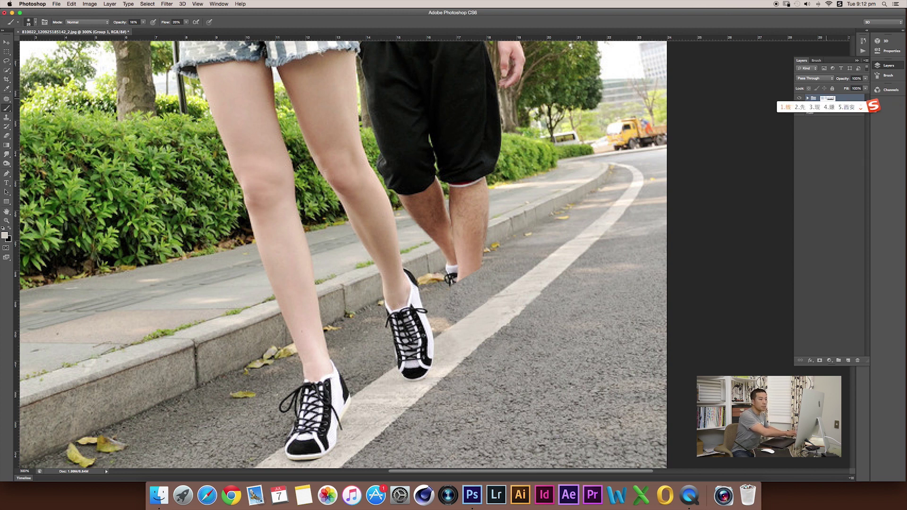
{"action": "key", "text": "space"}
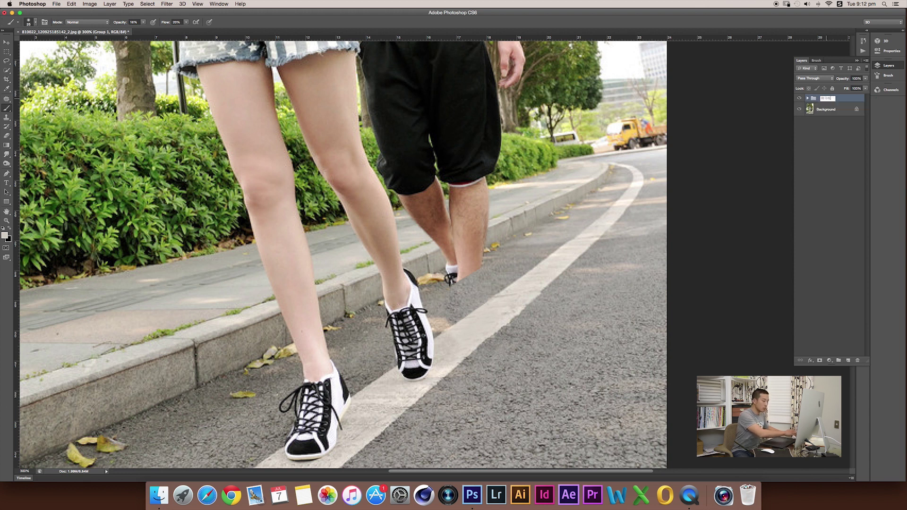
{"action": "key", "text": "Return"}
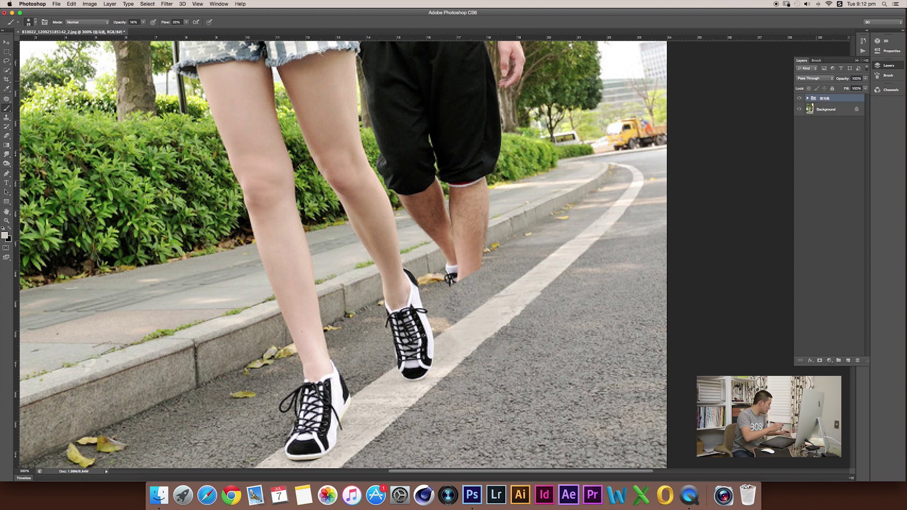
{"action": "key", "text": "super+shift+alt+e"}
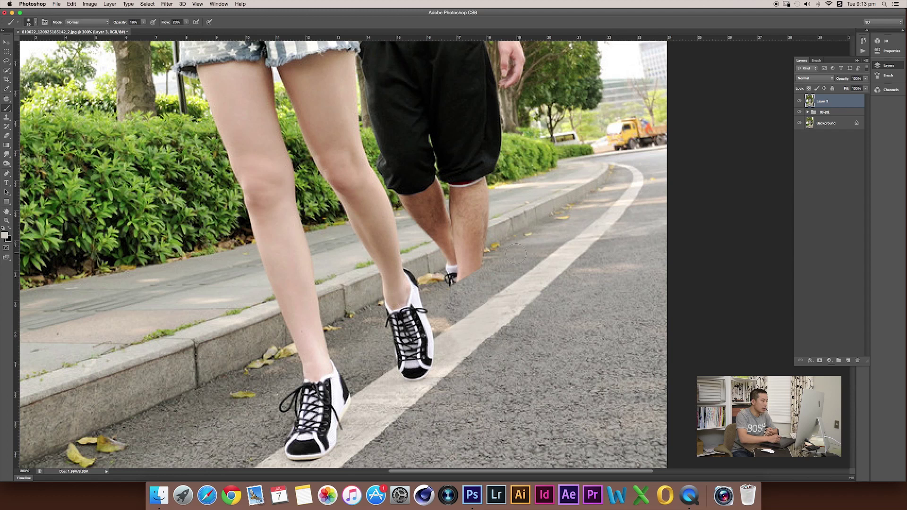
{"action": "scroll", "coordinate": [543, 251], "scroll_direction": "up", "scroll_amount": 1}
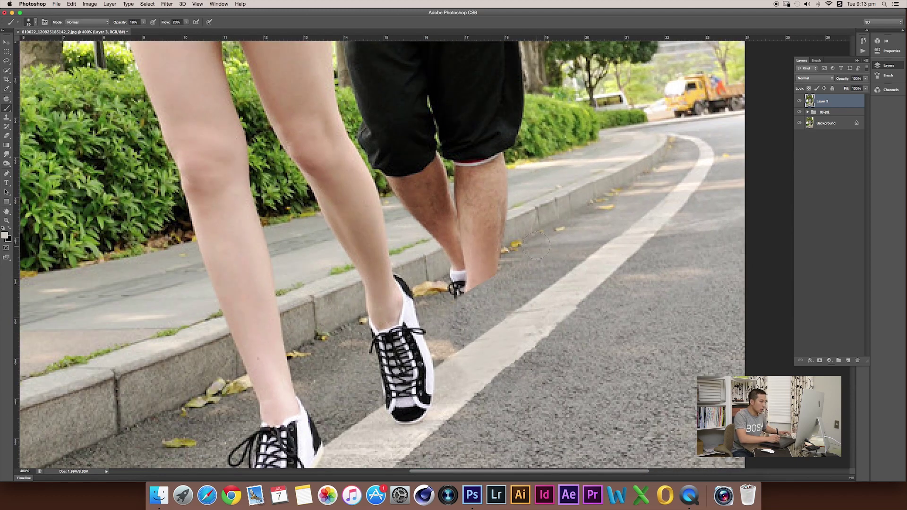
Step: Zoom to 500% on the man's lower leg and curb, then switch to the Rectangular Marquee tool
{"action": "scroll", "coordinate": [546, 263], "scroll_direction": "up", "scroll_amount": 1}
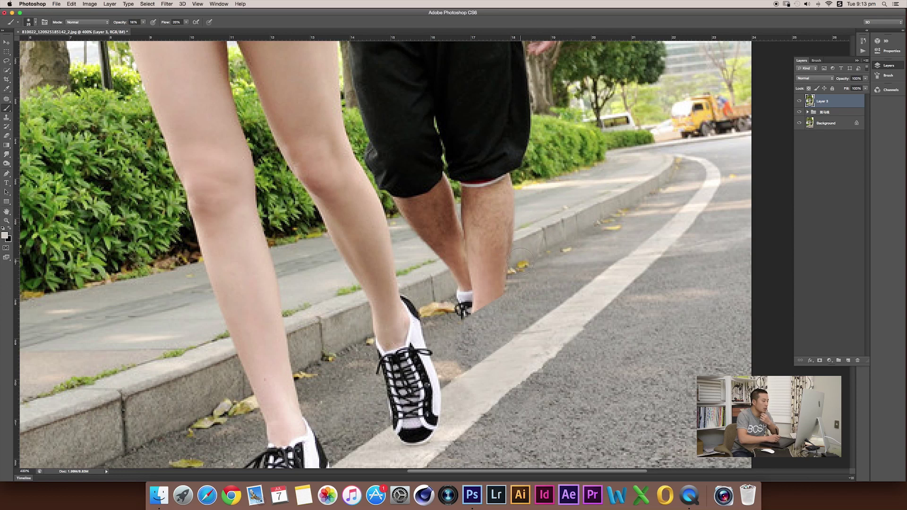
{"action": "key", "text": "ctrl+plus"}
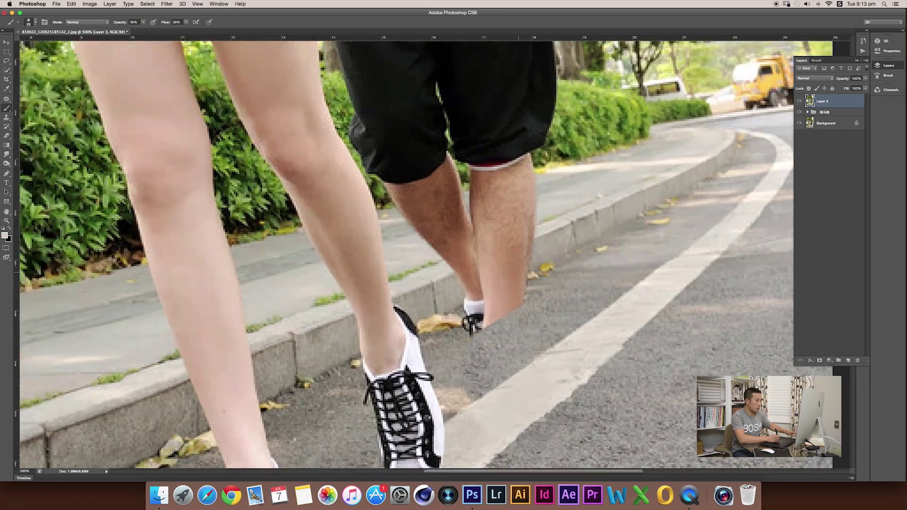
{"action": "left_click_drag", "start_coordinate": [553, 275], "coordinate": [542, 289]}
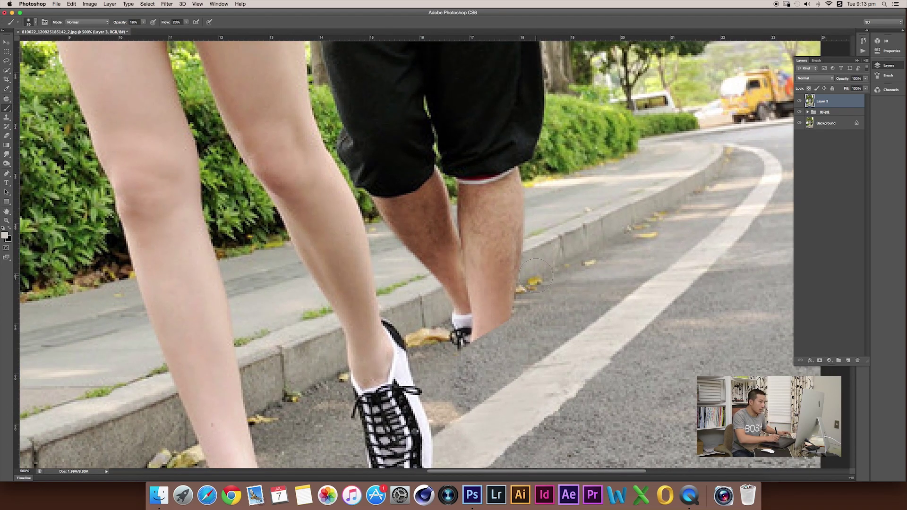
{"action": "key", "text": "m"}
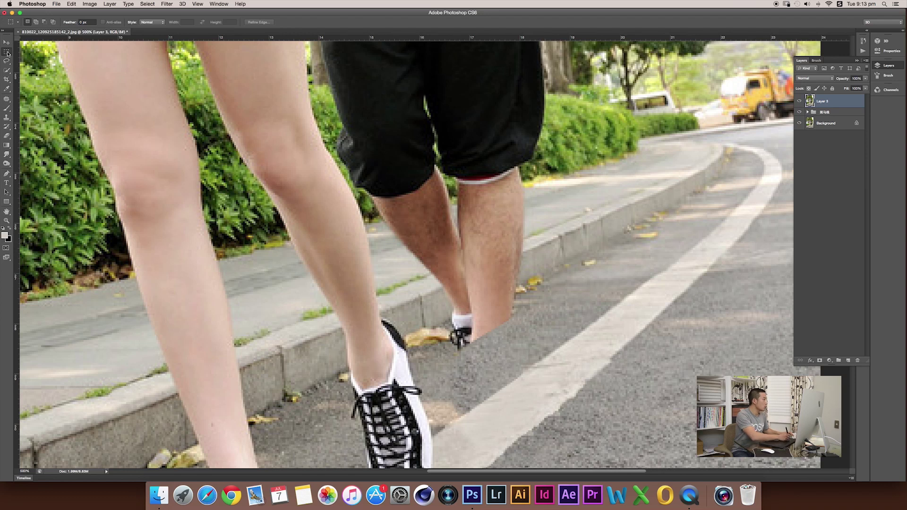
Step: Select a curb patch right of the man's leg and copy it to new Layer 4
{"action": "left_click_drag", "start_coordinate": [548, 217], "coordinate": [635, 263]}
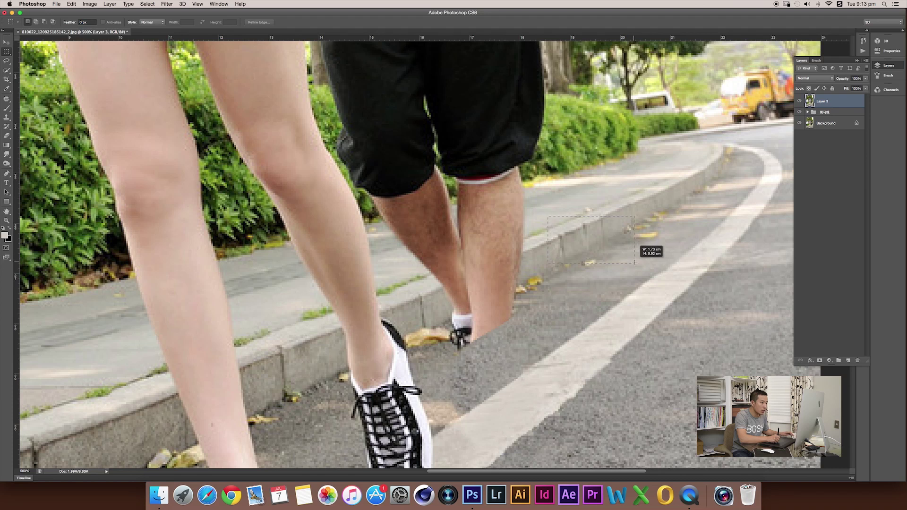
{"action": "left_click_drag", "start_coordinate": [634, 263], "coordinate": [604, 263]}
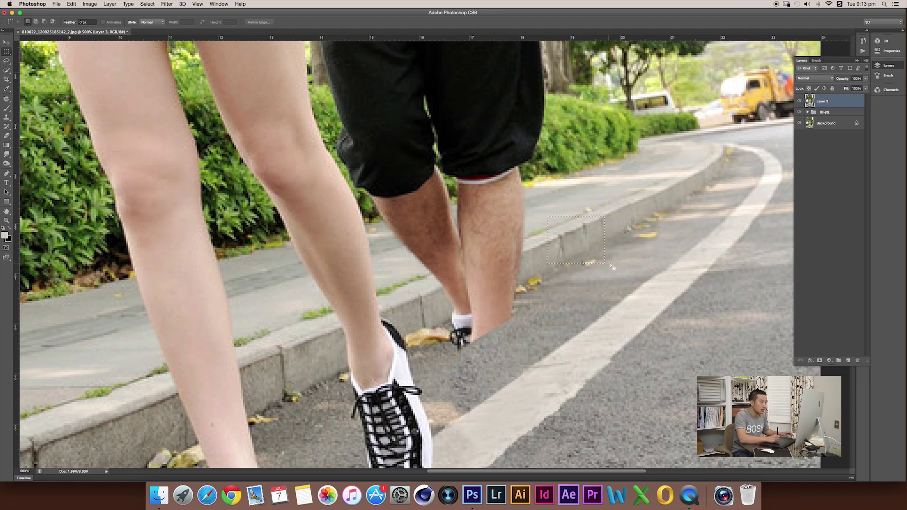
{"action": "key", "text": "ctrl+j"}
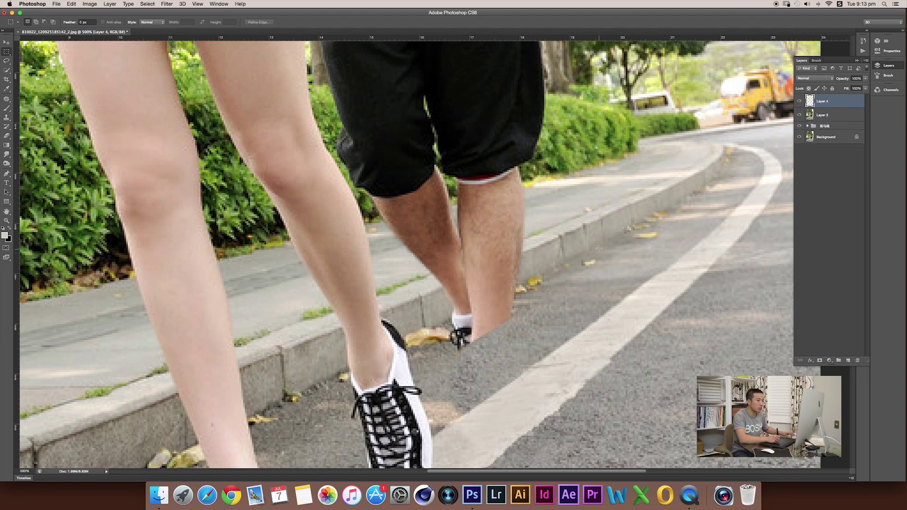
Step: Move the curb patch over the man's lower leg, aligning it with the kerb line
{"action": "key", "text": "v"}
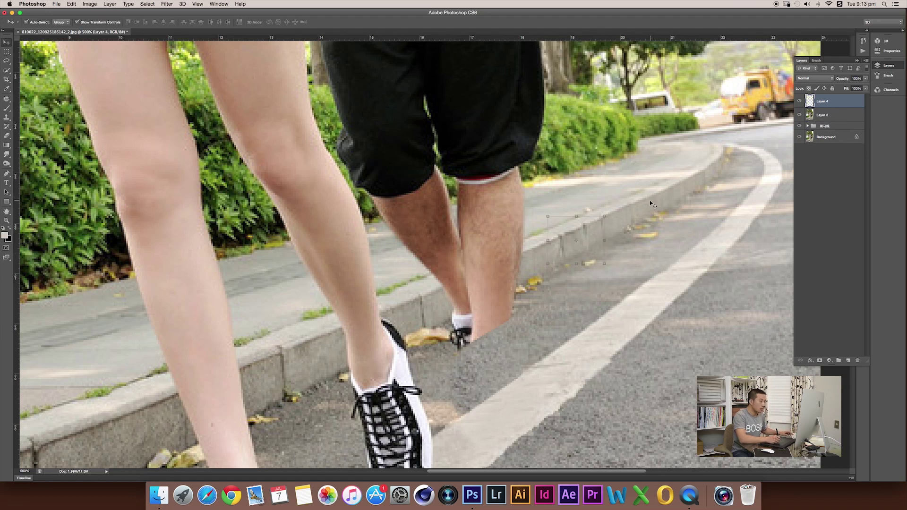
{"action": "mouse_move", "coordinate": [587, 231]}
{"action": "left_mouse_down"}
{"action": "mouse_move", "coordinate": [600, 226]}
{"action": "mouse_move", "coordinate": [515, 276]}
{"action": "left_mouse_up"}
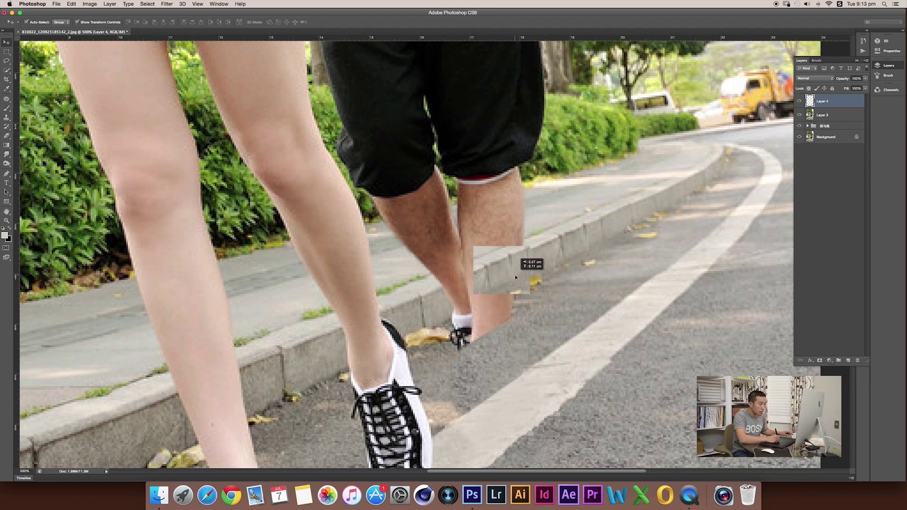
{"action": "left_click_drag", "start_coordinate": [515, 276], "coordinate": [520, 271]}
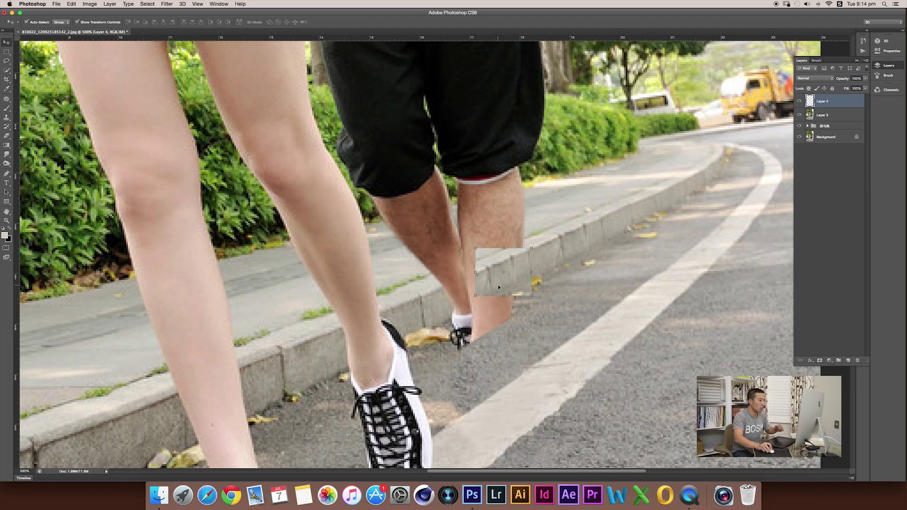
{"action": "key", "text": "ctrl+t"}
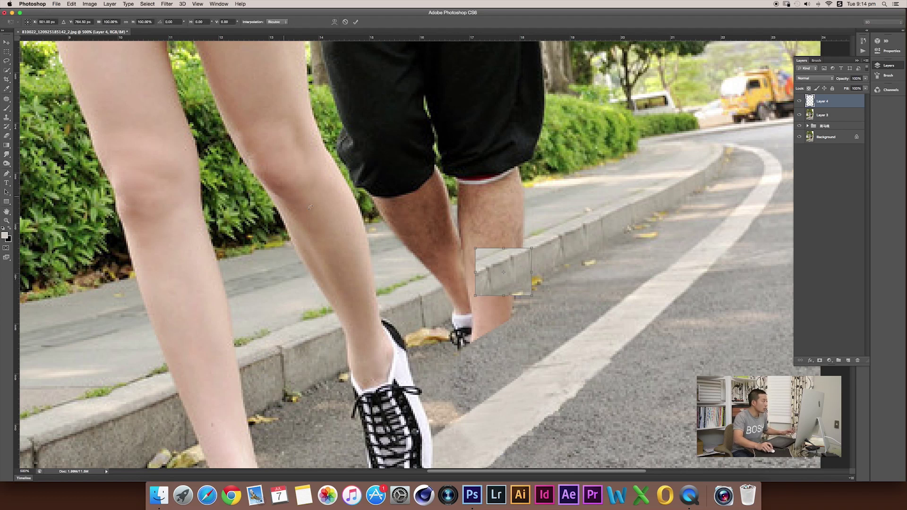
Step: Skew the kerb patch, tilting its right edge up to match the kerb
{"action": "right_click", "coordinate": [489, 269]}
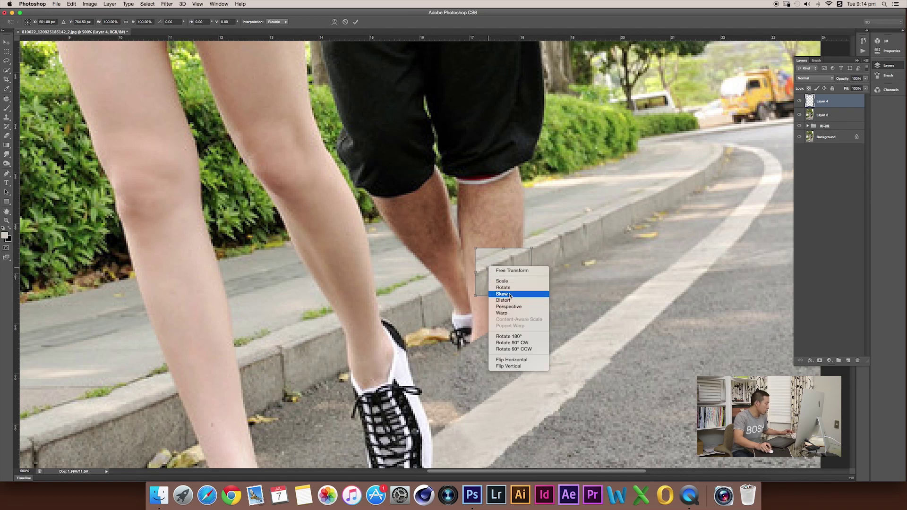
{"action": "left_click", "coordinate": [509, 294]}
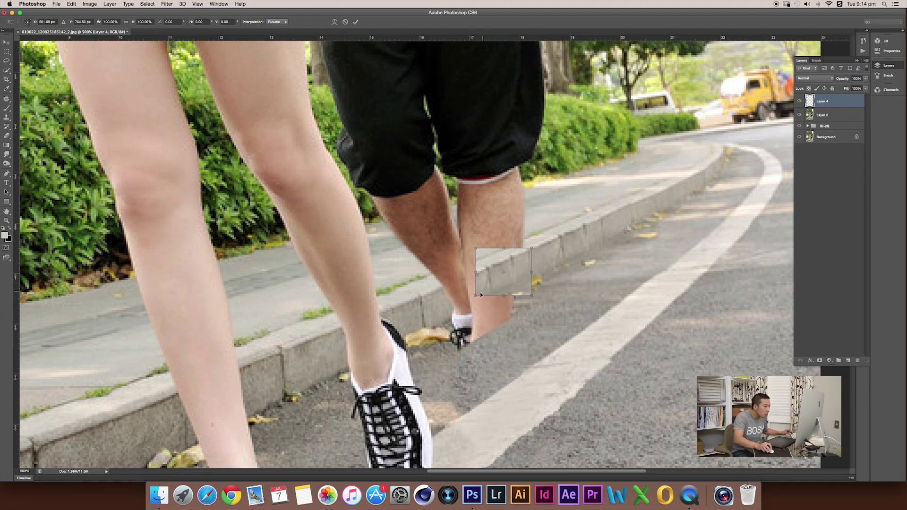
{"action": "left_click_drag", "start_coordinate": [534, 273], "coordinate": [532, 249]}
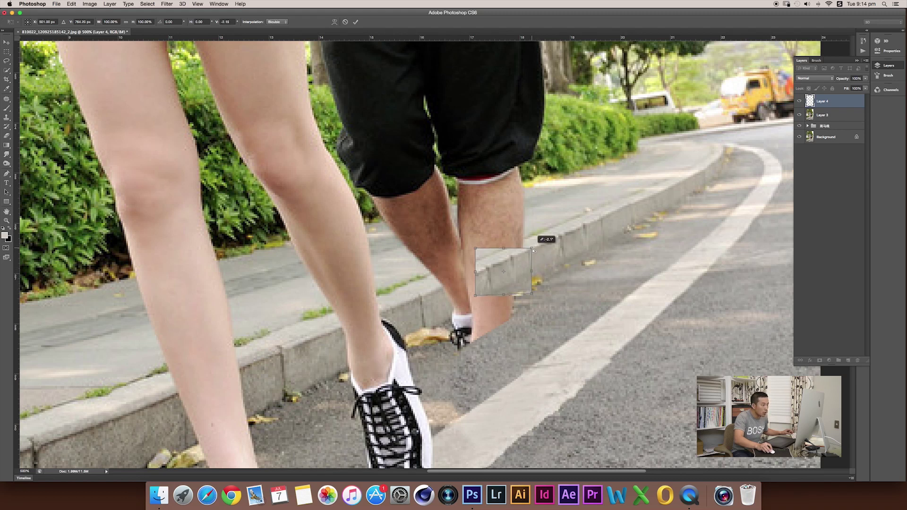
{"action": "left_click_drag", "start_coordinate": [475, 273], "coordinate": [475, 272]}
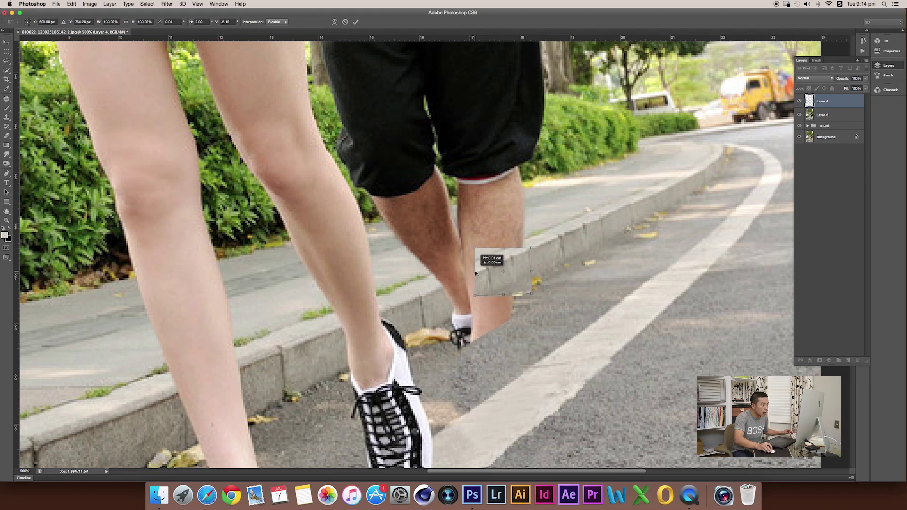
Step: Warp the patch's lower-left corner to follow the kerb and apply the transform
{"action": "right_click", "coordinate": [492, 284]}
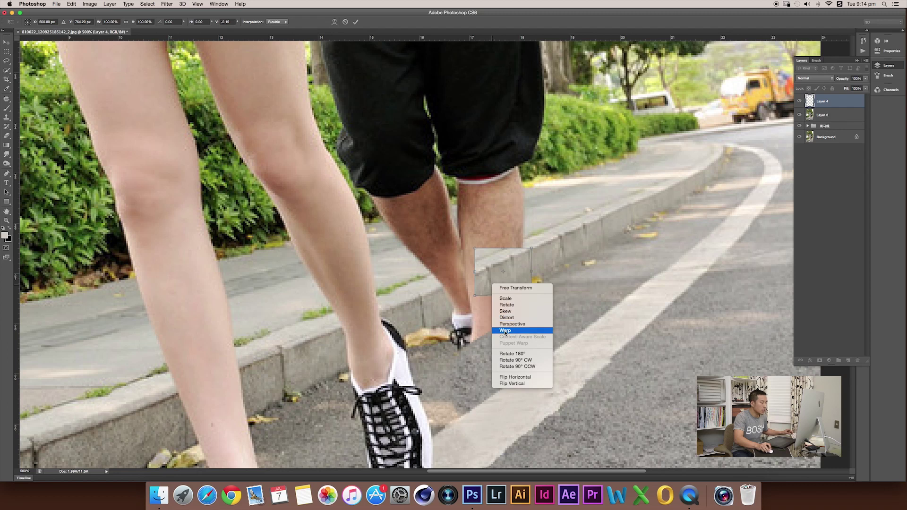
{"action": "left_click", "coordinate": [505, 330]}
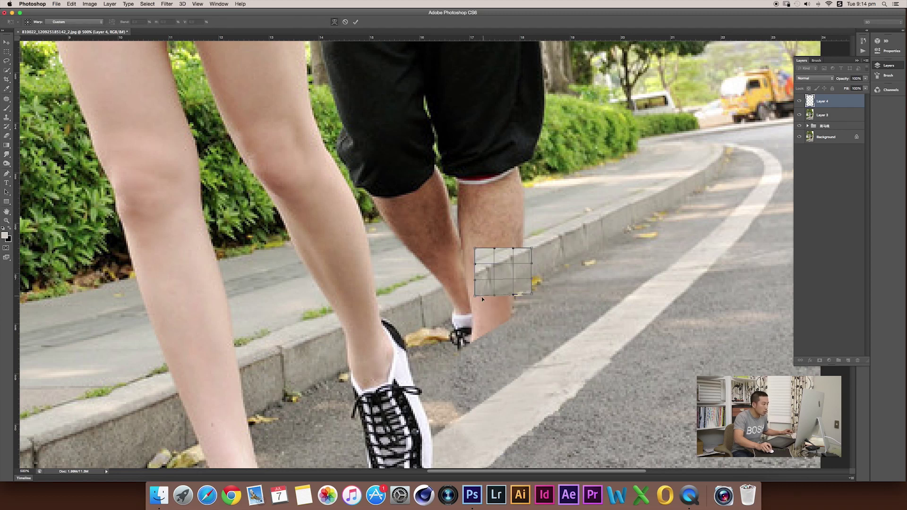
{"action": "mouse_move", "coordinate": [475, 296]}
{"action": "left_mouse_down"}
{"action": "mouse_move", "coordinate": [470, 275]}
{"action": "mouse_move", "coordinate": [493, 267]}
{"action": "left_mouse_up"}
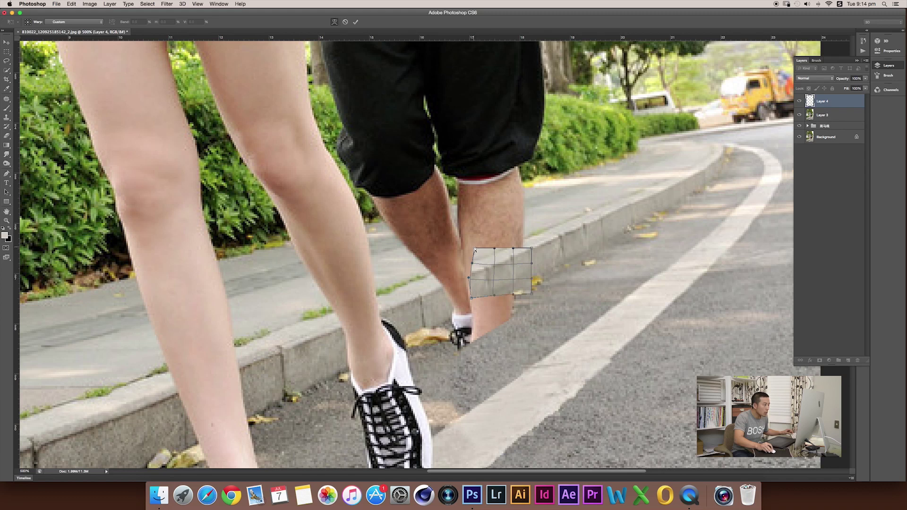
{"action": "key", "text": "Return"}
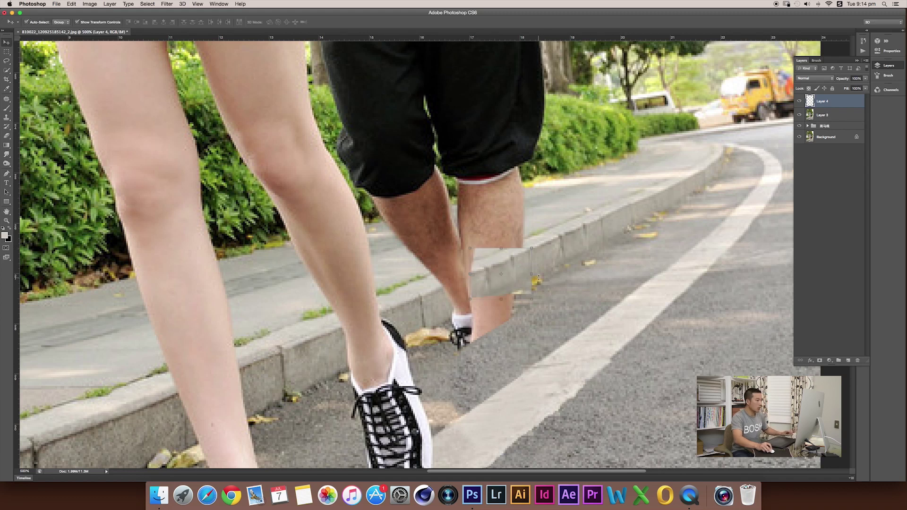
Step: Add a layer mask to the Layer 4 kerb patch and switch to a smaller brush
{"action": "left_click", "coordinate": [799, 101]}
{"action": "left_click", "coordinate": [799, 101]}
{"action": "left_click", "coordinate": [820, 361]}
{"action": "key", "text": "b"}
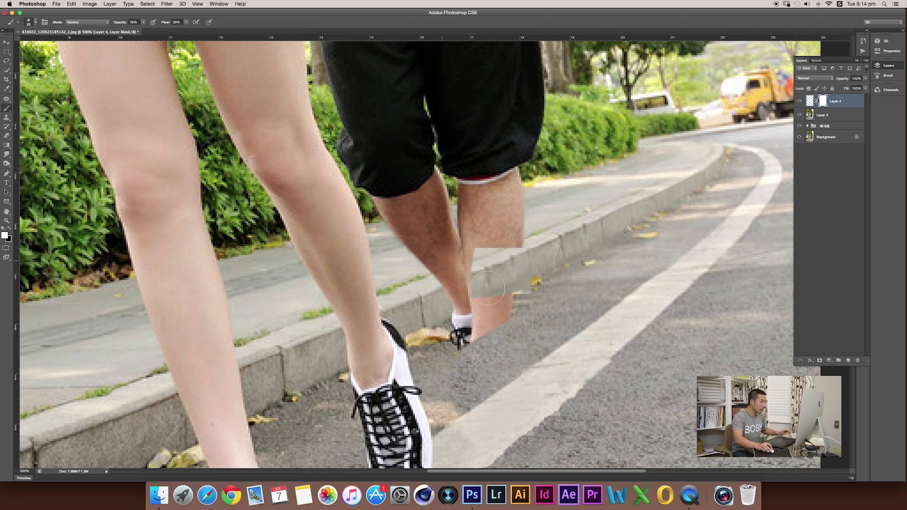
{"action": "key", "text": "bracketleft"}
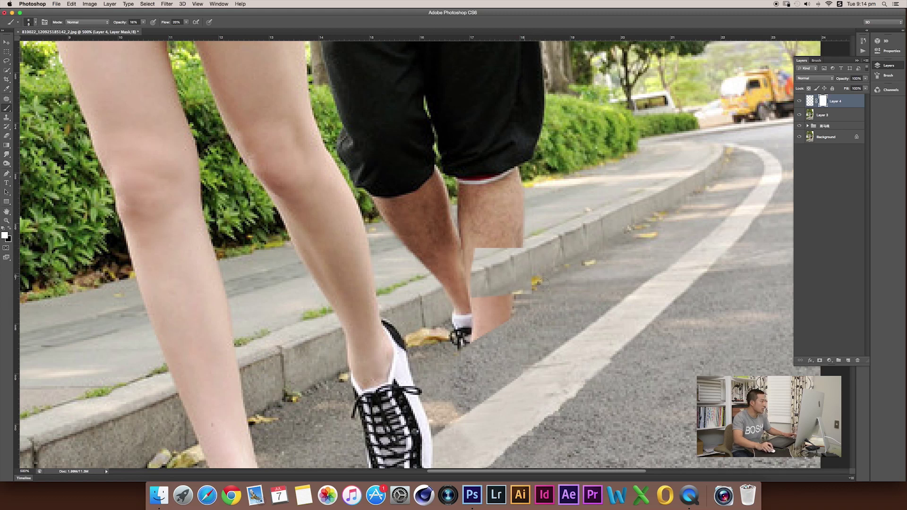
Step: Paint black at 78% opacity on the mask to soften the patch's edge
{"action": "key", "text": "x"}
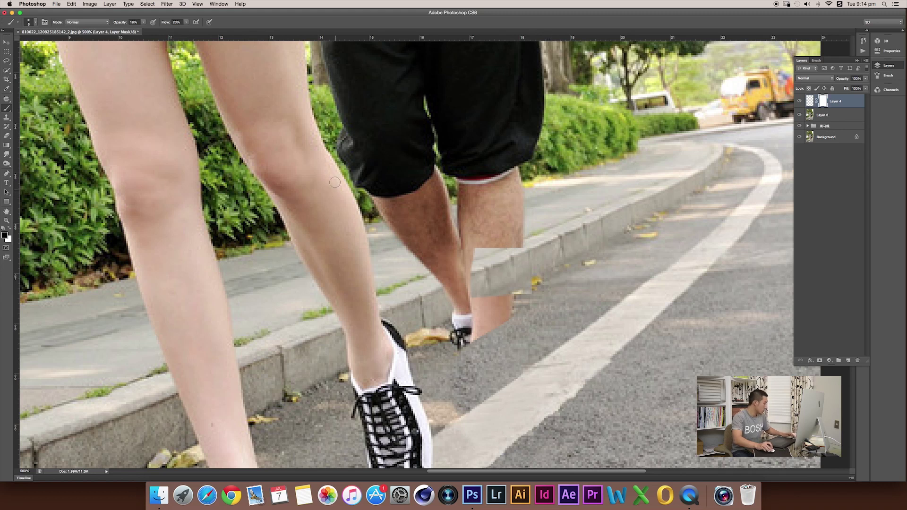
{"action": "key", "text": "7"}
{"action": "key", "text": "8"}
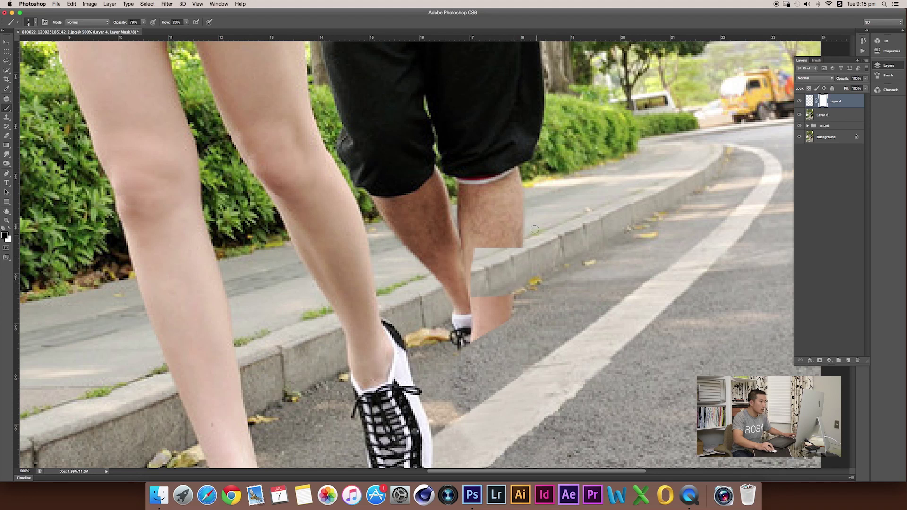
{"action": "left_click_drag", "start_coordinate": [532, 240], "coordinate": [534, 239]}
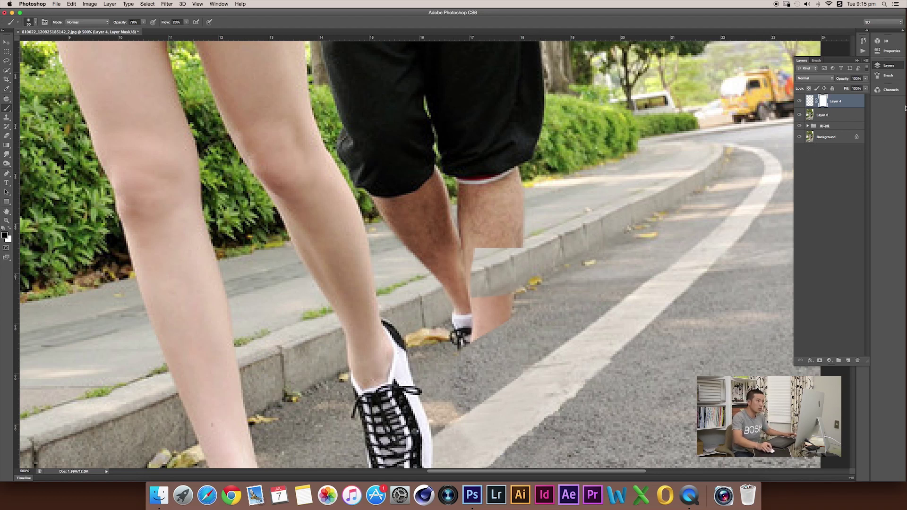
Step: On Layer 3, outline the leftover foot with a pen path and make it a selection with 0 feather
{"action": "left_click", "coordinate": [822, 115]}
{"action": "key", "text": "p"}
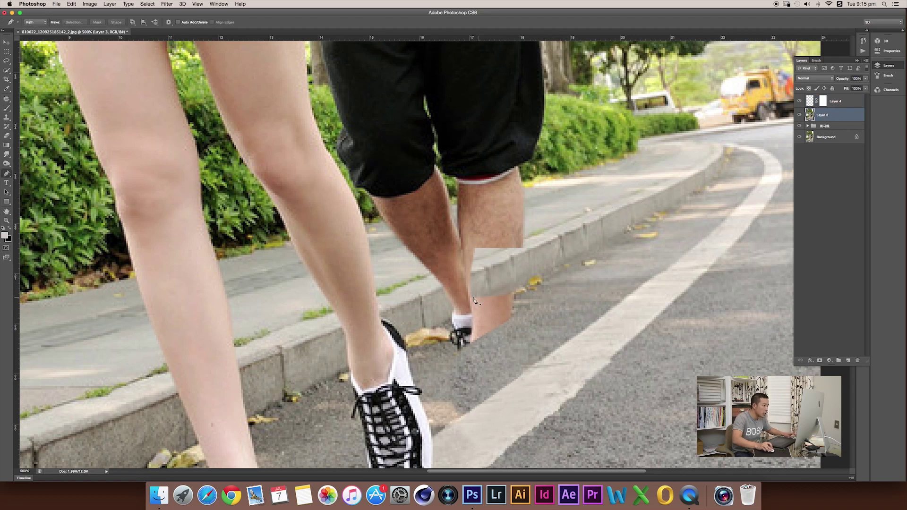
{"action": "left_click", "coordinate": [443, 325]}
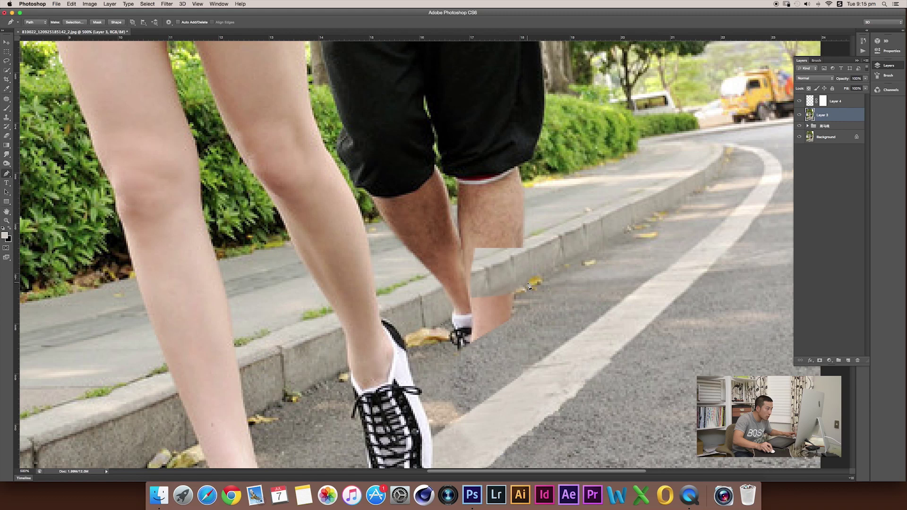
{"action": "left_click_drag", "start_coordinate": [531, 312], "coordinate": [536, 323]}
{"action": "right_click", "coordinate": [467, 326]}
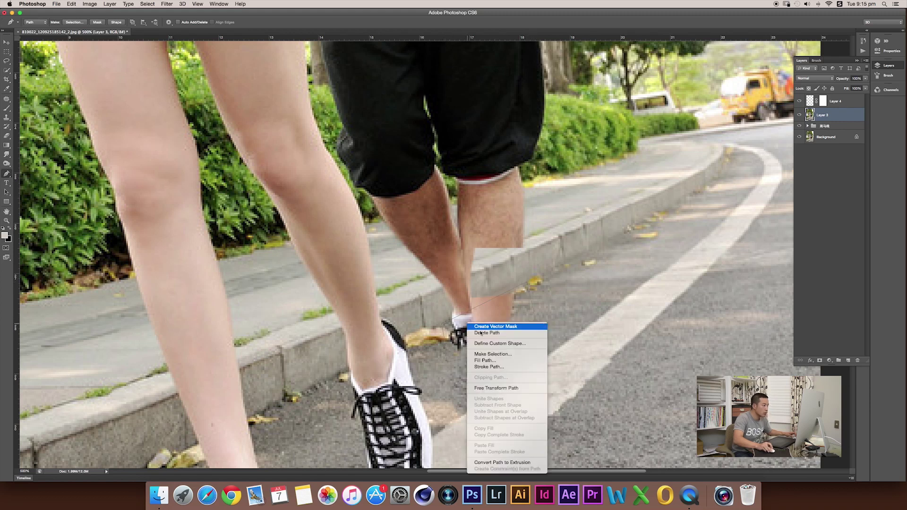
{"action": "left_click", "coordinate": [486, 354]}
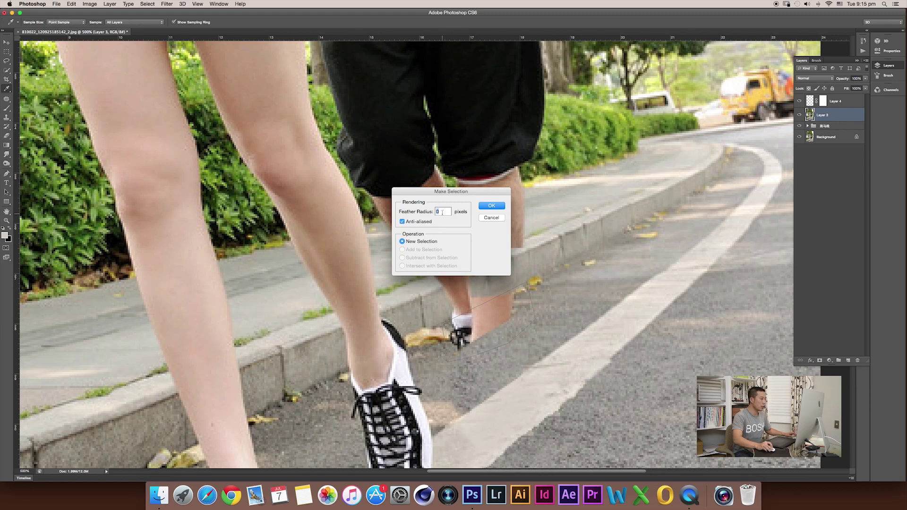
{"action": "left_click", "coordinate": [490, 208]}
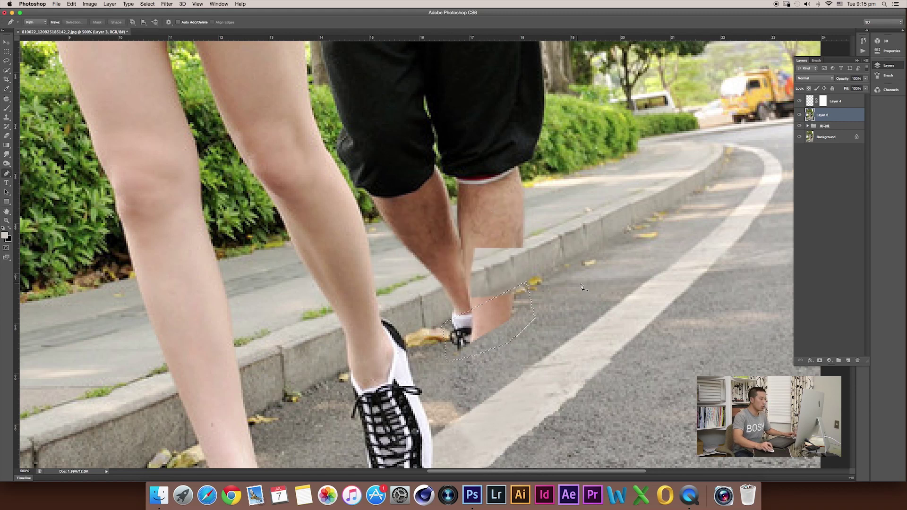
{"action": "key", "text": "s"}
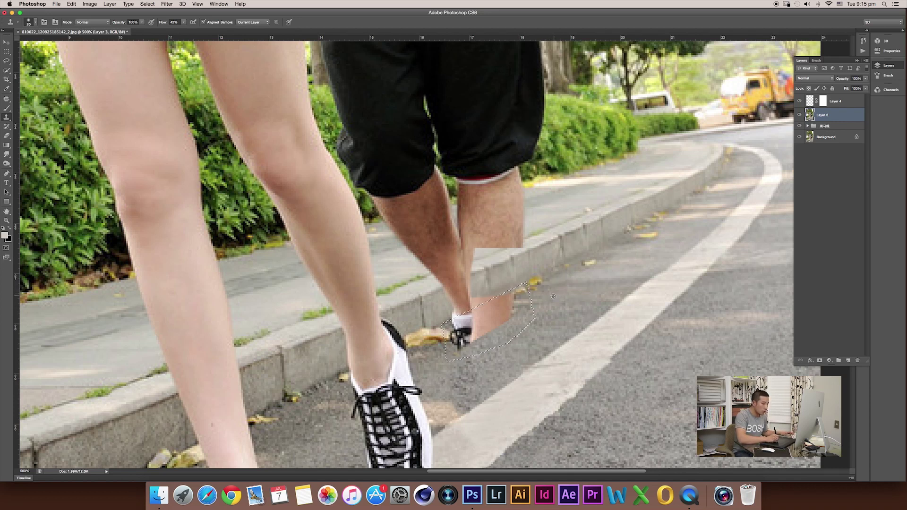
Step: Clone road texture over the leftover foot inside the selection, then deselect and target Layer 4's mask
{"action": "mouse_move", "coordinate": [521, 321]}
{"action": "left_mouse_down"}
{"action": "mouse_move", "coordinate": [462, 336]}
{"action": "mouse_move", "coordinate": [492, 317]}
{"action": "left_mouse_up"}
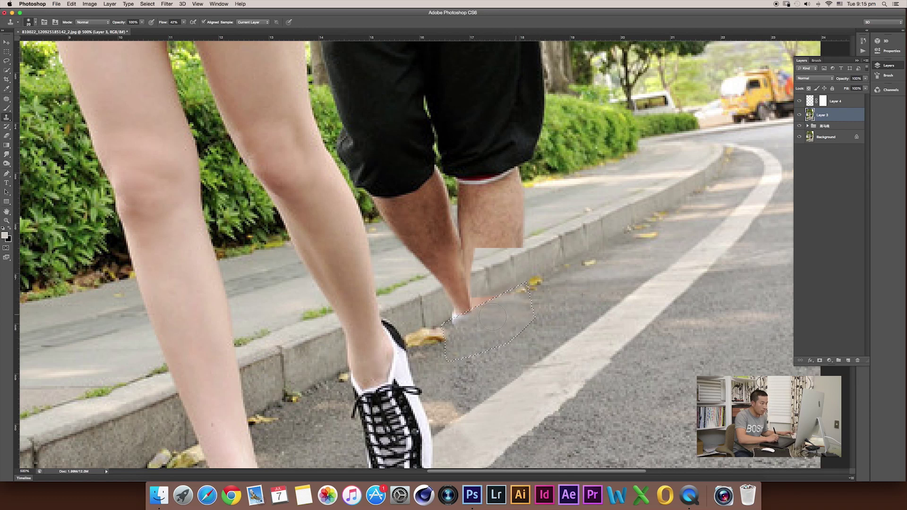
{"action": "mouse_move", "coordinate": [517, 309]}
{"action": "left_mouse_down"}
{"action": "mouse_move", "coordinate": [503, 315]}
{"action": "mouse_move", "coordinate": [510, 306]}
{"action": "left_mouse_up"}
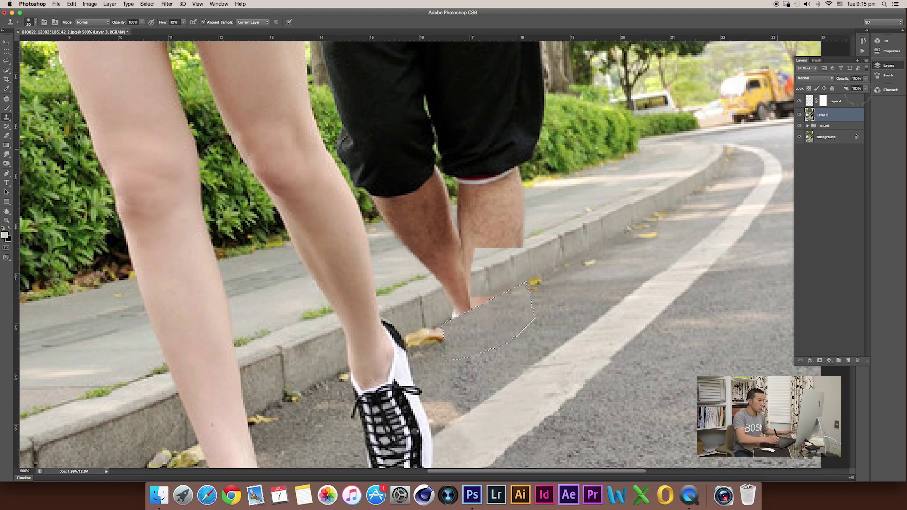
{"action": "left_click", "coordinate": [823, 101]}
{"action": "key", "text": "x"}
{"action": "key", "text": "ctrl+d"}
Step: Zoom out, then zoom and pan back to a close view of the lower legs and road
{"action": "scroll", "coordinate": [593, 254], "scroll_direction": "down", "scroll_amount": 1}
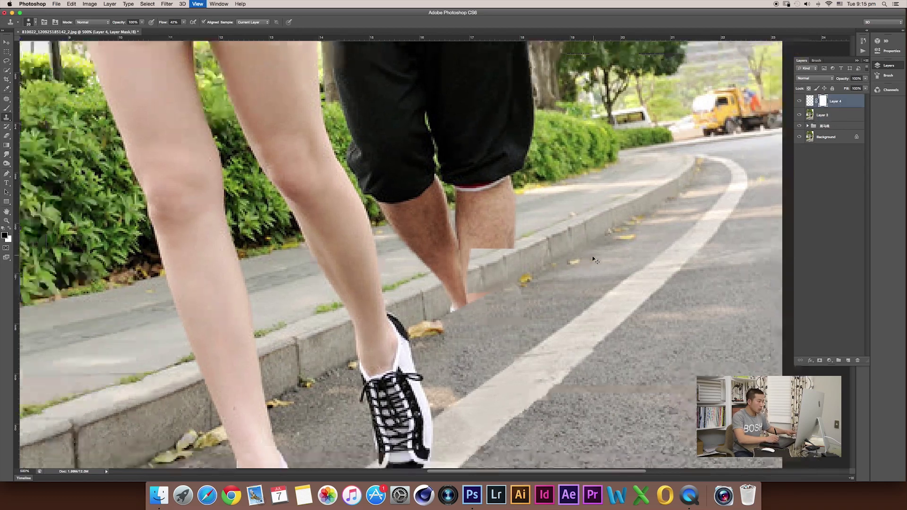
{"action": "scroll", "coordinate": [592, 255], "scroll_direction": "down", "scroll_amount": 2}
{"action": "scroll", "coordinate": [592, 257], "scroll_direction": "down", "scroll_amount": 1}
{"action": "scroll", "coordinate": [592, 259], "scroll_direction": "down", "scroll_amount": 2}
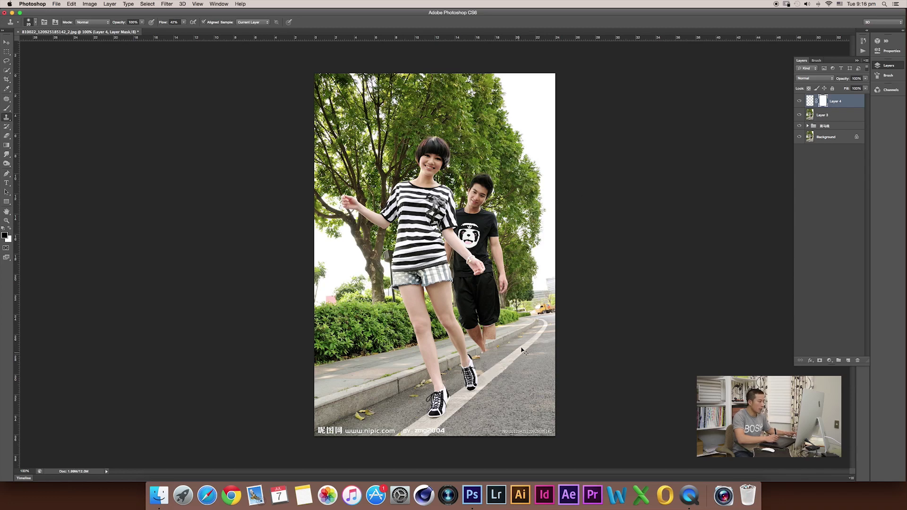
{"action": "scroll", "coordinate": [523, 350], "scroll_direction": "up", "scroll_amount": 1}
{"action": "scroll", "coordinate": [523, 350], "scroll_direction": "up", "scroll_amount": 1}
{"action": "left_click_drag", "start_coordinate": [571, 357], "coordinate": [526, 151]}
{"action": "scroll", "coordinate": [519, 236], "scroll_direction": "up", "scroll_amount": 1}
{"action": "mouse_move", "coordinate": [506, 283]}
{"action": "left_mouse_down"}
{"action": "mouse_move", "coordinate": [506, 309]}
{"action": "mouse_move", "coordinate": [531, 303]}
{"action": "left_mouse_up"}
{"action": "scroll", "coordinate": [519, 312], "scroll_direction": "up", "scroll_amount": 1}
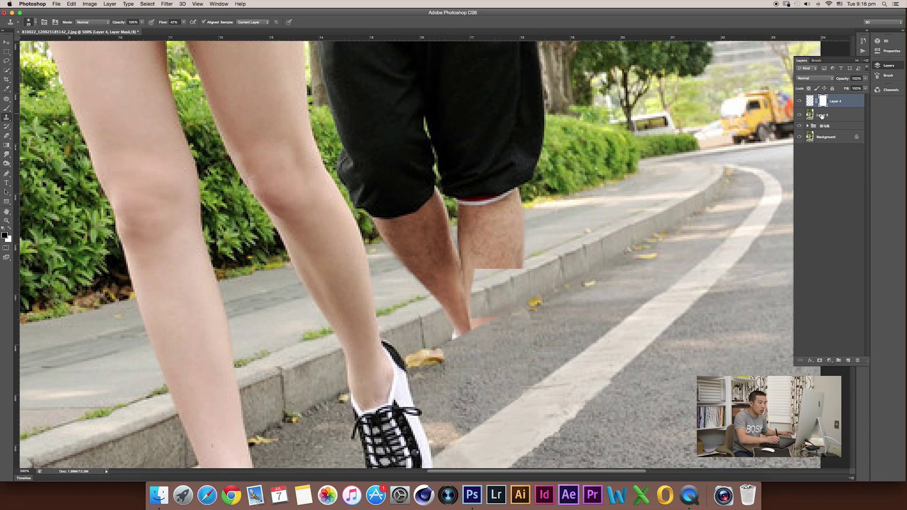
Step: Re-target Layer 4's mask and stamp all visible layers into new Layer 5
{"action": "left_click", "coordinate": [822, 116]}
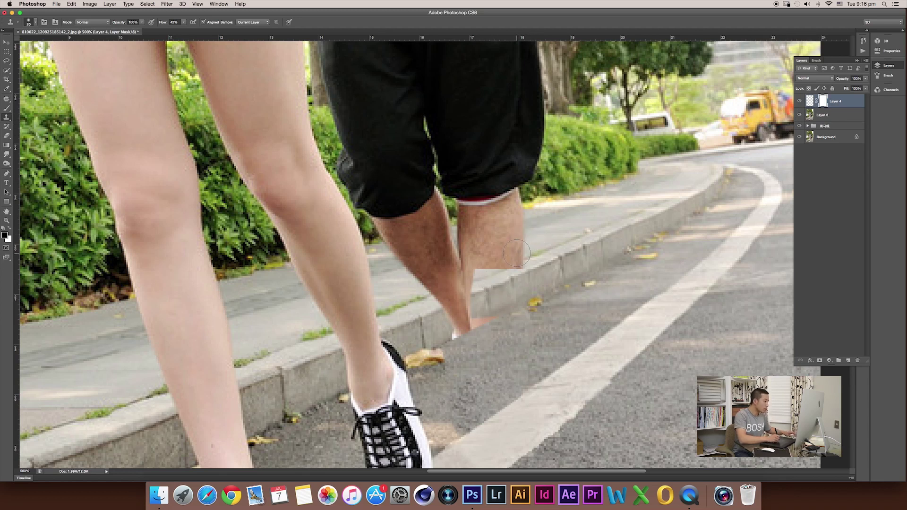
{"action": "key", "text": "p"}
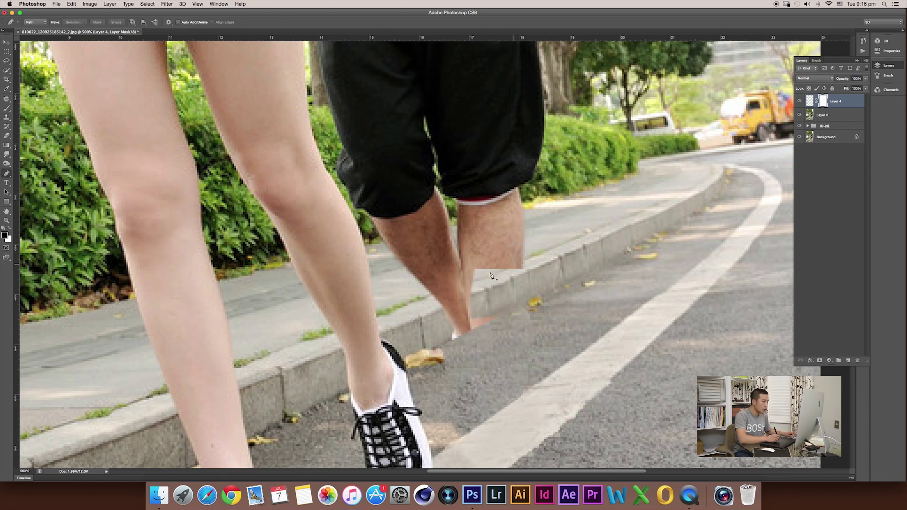
{"action": "left_click", "coordinate": [848, 118]}
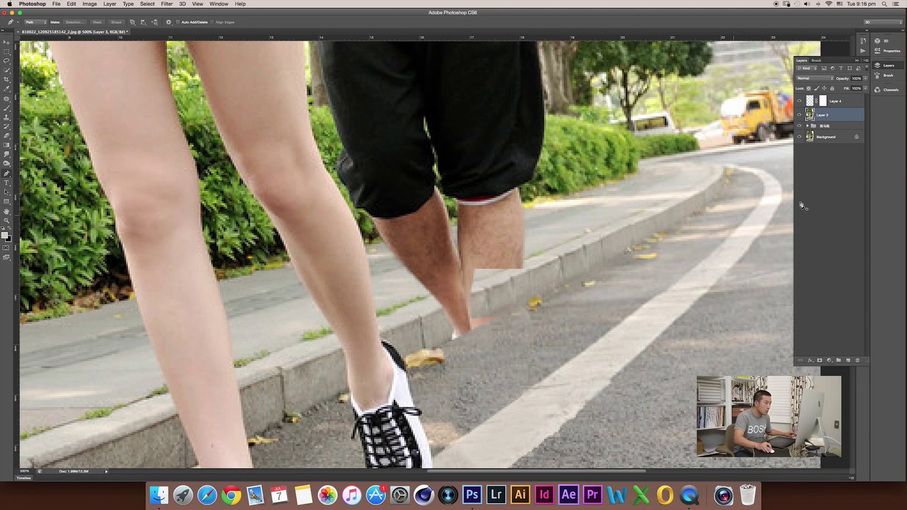
{"action": "left_click", "coordinate": [822, 101]}
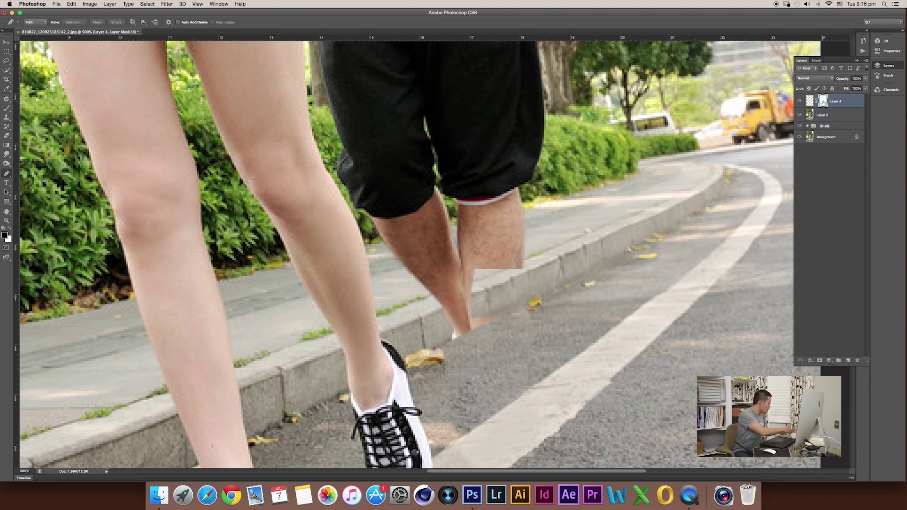
{"action": "key", "text": "ctrl+alt+shift+e"}
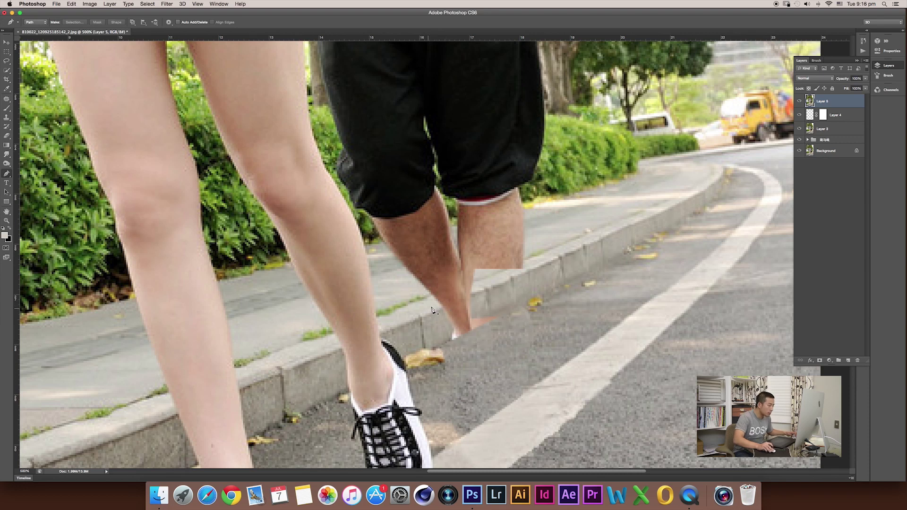
Step: Clone curb texture over the ankle skin remnant and along the curb edge, undoing one dark streak
{"action": "key", "text": "s"}
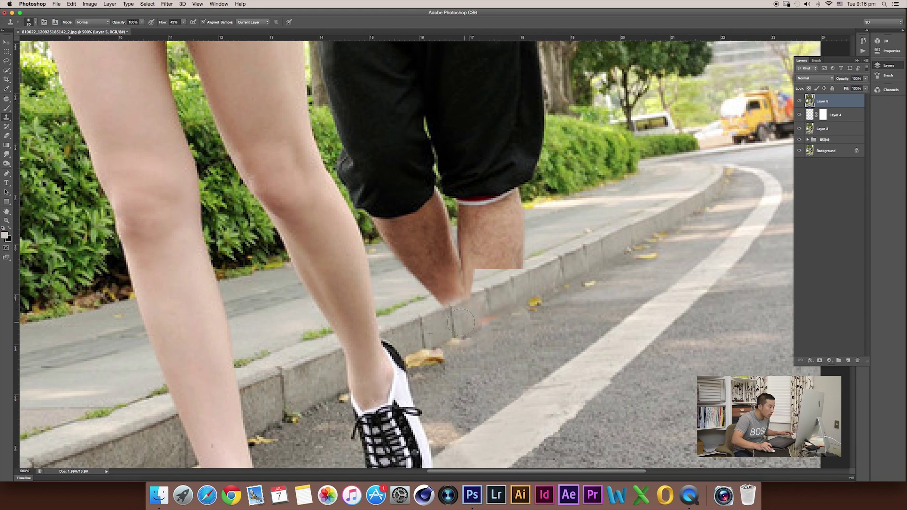
{"action": "left_click", "coordinate": [486, 323]}
{"action": "left_click", "coordinate": [486, 313]}
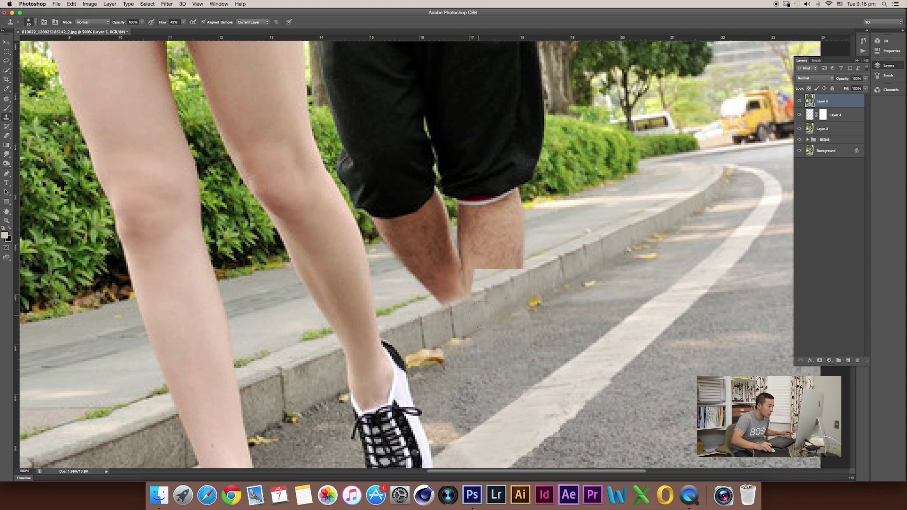
{"action": "left_click", "coordinate": [459, 336]}
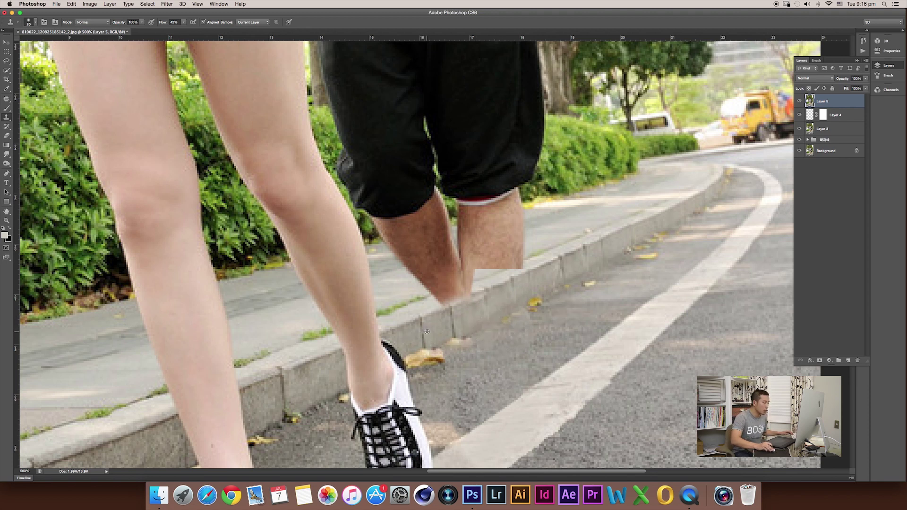
{"action": "left_click_drag", "start_coordinate": [459, 321], "coordinate": [467, 319]}
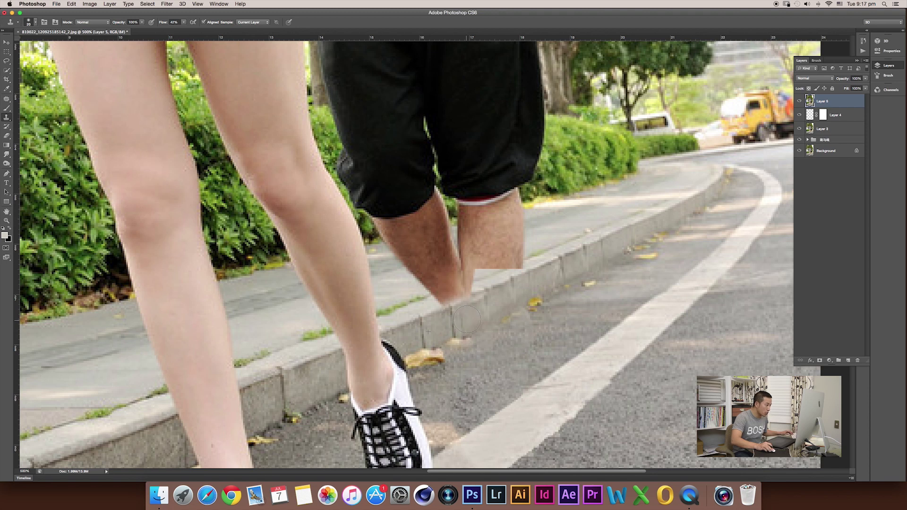
{"action": "left_click_drag", "start_coordinate": [438, 367], "coordinate": [441, 334]}
{"action": "key", "text": "ctrl+z"}
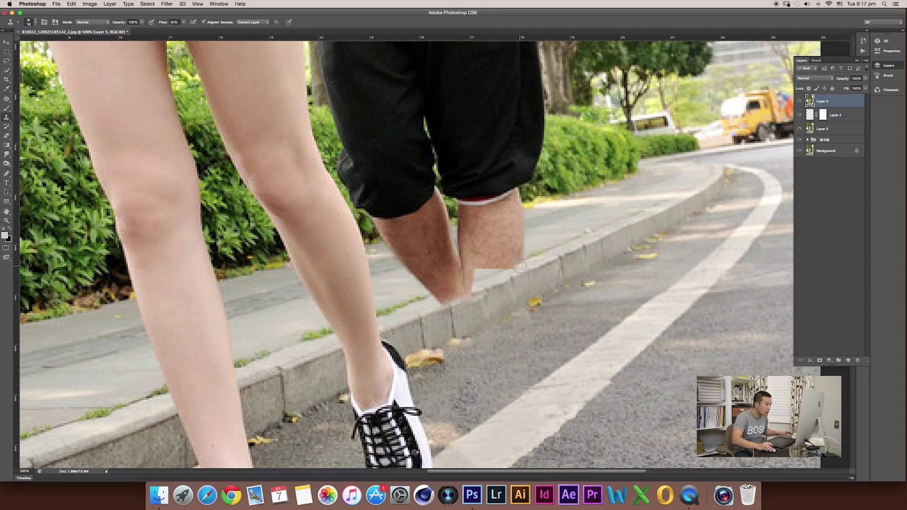
Step: Blend the shin's bottom into the curb and touch up beside the knee patch and shorts hem
{"action": "left_click_drag", "start_coordinate": [520, 266], "coordinate": [515, 269]}
{"action": "left_click", "coordinate": [421, 305], "text": "alt"}
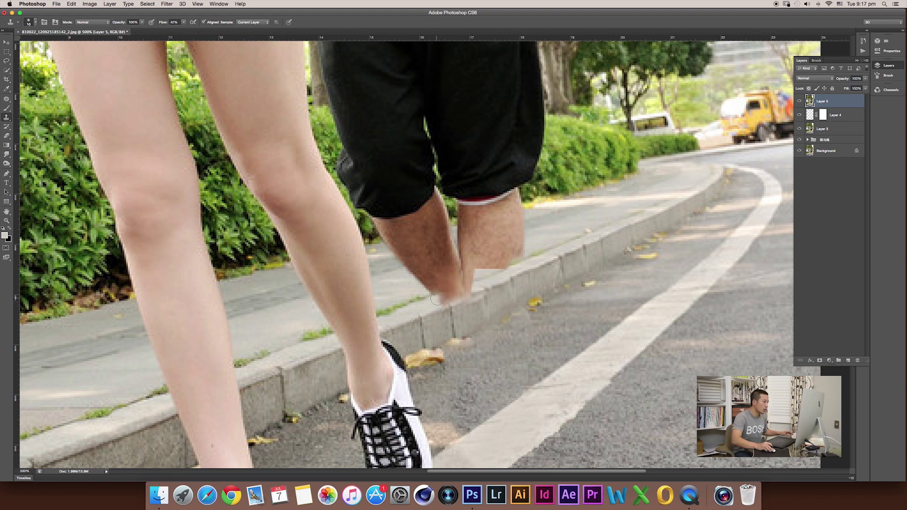
{"action": "left_click_drag", "start_coordinate": [439, 298], "coordinate": [472, 289]}
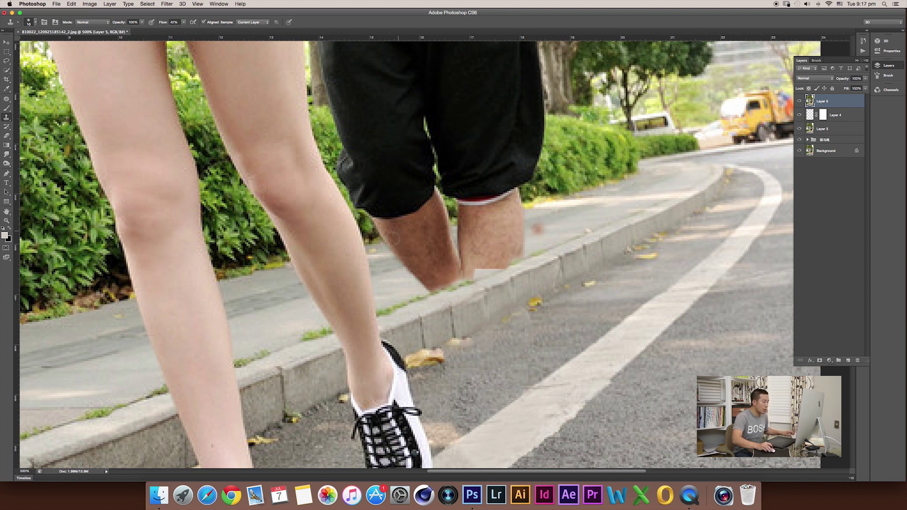
{"action": "left_click", "coordinate": [501, 194]}
Step: Trace the man's lower legs from shorts hem to curb with the Pen, then make a 0-feather selection
{"action": "key", "text": "p"}
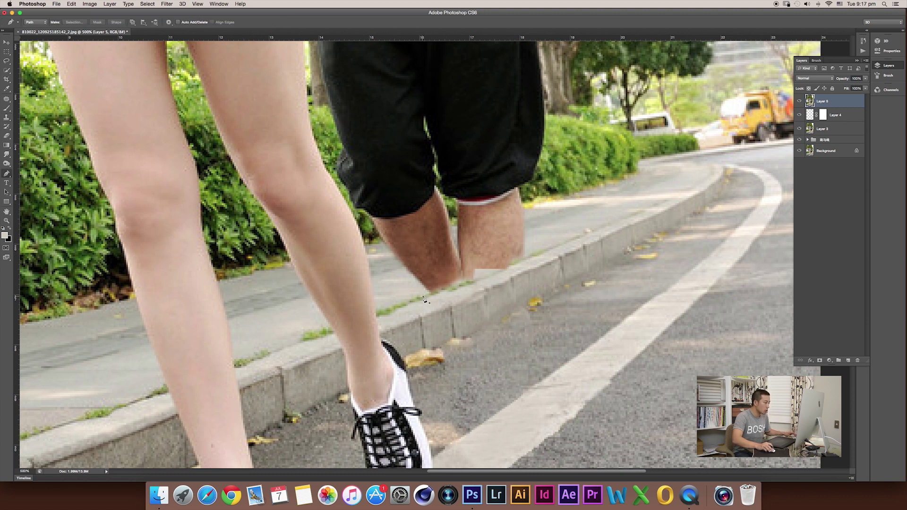
{"action": "left_click", "coordinate": [425, 299]}
{"action": "left_click", "coordinate": [525, 261]}
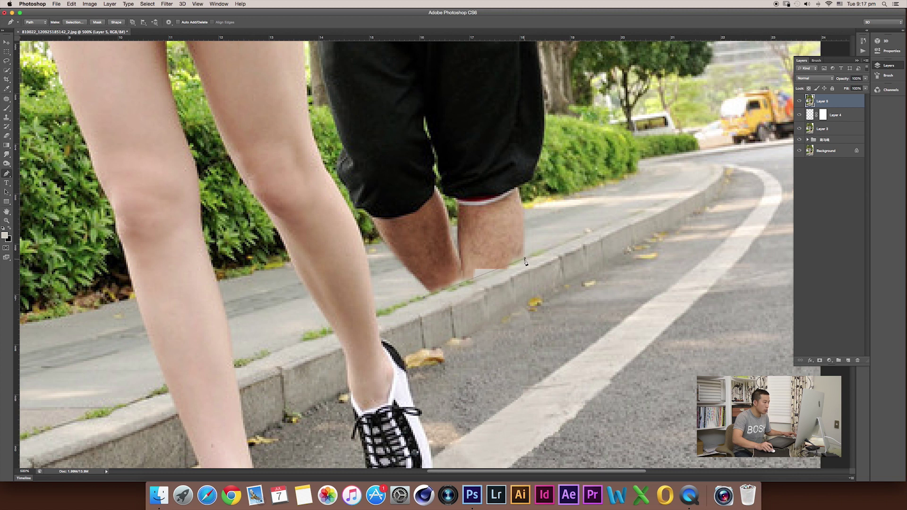
{"action": "left_click", "coordinate": [541, 206]}
{"action": "left_click", "coordinate": [537, 202]}
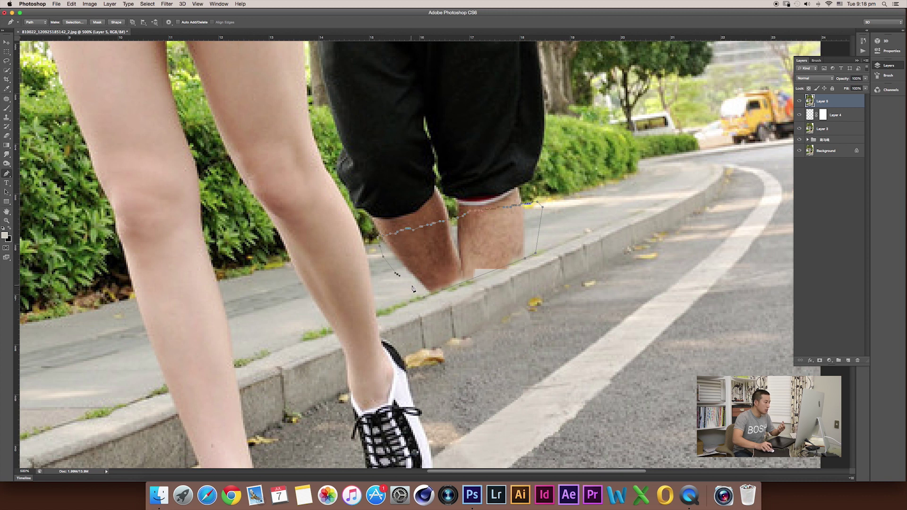
{"action": "left_click", "coordinate": [427, 300]}
{"action": "right_click", "coordinate": [472, 255]}
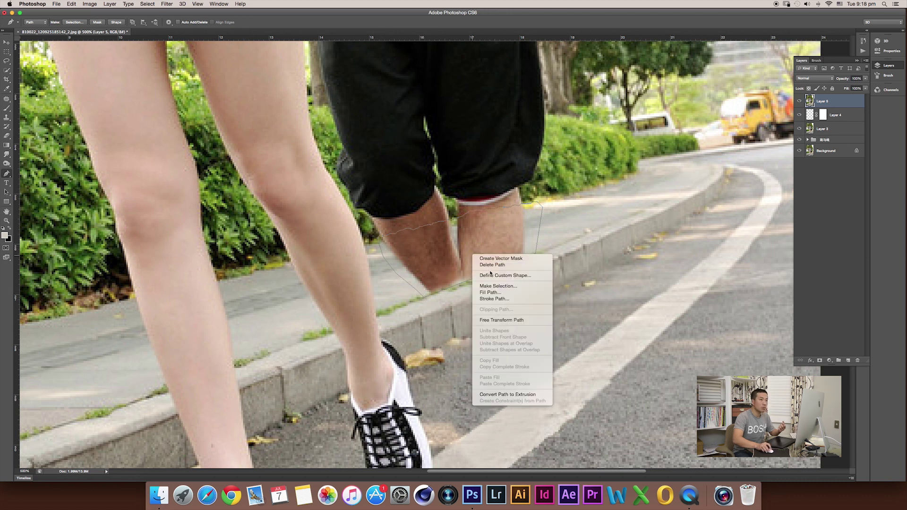
{"action": "left_click", "coordinate": [498, 287]}
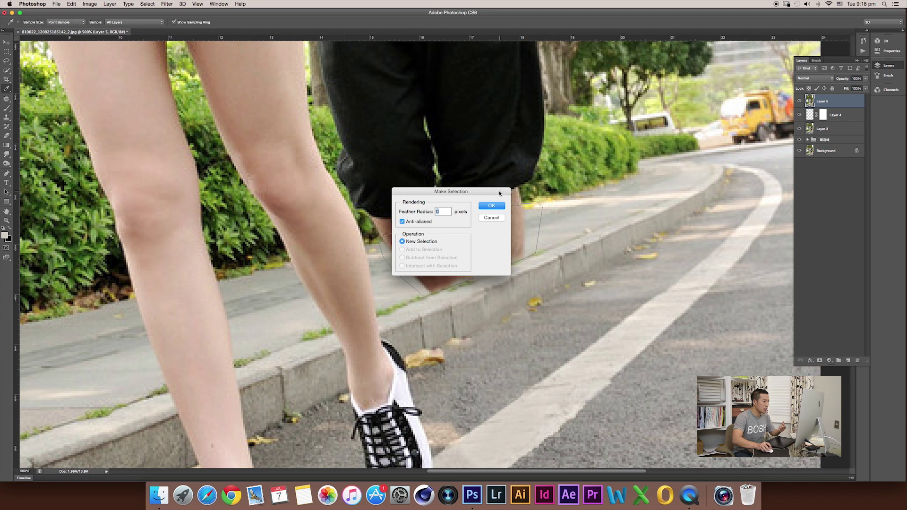
{"action": "left_click", "coordinate": [482, 205]}
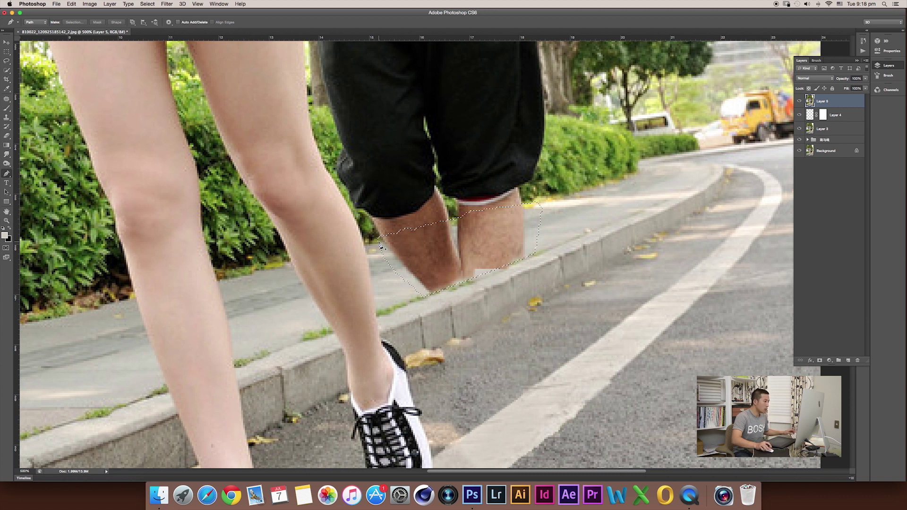
Step: Clone sidewalk texture over the right knee and shin edge with a slightly smaller Clone Stamp brush
{"action": "scroll", "coordinate": [373, 245], "scroll_direction": "left", "scroll_amount": 5}
{"action": "scroll", "coordinate": [380, 245], "scroll_direction": "right", "scroll_amount": 6}
{"action": "scroll", "coordinate": [379, 245], "scroll_direction": "right", "scroll_amount": 2}
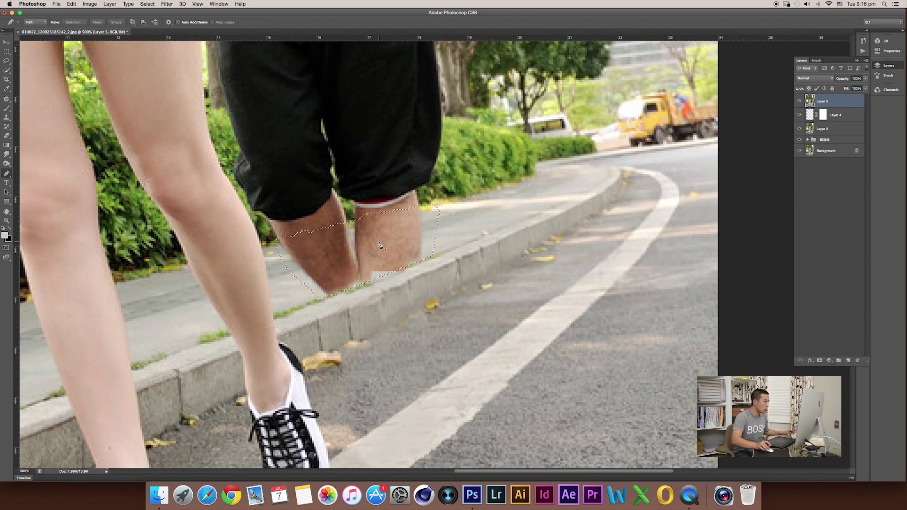
{"action": "key", "text": "s"}
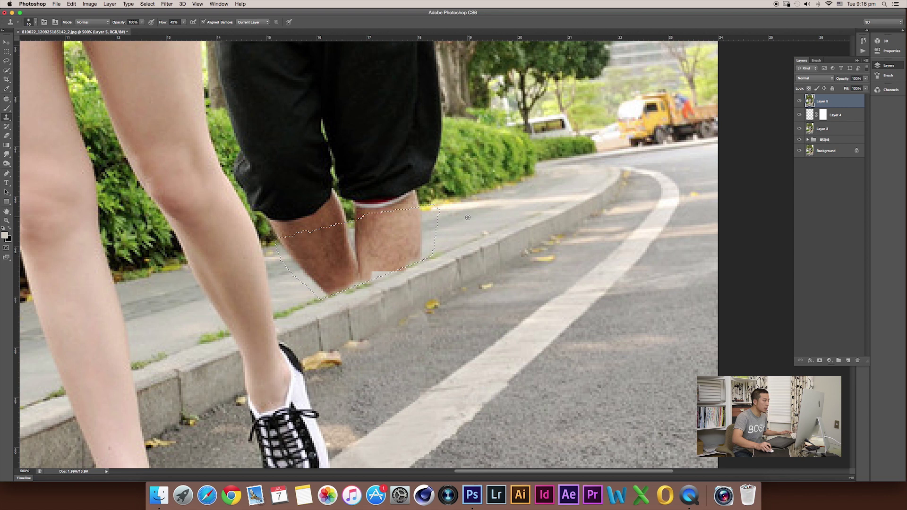
{"action": "left_click", "coordinate": [462, 225], "text": "alt"}
{"action": "left_click_drag", "start_coordinate": [388, 250], "coordinate": [401, 248]}
{"action": "key", "text": "bracketleft"}
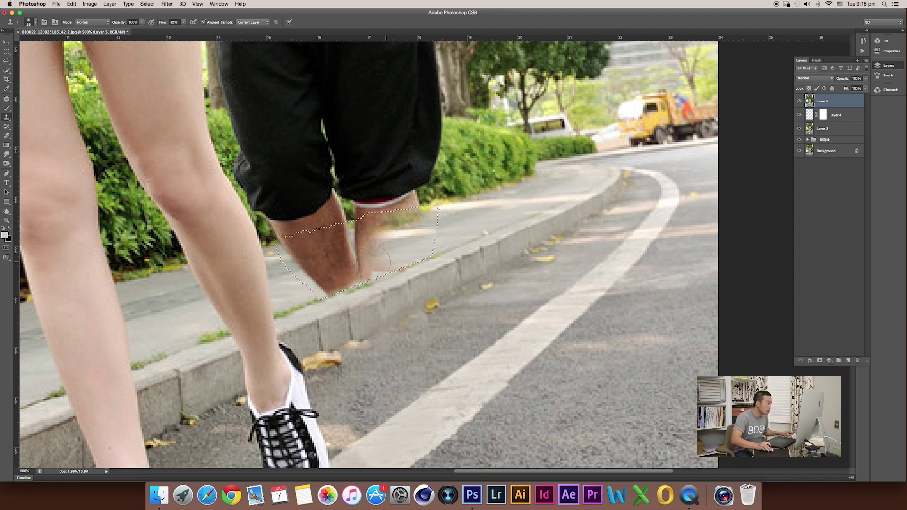
{"action": "left_click_drag", "start_coordinate": [373, 261], "coordinate": [381, 261]}
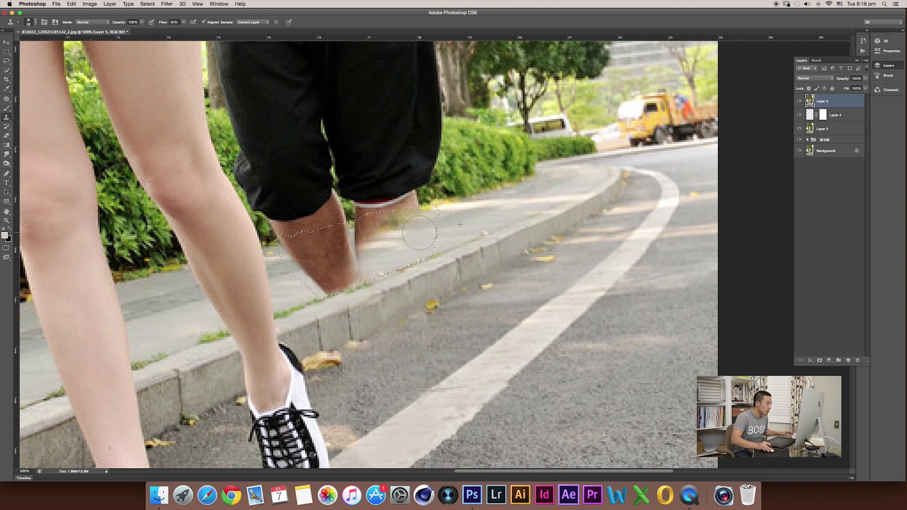
Step: Resample sidewalk and cover the remaining leg bottom and skin patch near the shorts
{"action": "left_click", "coordinate": [414, 236], "text": "alt"}
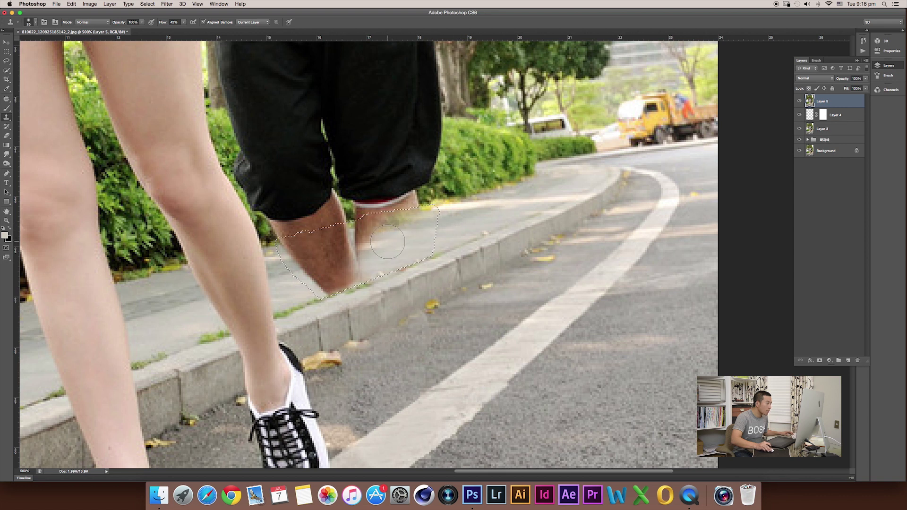
{"action": "mouse_move", "coordinate": [374, 258]}
{"action": "left_mouse_down"}
{"action": "mouse_move", "coordinate": [359, 236]}
{"action": "mouse_move", "coordinate": [364, 248]}
{"action": "mouse_move", "coordinate": [390, 250]}
{"action": "mouse_move", "coordinate": [366, 264]}
{"action": "left_mouse_up"}
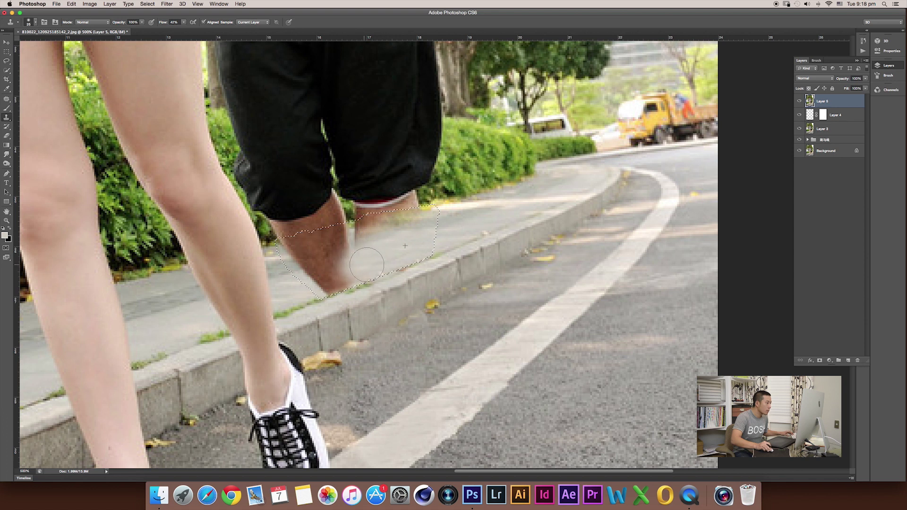
{"action": "left_click", "coordinate": [403, 241], "text": "alt"}
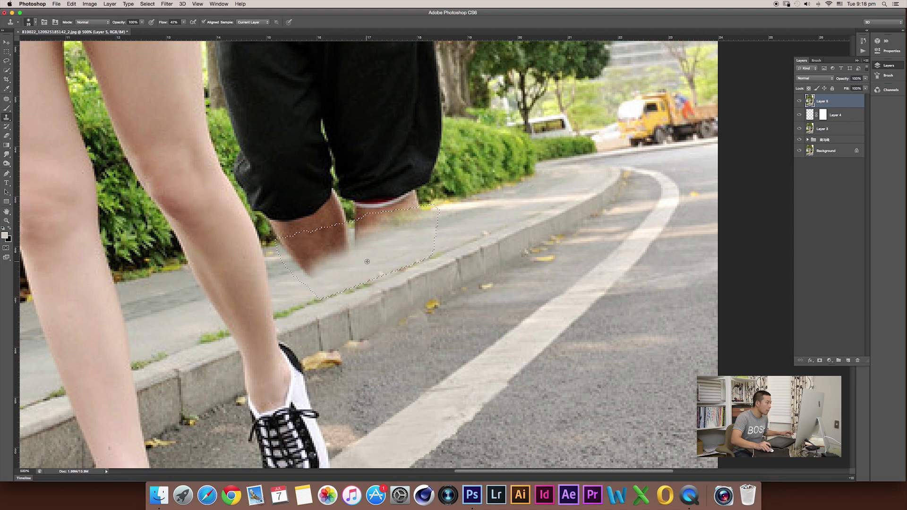
{"action": "left_click", "coordinate": [333, 281], "text": "alt"}
{"action": "mouse_move", "coordinate": [304, 265]}
{"action": "left_mouse_down"}
{"action": "mouse_move", "coordinate": [347, 258]}
{"action": "mouse_move", "coordinate": [315, 261]}
{"action": "left_mouse_up"}
{"action": "left_click", "coordinate": [378, 263], "text": "alt"}
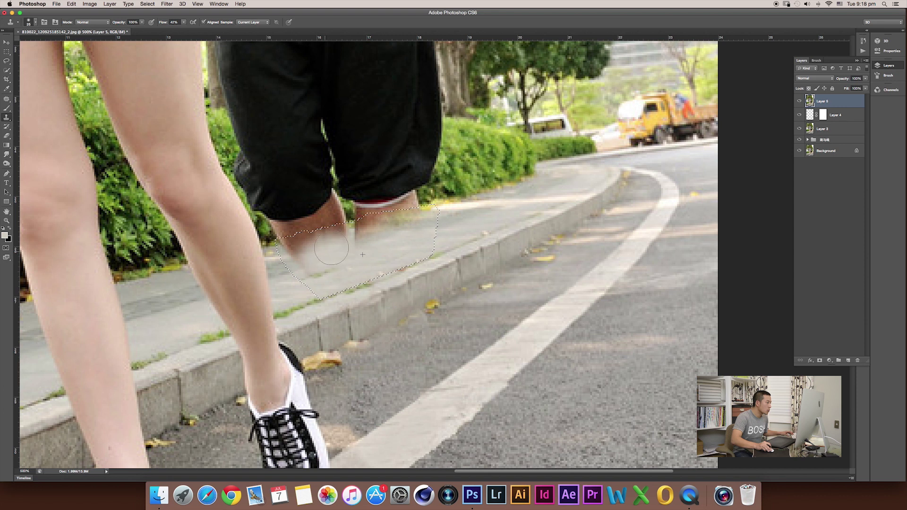
{"action": "left_click", "coordinate": [359, 263], "text": "alt"}
{"action": "mouse_move", "coordinate": [331, 275]}
{"action": "left_mouse_down"}
{"action": "mouse_move", "coordinate": [298, 249]}
{"action": "mouse_move", "coordinate": [433, 218]}
{"action": "left_mouse_up"}
{"action": "left_click", "coordinate": [320, 254], "text": "alt"}
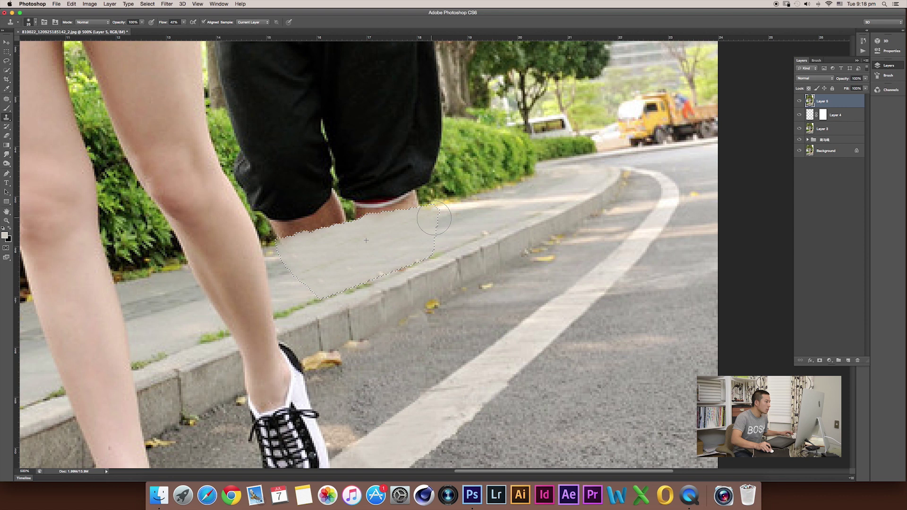
Step: Deselect and blend the patched sidewalk seams with a fine Clone Stamp brush, undoing a stray patch
{"action": "key", "text": "super+d"}
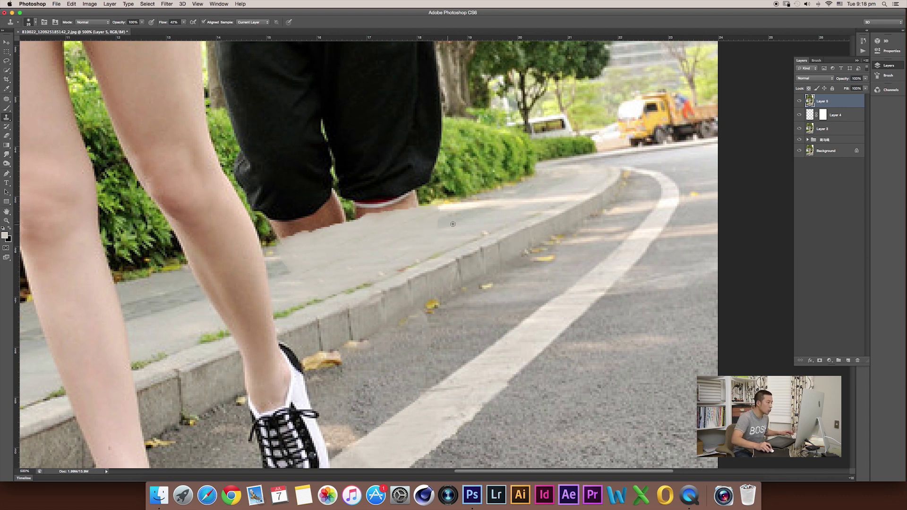
{"action": "left_click", "coordinate": [457, 222], "text": "alt"}
{"action": "left_click_drag", "start_coordinate": [439, 227], "coordinate": [444, 221]}
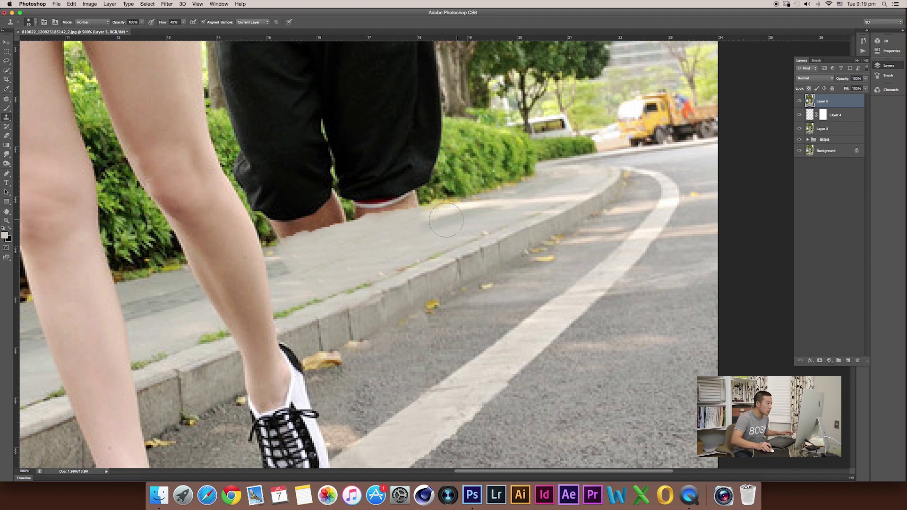
{"action": "left_click", "coordinate": [244, 284]}
{"action": "key", "text": "ctrl+z"}
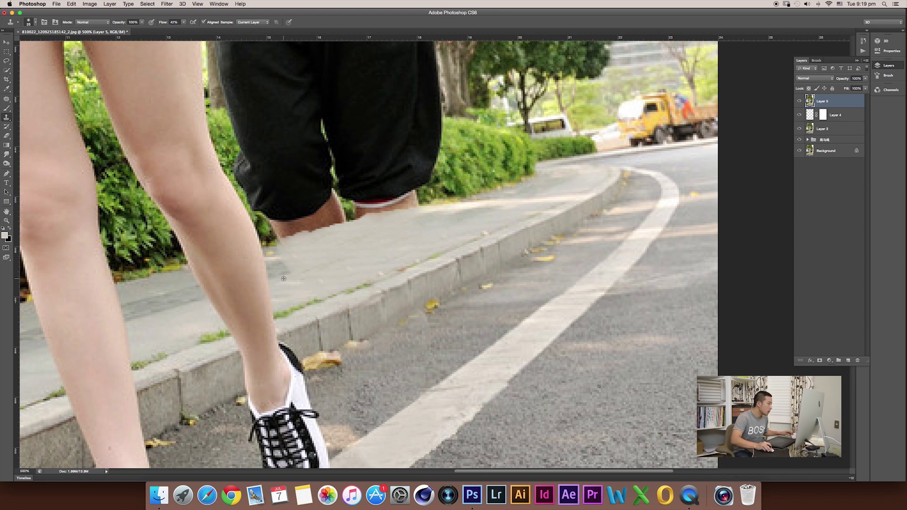
{"action": "key", "text": "bracketleft"}
{"action": "key", "text": "bracketleft"}
{"action": "key", "text": "bracketleft"}
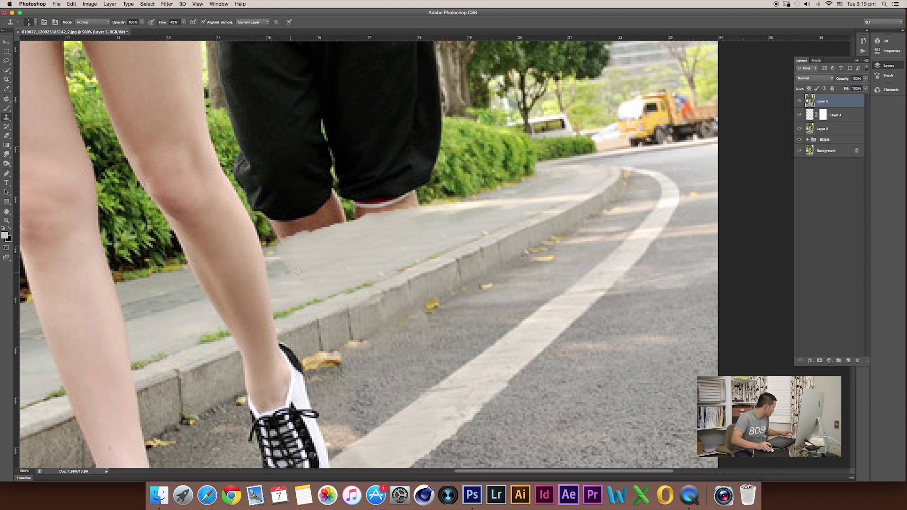
{"action": "left_click", "coordinate": [277, 272], "text": "alt"}
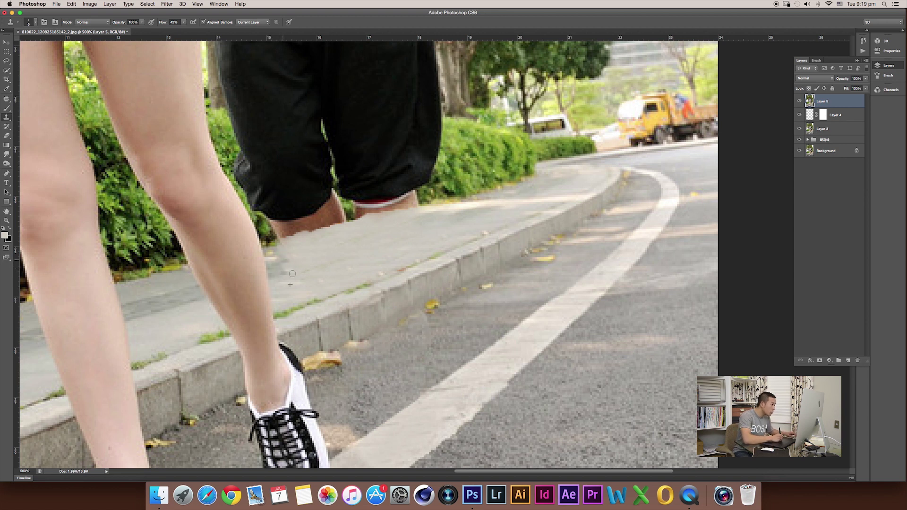
{"action": "mouse_move", "coordinate": [297, 272]}
{"action": "left_mouse_down"}
{"action": "mouse_move", "coordinate": [294, 261]}
{"action": "mouse_move", "coordinate": [314, 277]}
{"action": "left_mouse_up"}
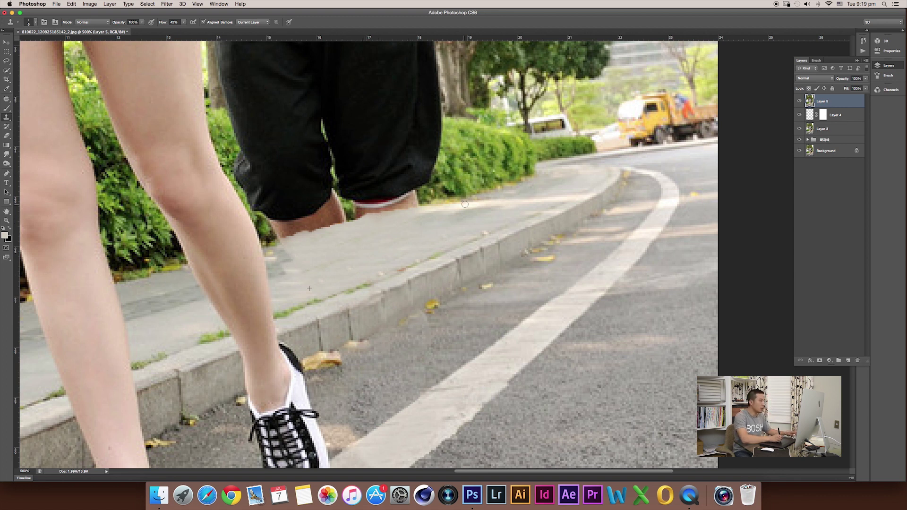
{"action": "key", "text": "super+minus"}
{"action": "key", "text": "super+minus"}
{"action": "key", "text": "super+minus"}
{"action": "key", "text": "super+minus"}
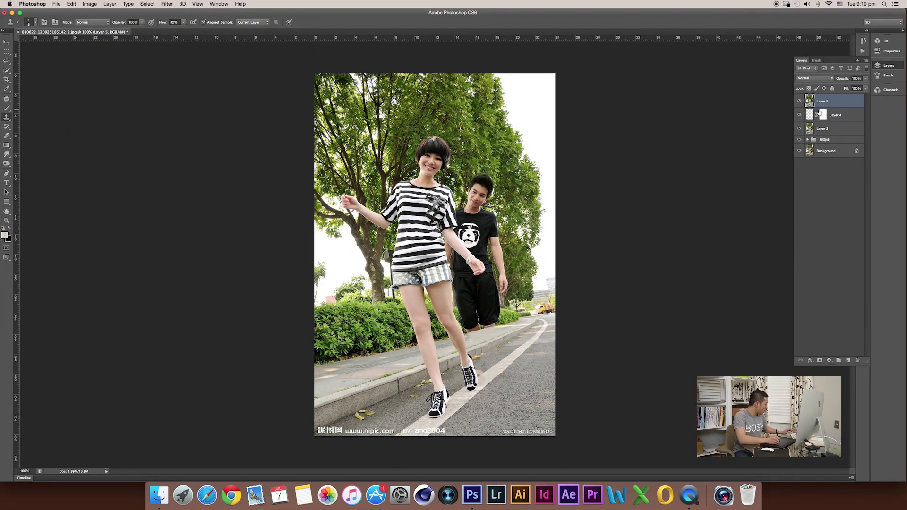
Step: Group Layers 3–5 as '马路牙子' and stamp all visible layers into a new Layer 6
{"action": "left_click", "coordinate": [836, 129], "text": "shift"}
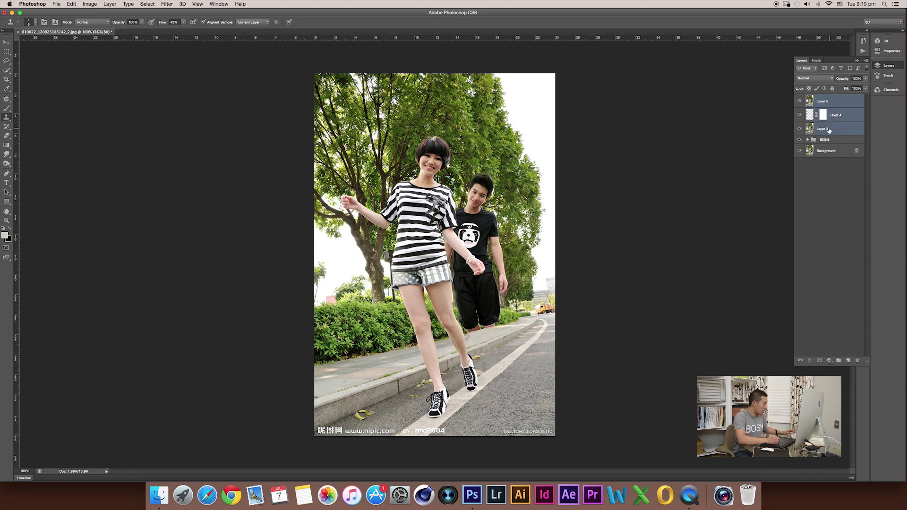
{"action": "key", "text": "super+g"}
{"action": "double_click", "coordinate": [825, 98]}
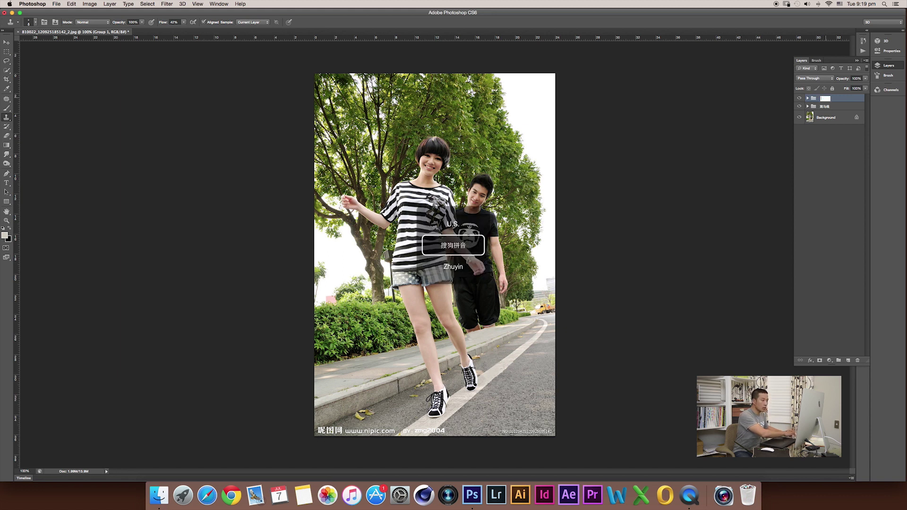
{"action": "type", "text": "malu"}
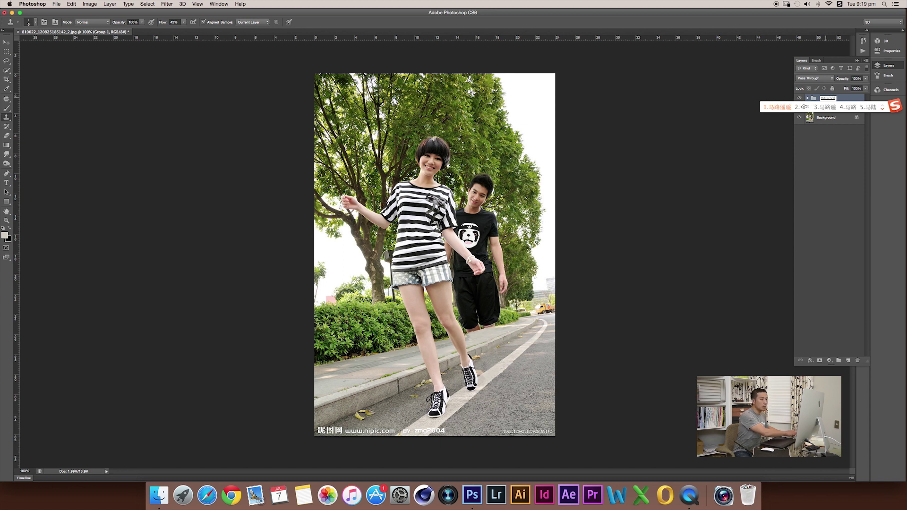
{"action": "type", "text": "yazi"}
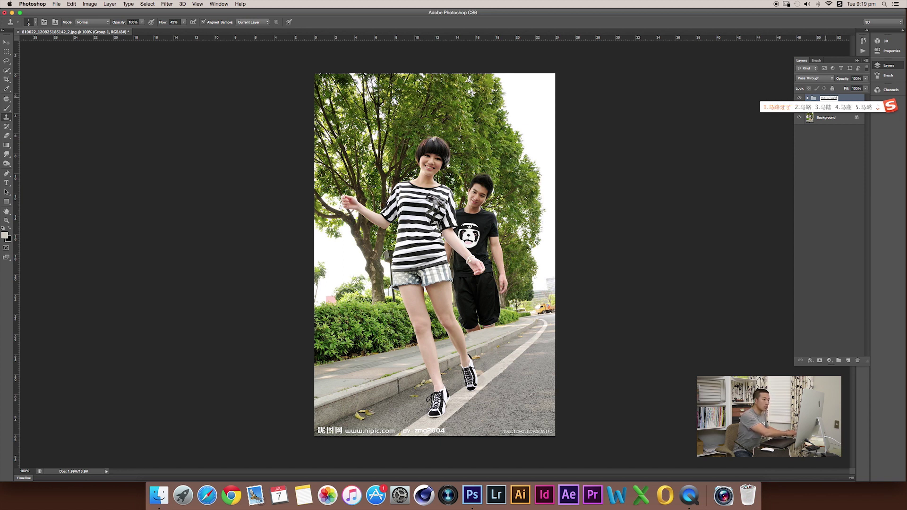
{"action": "key", "text": "space"}
{"action": "key", "text": "Return"}
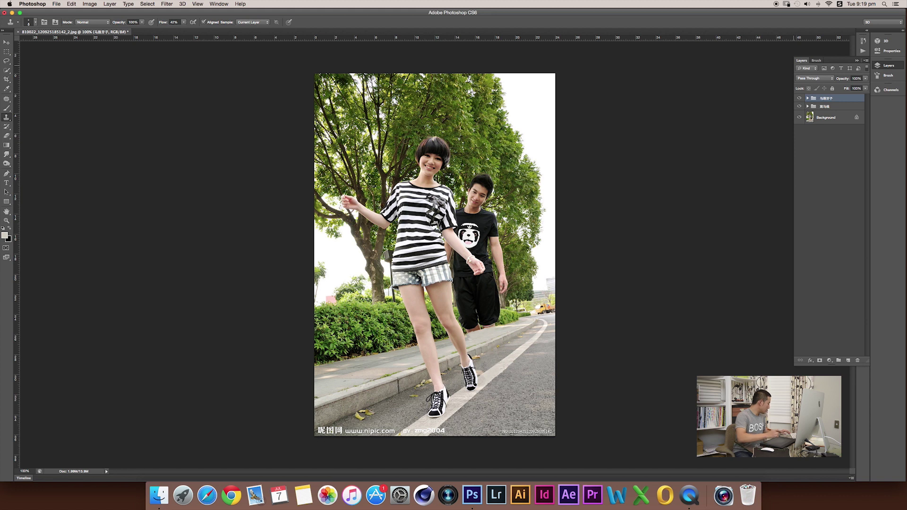
{"action": "key", "text": "ctrl+alt+shift+e"}
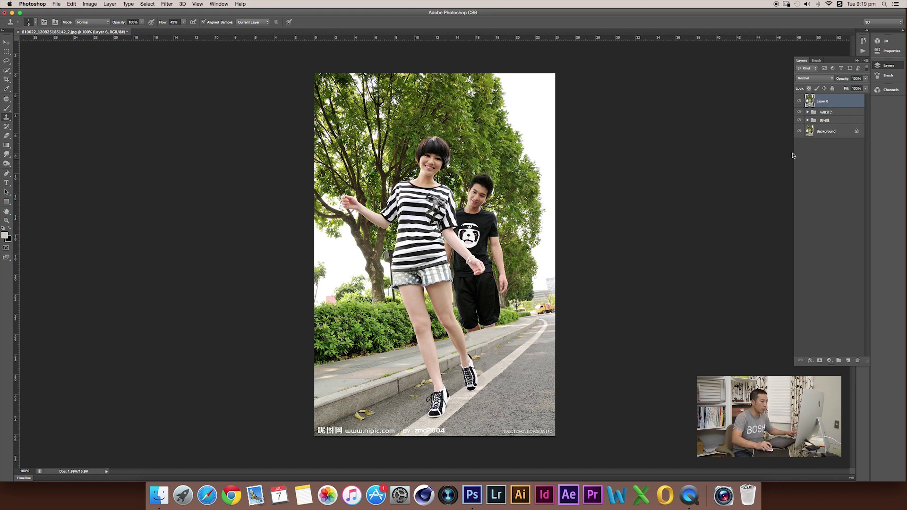
{"action": "key", "text": "ctrl+plus"}
{"action": "key", "text": "ctrl+plus"}
Step: Zoom in and pan to frame the man's knees and the sidewalk behind them for Pen tracing
{"action": "scroll", "coordinate": [696, 363], "scroll_direction": "down", "scroll_amount": 2}
{"action": "scroll", "coordinate": [696, 363], "scroll_direction": "down", "scroll_amount": 2}
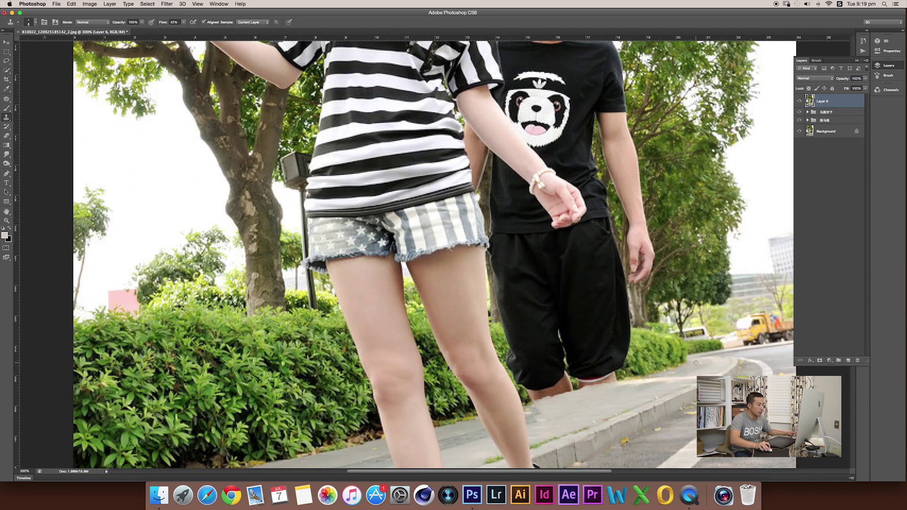
{"action": "scroll", "coordinate": [696, 362], "scroll_direction": "down", "scroll_amount": 2}
{"action": "scroll", "coordinate": [596, 361], "scroll_direction": "up", "scroll_amount": 1}
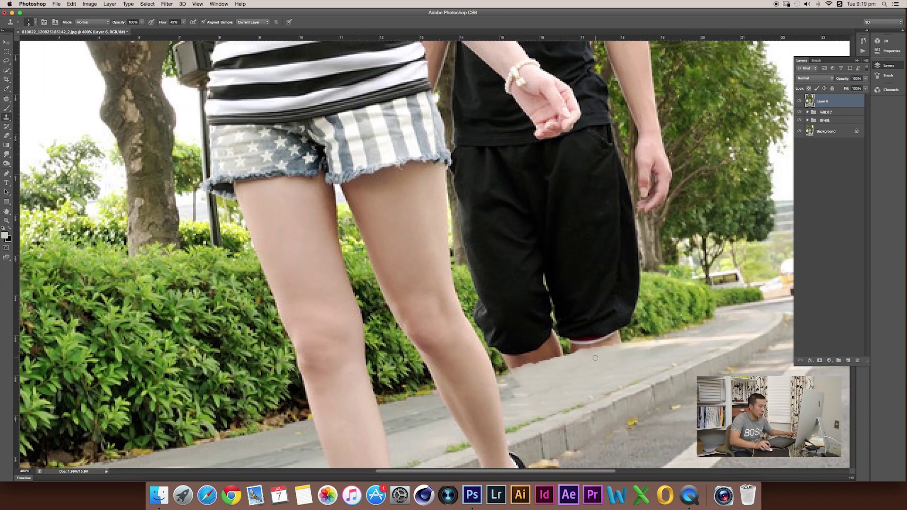
{"action": "scroll", "coordinate": [531, 352], "scroll_direction": "right", "scroll_amount": 2}
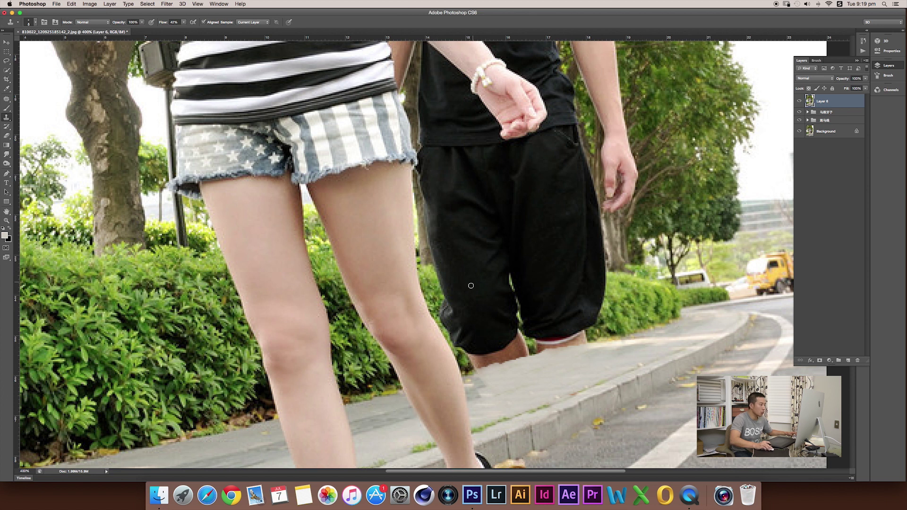
{"action": "key", "text": "super+minus"}
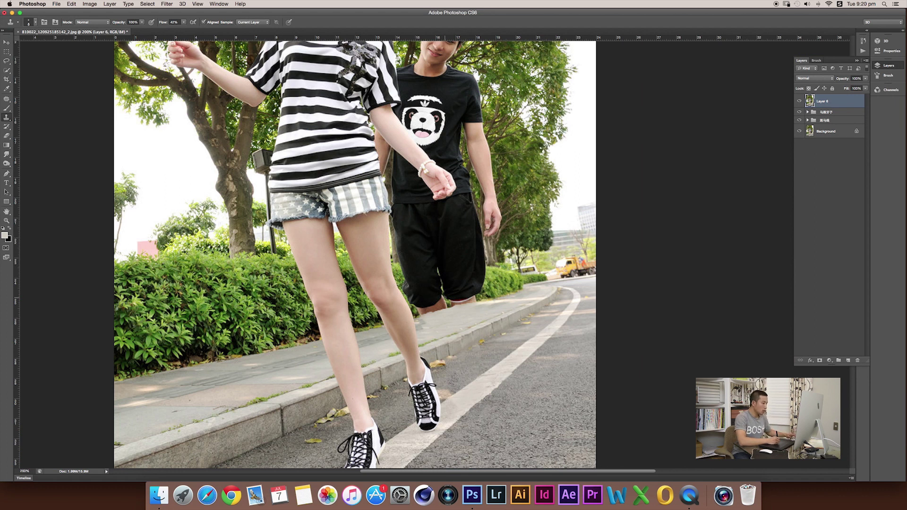
{"action": "key", "text": "super+plus"}
{"action": "key", "text": "super+minus"}
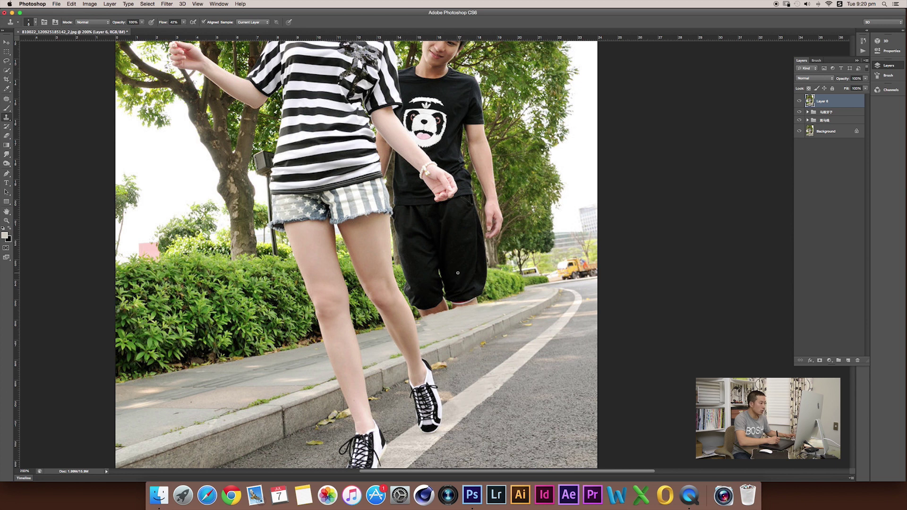
{"action": "key", "text": "super+plus"}
{"action": "left_click_drag", "start_coordinate": [477, 285], "coordinate": [444, 262]}
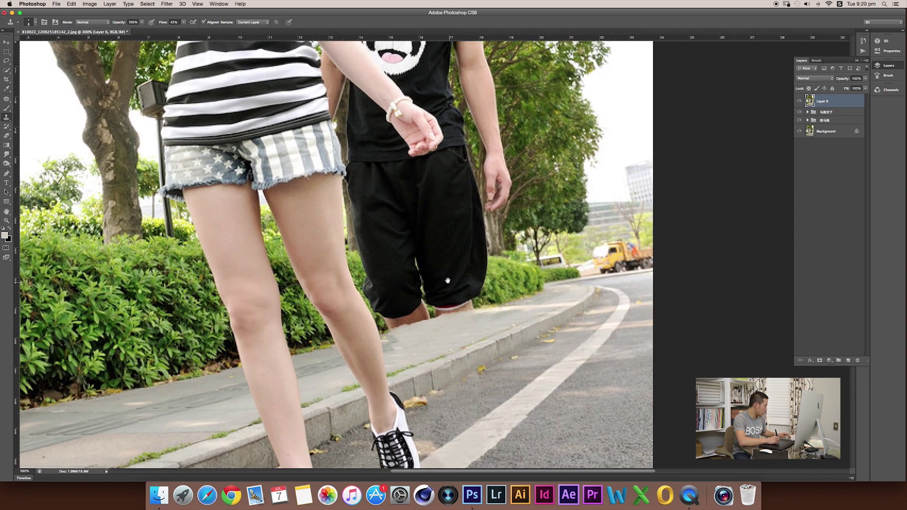
{"action": "key", "text": "p"}
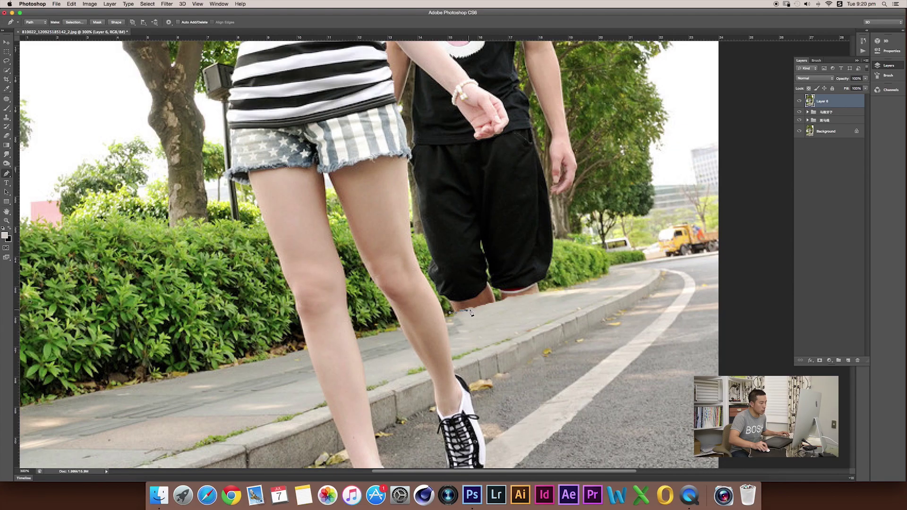
Step: Trace along the man's calf and shorts, then turn the path into a selection with no feather
{"action": "left_click_drag", "start_coordinate": [483, 309], "coordinate": [530, 297]}
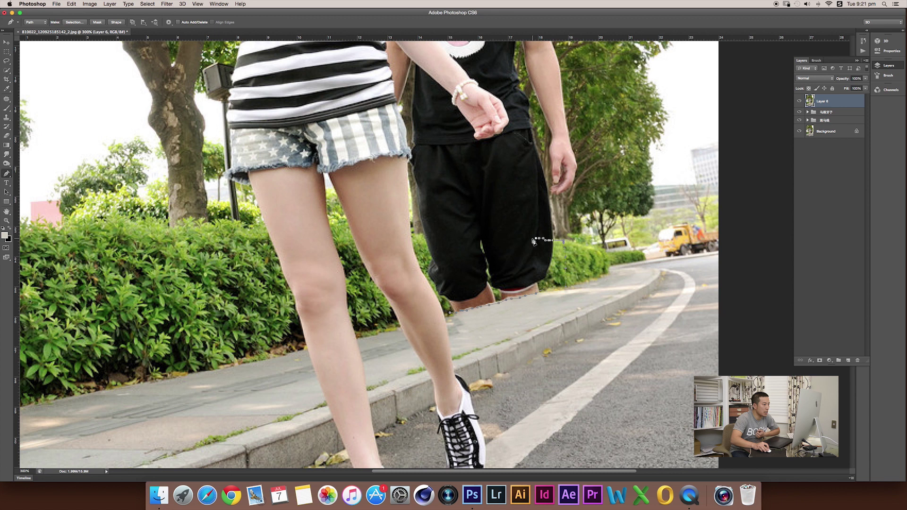
{"action": "left_click_drag", "start_coordinate": [522, 239], "coordinate": [427, 238]}
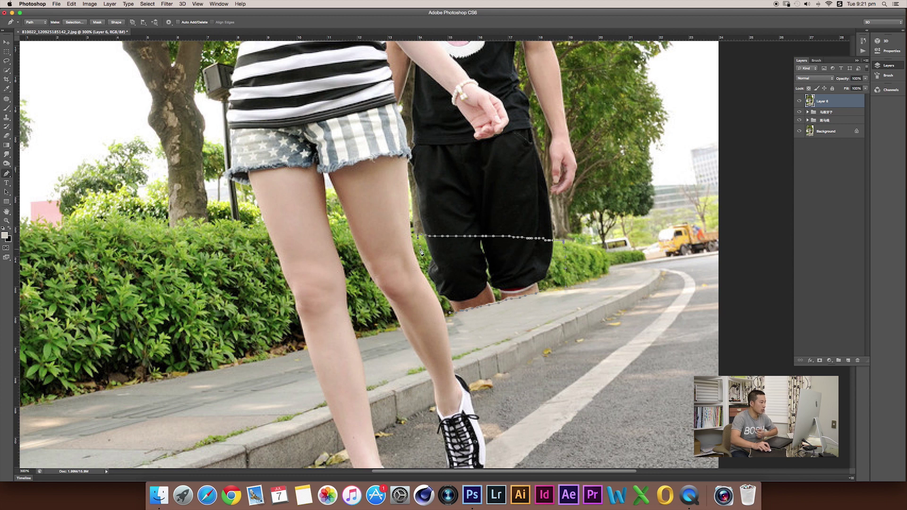
{"action": "scroll", "coordinate": [421, 250], "scroll_direction": "up", "scroll_amount": 1}
{"action": "scroll", "coordinate": [421, 252], "scroll_direction": "up", "scroll_amount": 1}
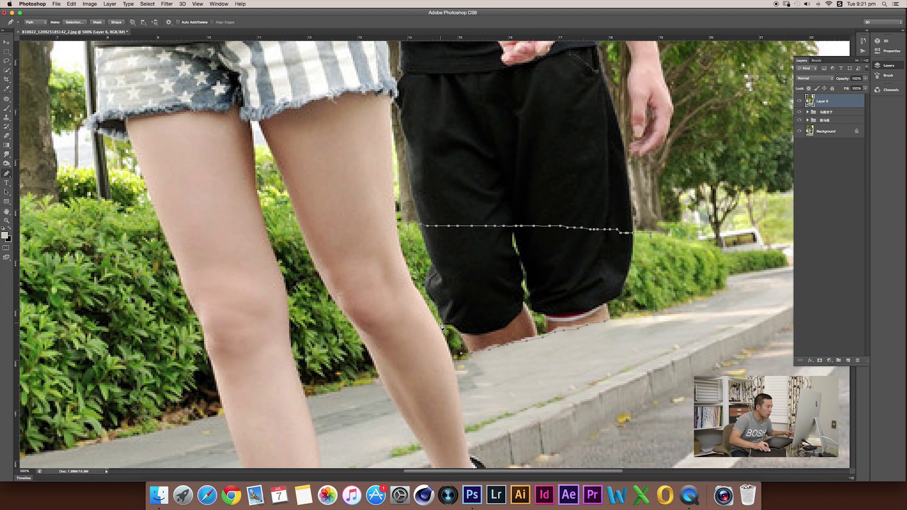
{"action": "right_click", "coordinate": [463, 357]}
{"action": "left_click", "coordinate": [475, 373]}
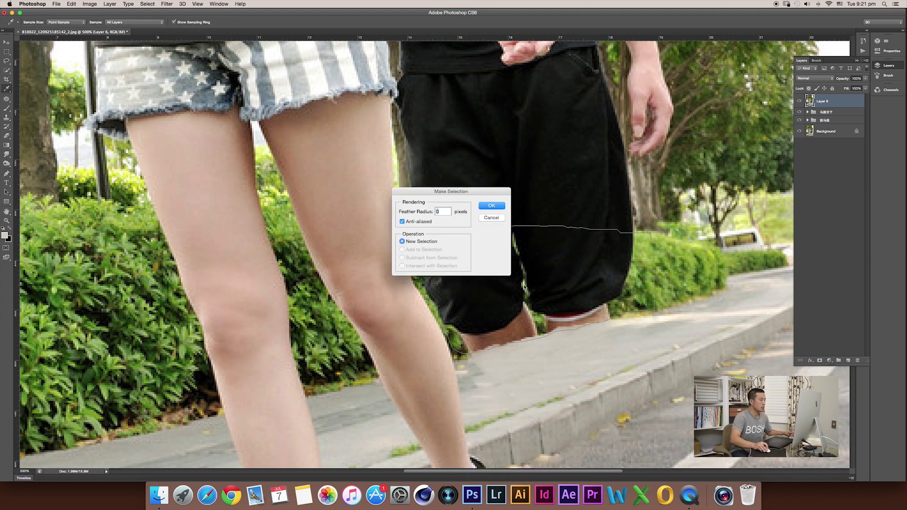
{"action": "left_click", "coordinate": [491, 206]}
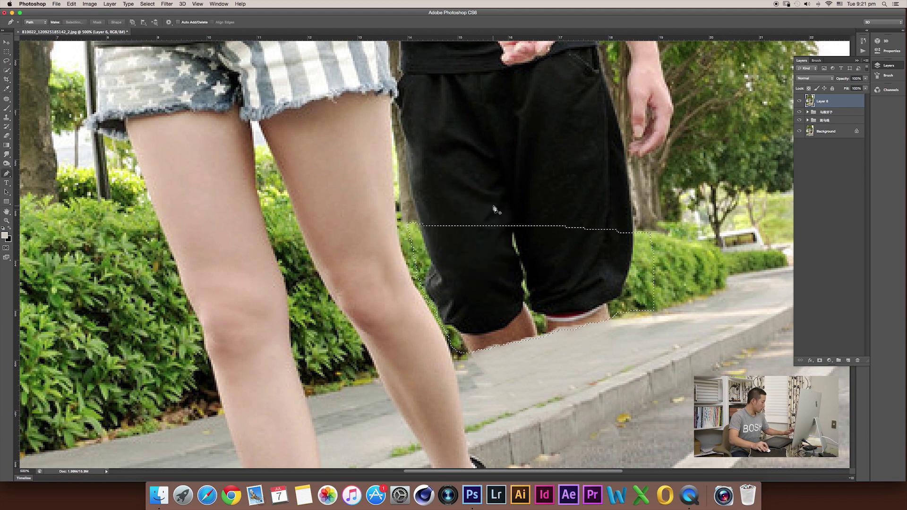
Step: Add a layer mask to Layer 6 from the selection and invert it
{"action": "key", "text": "super+minus"}
{"action": "key", "text": "super+minus"}
{"action": "key", "text": "super+minus"}
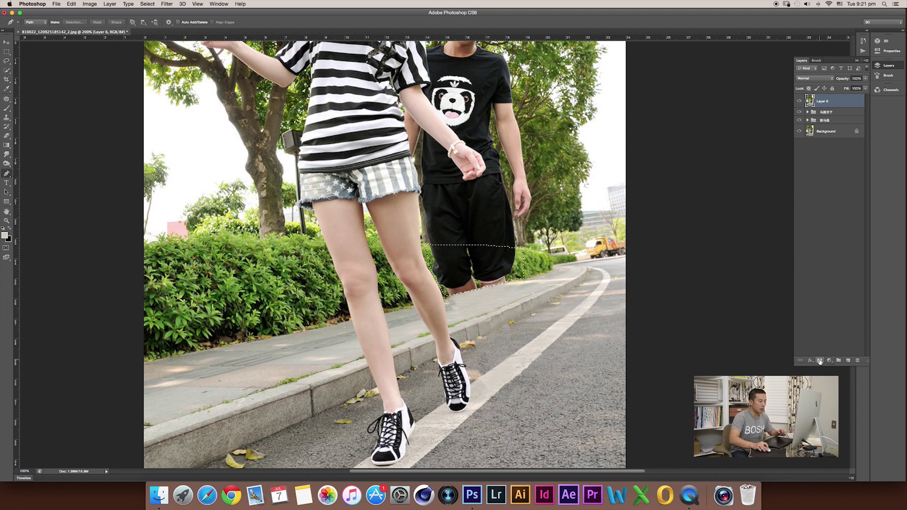
{"action": "left_click", "coordinate": [819, 361]}
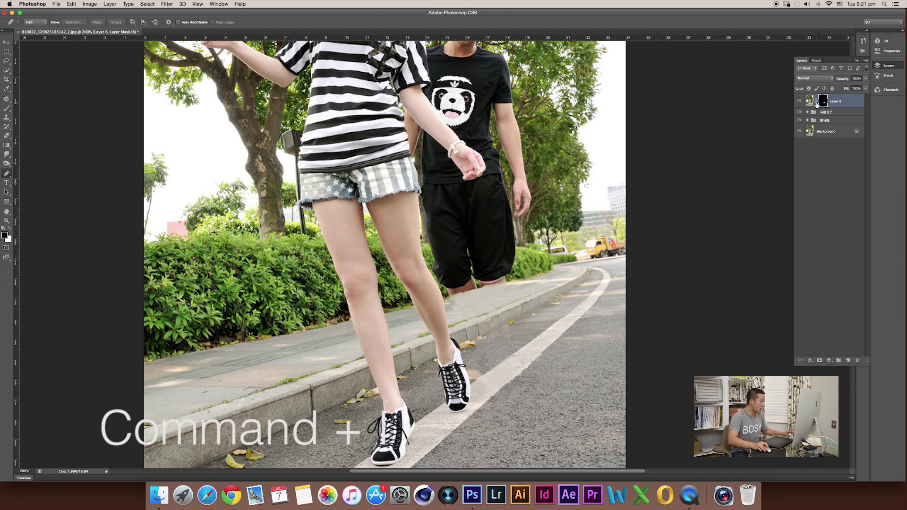
{"action": "key", "text": "super+i"}
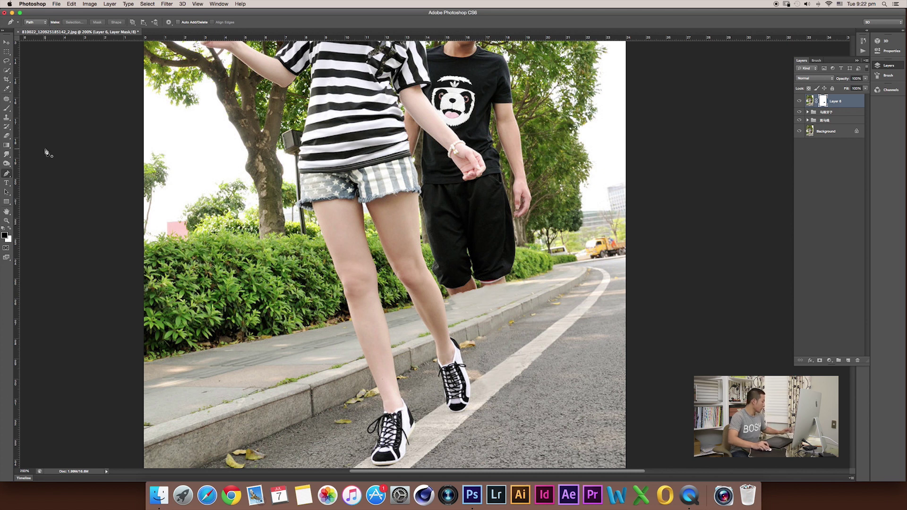
Step: Copy a rectangle of hedge onto Layer 7, move it over the legs, and place it below Layer 6
{"action": "key", "text": "m"}
{"action": "left_click", "coordinate": [7, 52]}
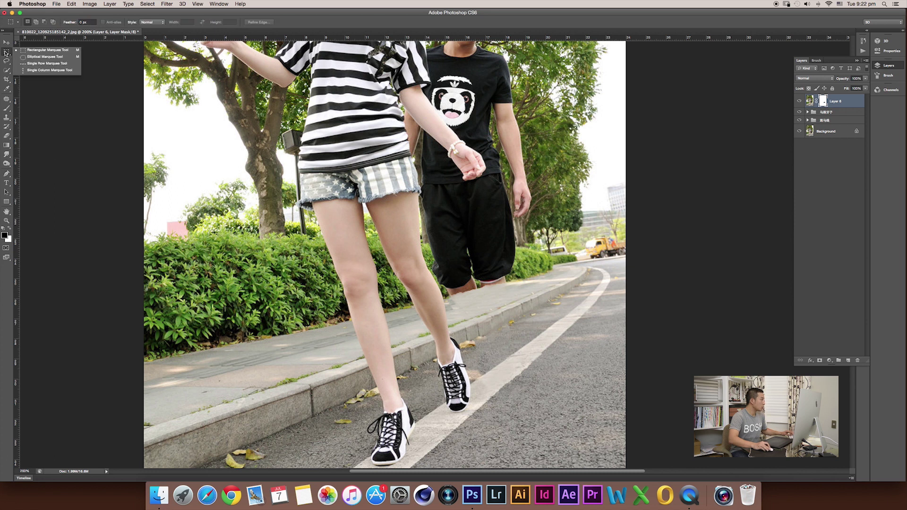
{"action": "left_click", "coordinate": [19, 53]}
{"action": "left_click_drag", "start_coordinate": [162, 233], "coordinate": [283, 348]}
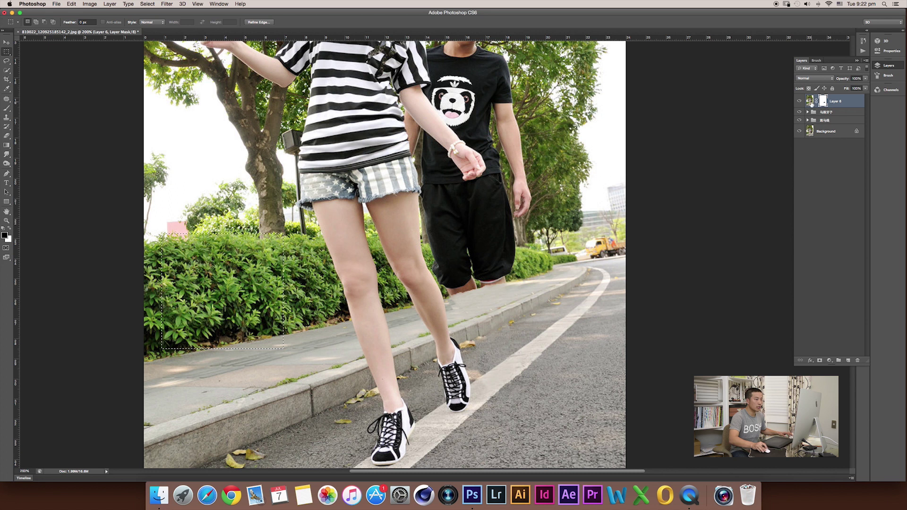
{"action": "key", "text": "super+j"}
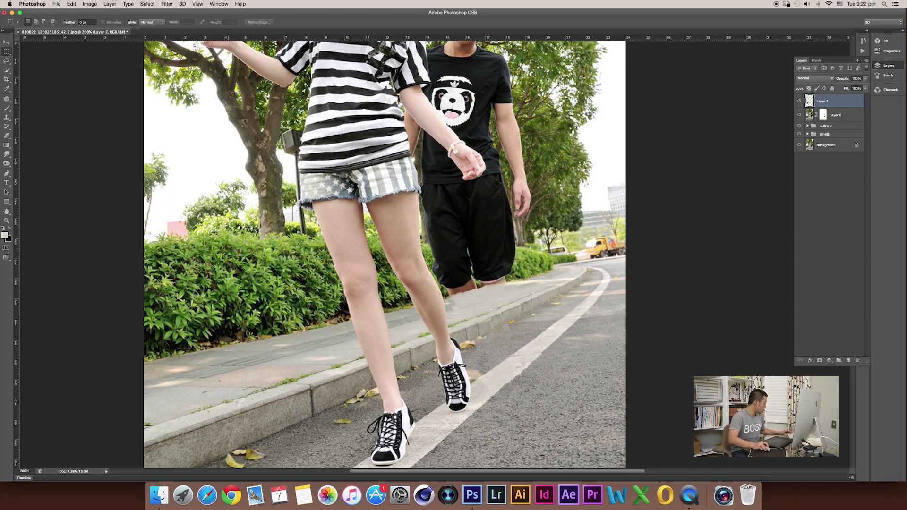
{"action": "key", "text": "v"}
{"action": "left_click_drag", "start_coordinate": [247, 279], "coordinate": [458, 270]}
{"action": "left_click_drag", "start_coordinate": [822, 101], "coordinate": [824, 122]}
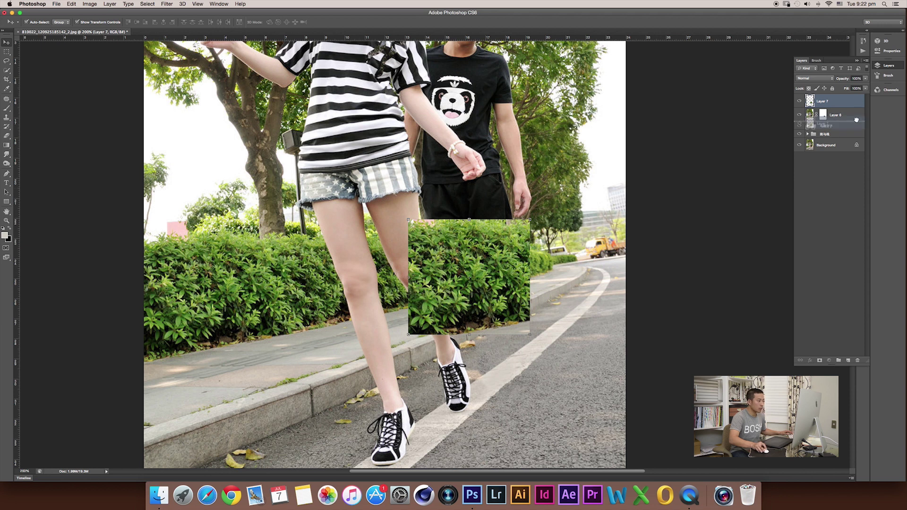
Step: Scale and position the hedge patch to fill the gap under the shorts, then select Layer 6
{"action": "left_click_drag", "start_coordinate": [474, 268], "coordinate": [482, 263]}
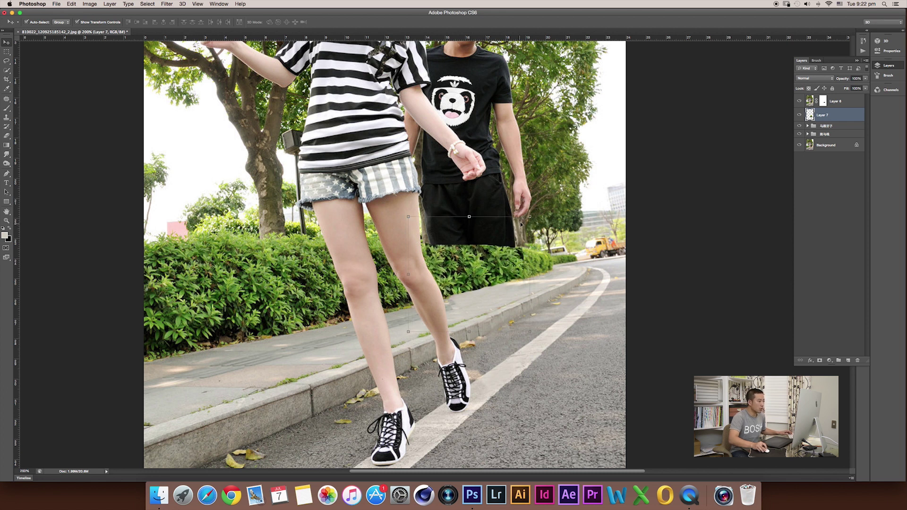
{"action": "left_click_drag", "start_coordinate": [529, 217], "coordinate": [497, 254]}
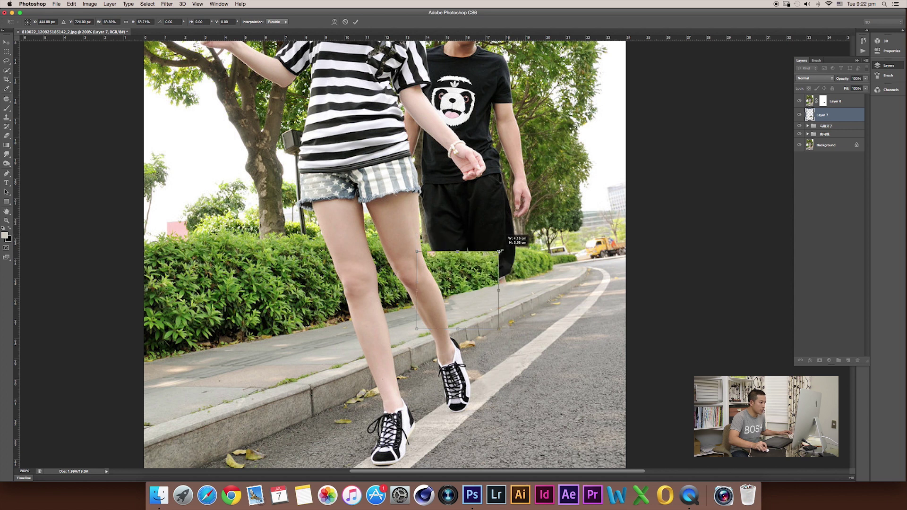
{"action": "key", "text": "Return"}
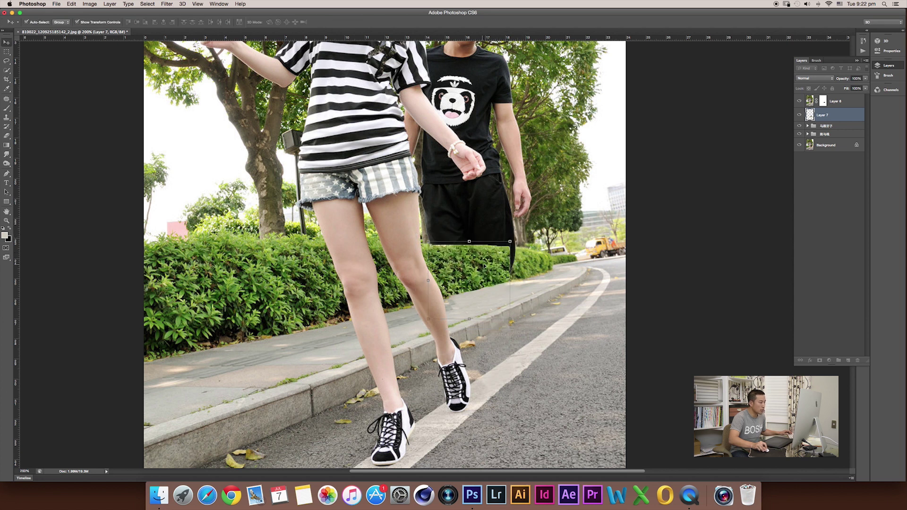
{"action": "left_click_drag", "start_coordinate": [480, 261], "coordinate": [508, 241]}
{"action": "mouse_move", "coordinate": [501, 247]}
{"action": "left_mouse_down"}
{"action": "mouse_move", "coordinate": [526, 234]}
{"action": "mouse_move", "coordinate": [515, 235]}
{"action": "left_mouse_up"}
{"action": "mouse_move", "coordinate": [477, 273]}
{"action": "left_mouse_down"}
{"action": "mouse_move", "coordinate": [486, 238]}
{"action": "mouse_move", "coordinate": [490, 258]}
{"action": "mouse_move", "coordinate": [491, 238]}
{"action": "mouse_move", "coordinate": [521, 223]}
{"action": "mouse_move", "coordinate": [492, 286]}
{"action": "left_mouse_up"}
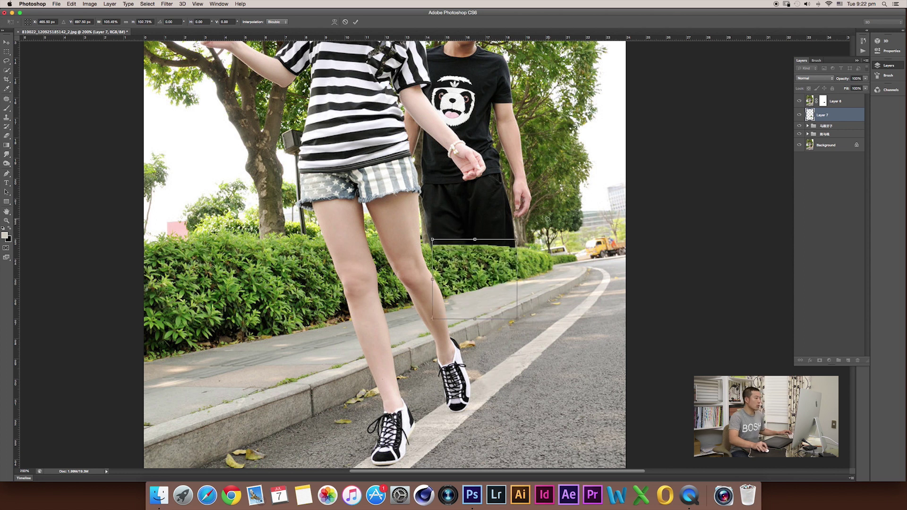
{"action": "key", "text": "Return"}
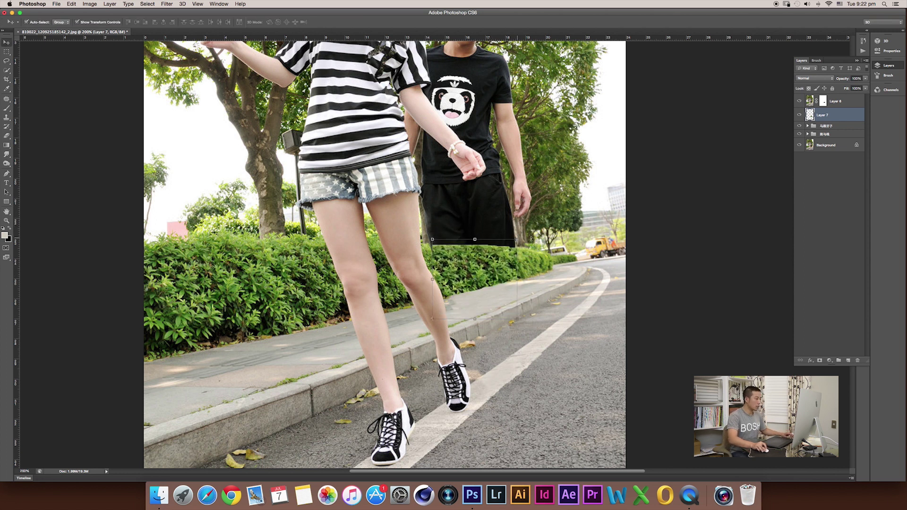
{"action": "left_click", "coordinate": [533, 232]}
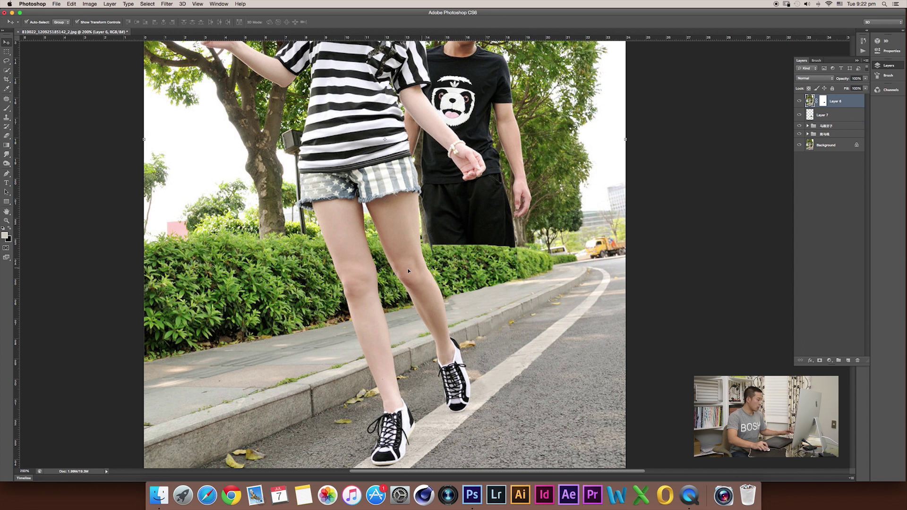
{"action": "key", "text": "super+plus"}
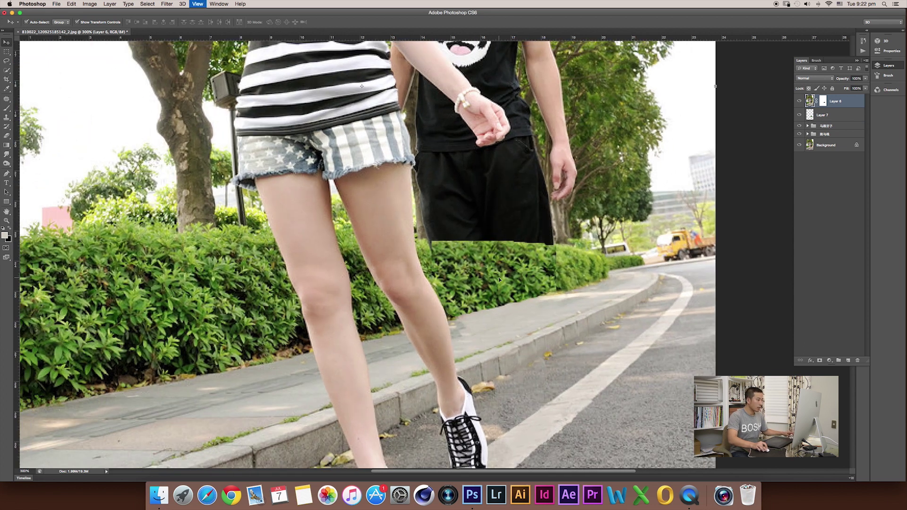
Step: Zoom in on the legs, select hedge Layer 7, and bring up the Filter menu
{"action": "key", "text": "super+minus"}
{"action": "key", "text": "super+minus"}
{"action": "key", "text": "super+1"}
{"action": "key", "text": "super+plus"}
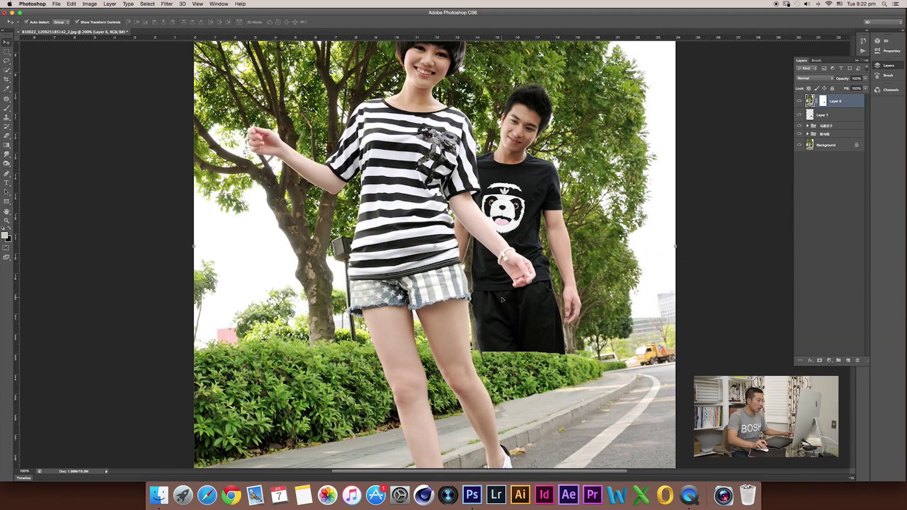
{"action": "scroll", "coordinate": [503, 302], "scroll_direction": "down", "scroll_amount": 2}
{"action": "scroll", "coordinate": [506, 312], "scroll_direction": "down", "scroll_amount": 2}
{"action": "key", "text": "super+plus"}
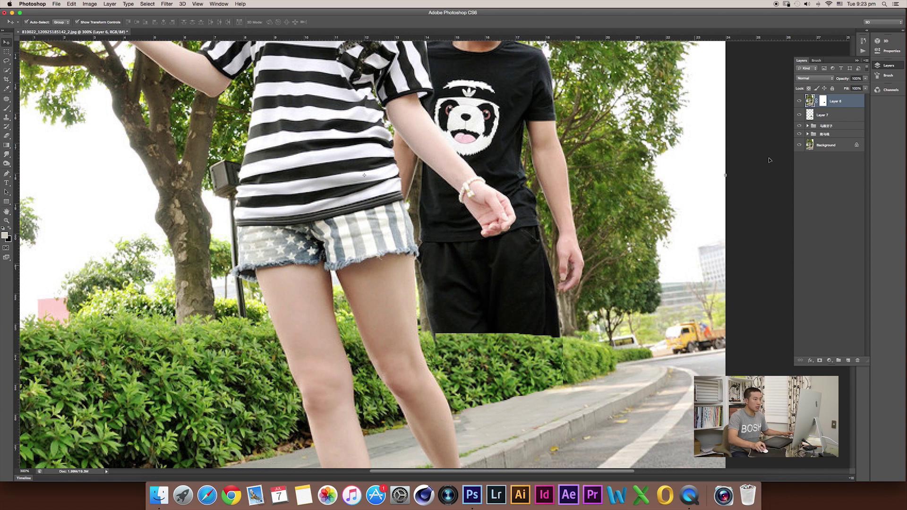
{"action": "left_click", "coordinate": [832, 116]}
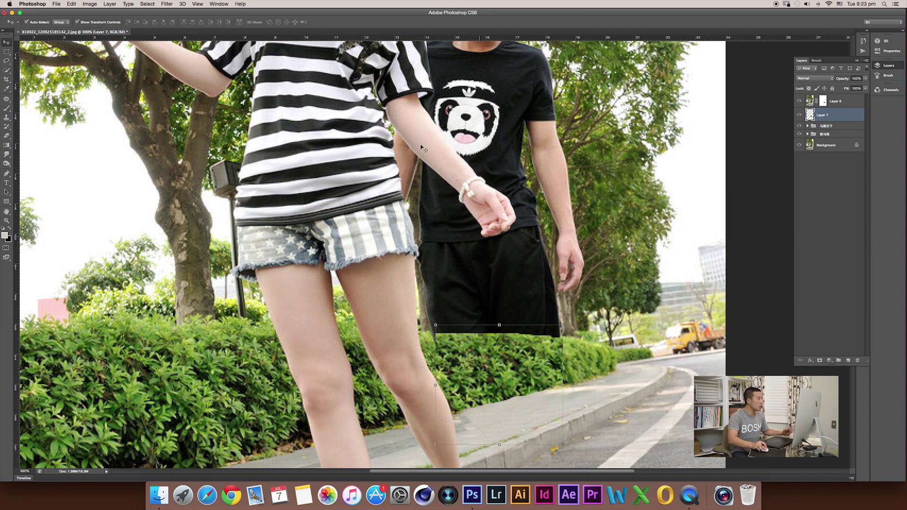
{"action": "left_click", "coordinate": [168, 3]}
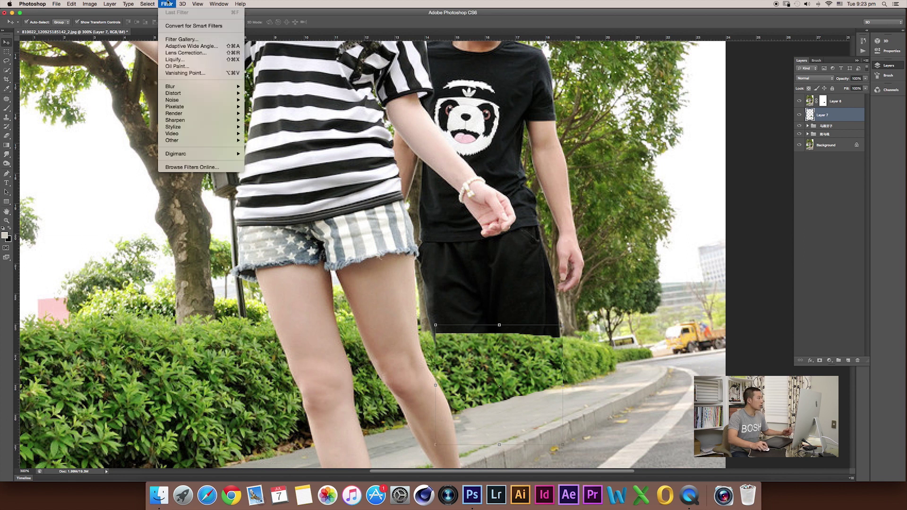
{"action": "mouse_move", "coordinate": [174, 87]}
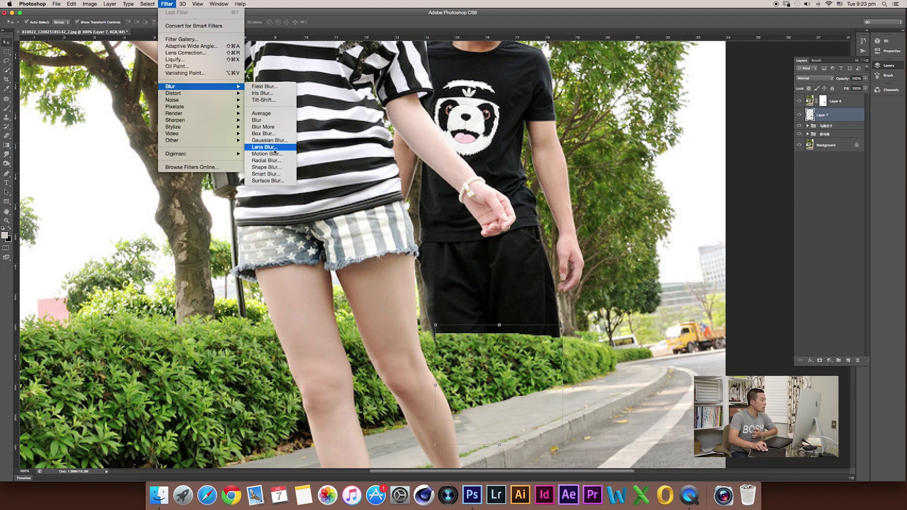
Step: Apply a Lens Blur with radius 3 to the hedge patch
{"action": "left_click", "coordinate": [275, 151]}
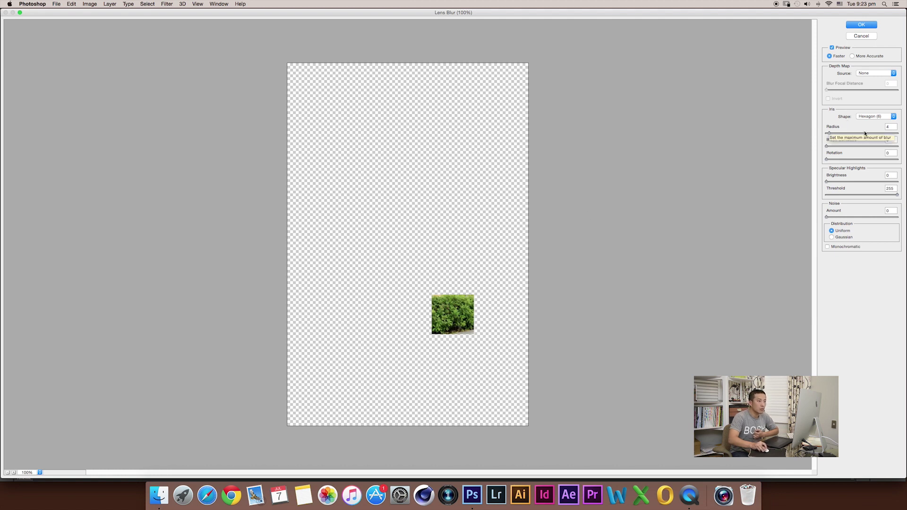
{"action": "left_click", "coordinate": [830, 134]}
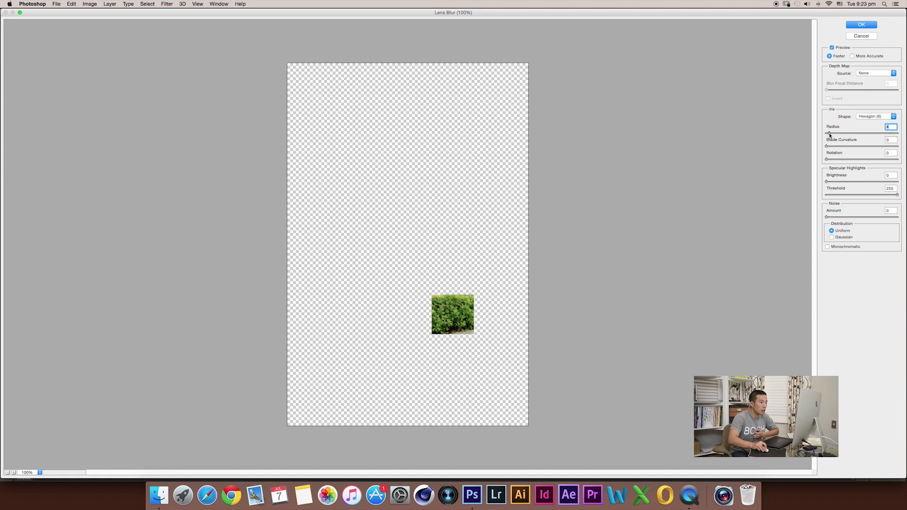
{"action": "key", "text": "Down"}
{"action": "left_click", "coordinate": [861, 24]}
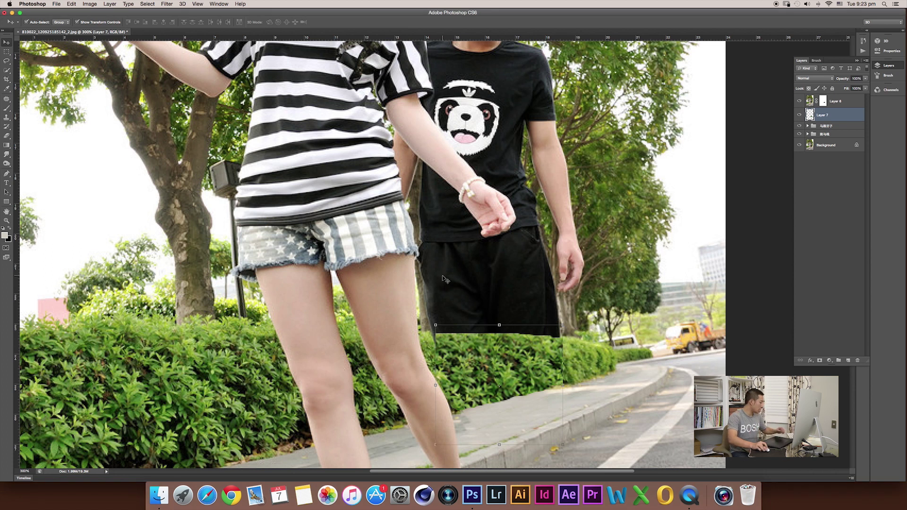
Step: Select Layer 6's mask and stamp all visible layers into a new Layer 8
{"action": "key", "text": "super+minus"}
{"action": "key", "text": "super+minus"}
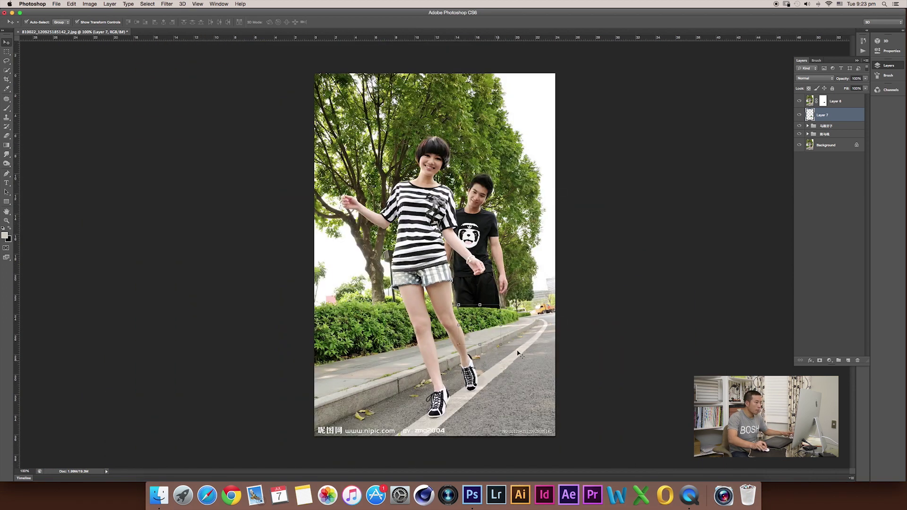
{"action": "left_click", "coordinate": [814, 105]}
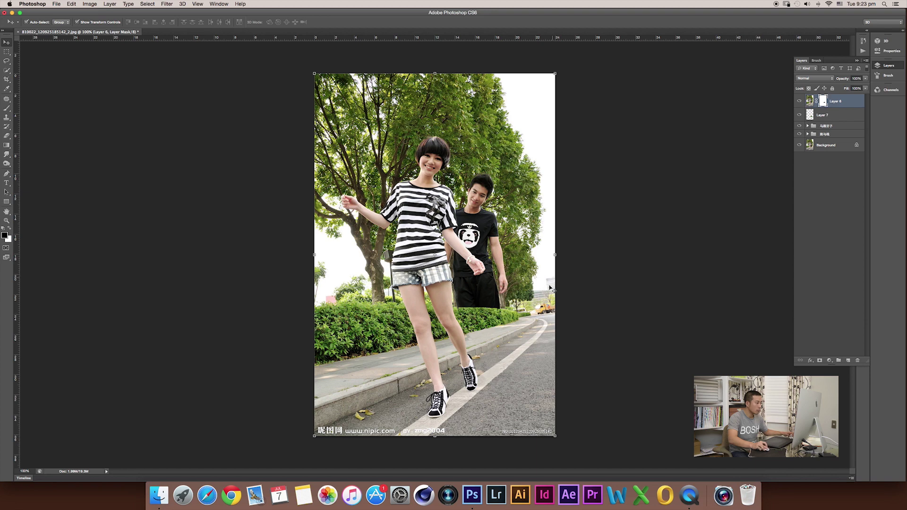
{"action": "key", "text": "super+plus"}
{"action": "key", "text": "super+plus"}
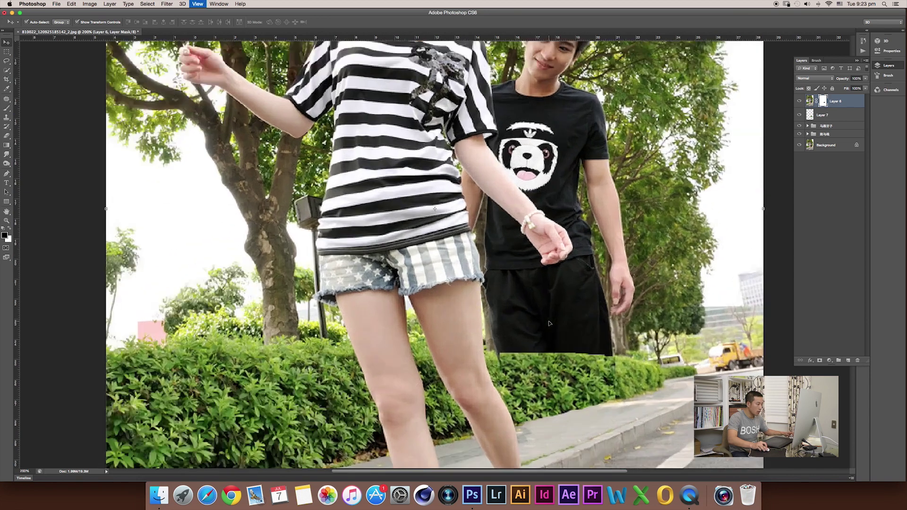
{"action": "key", "text": "super+plus"}
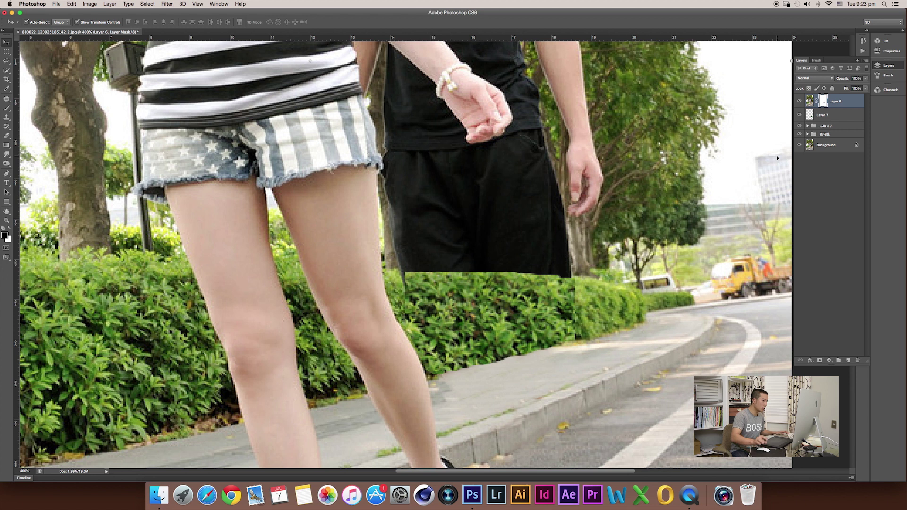
{"action": "key", "text": "ctrl+alt+shift+e"}
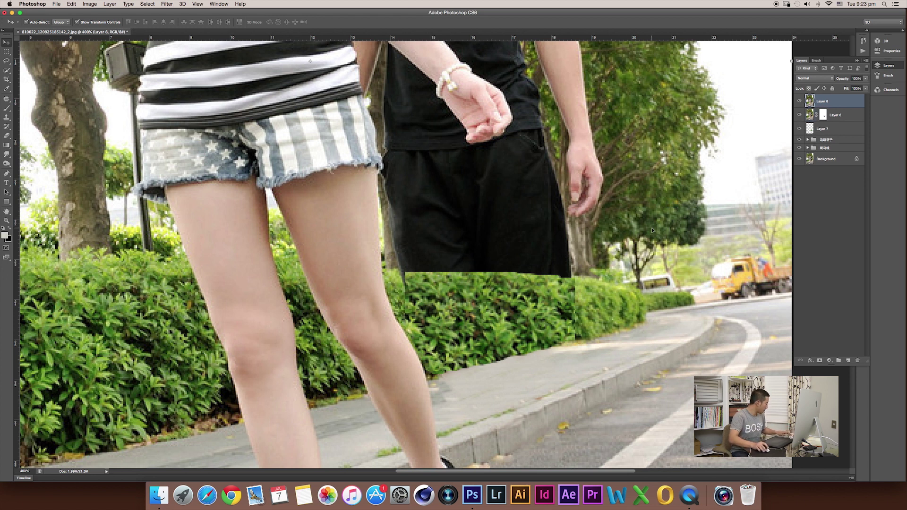
Step: Clone hedge texture over the hedge's bottom edge and the shorts' lower-left and lower-right corners
{"action": "key", "text": "s"}
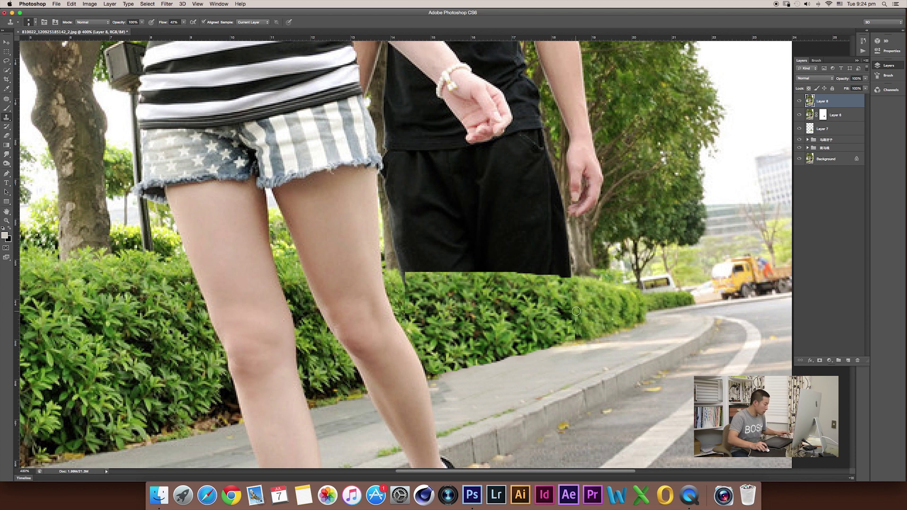
{"action": "left_click", "coordinate": [575, 342], "text": "alt"}
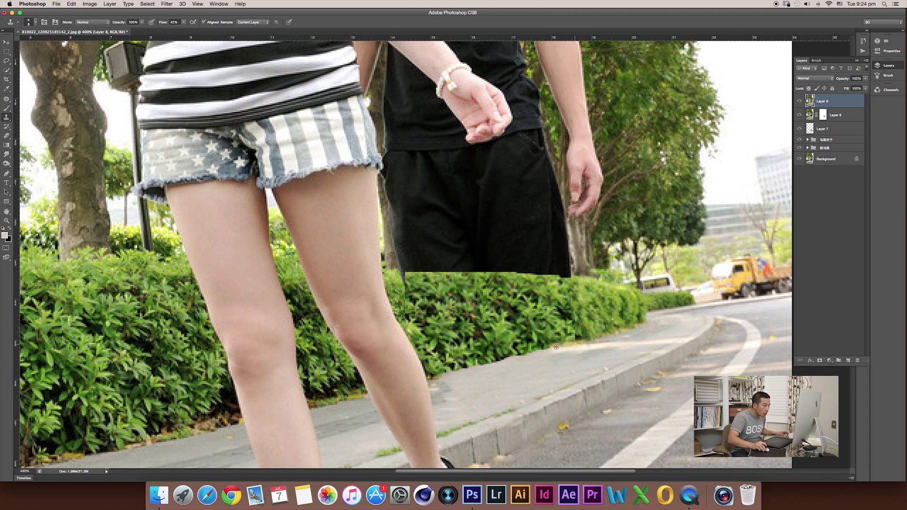
{"action": "left_click_drag", "start_coordinate": [559, 346], "coordinate": [512, 363]}
{"action": "left_click_drag", "start_coordinate": [529, 350], "coordinate": [517, 352]}
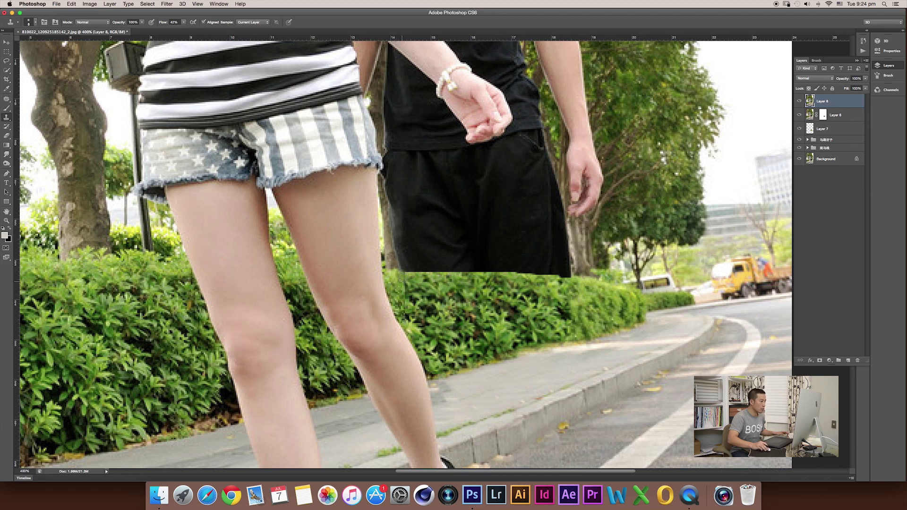
{"action": "left_click", "coordinate": [408, 274]}
{"action": "left_click_drag", "start_coordinate": [576, 282], "coordinate": [562, 278]}
Step: Zoom out to check the whole photo, then zoom back in close on the man's shorts
{"action": "scroll", "coordinate": [562, 292], "scroll_direction": "down", "scroll_amount": 3}
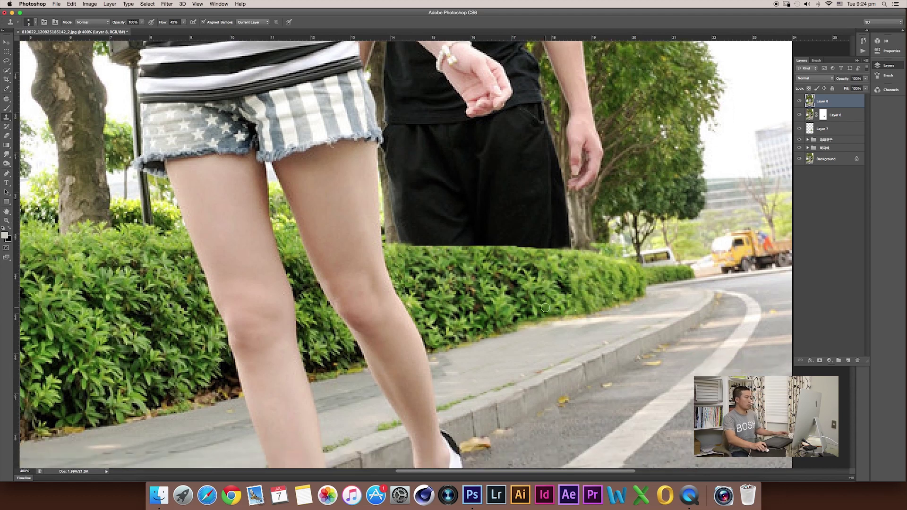
{"action": "scroll", "coordinate": [543, 307], "scroll_direction": "up", "scroll_amount": 3}
{"action": "key", "text": "super+1"}
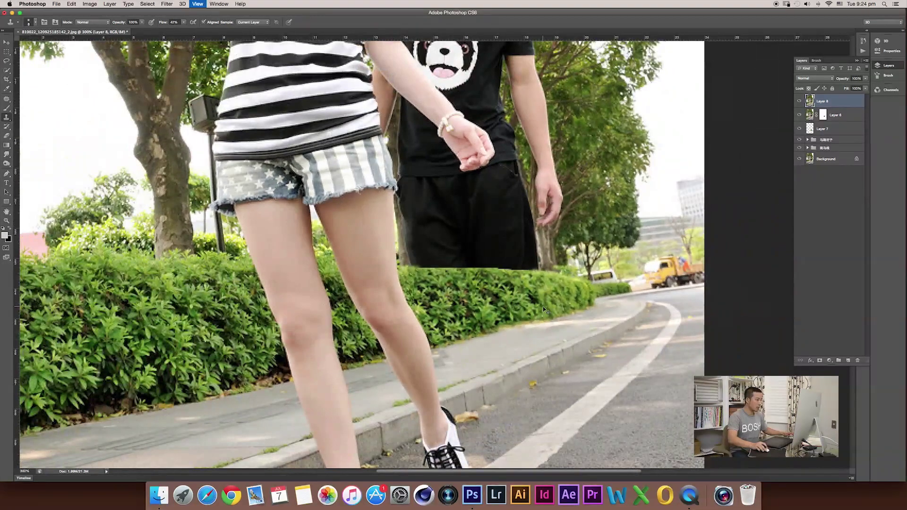
{"action": "key", "text": "super+minus"}
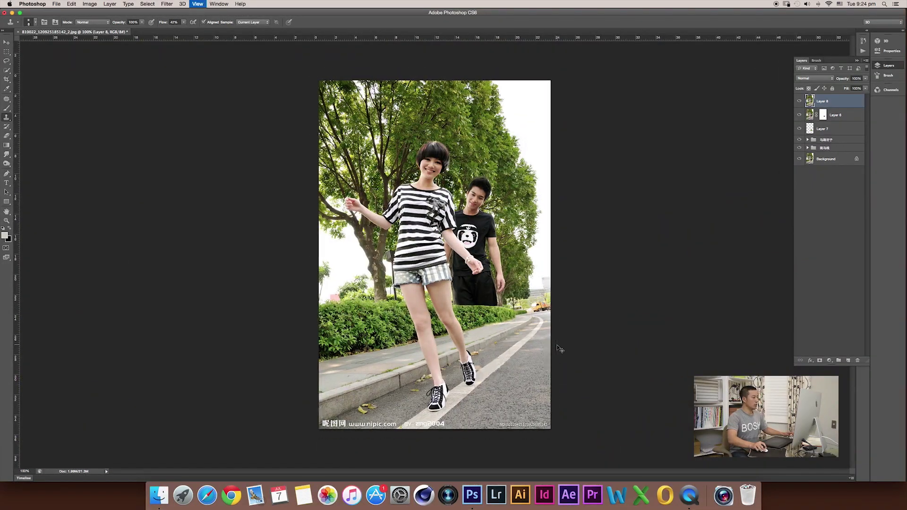
{"action": "key", "text": "super+plus"}
{"action": "key", "text": "super+plus"}
{"action": "key", "text": "super+plus"}
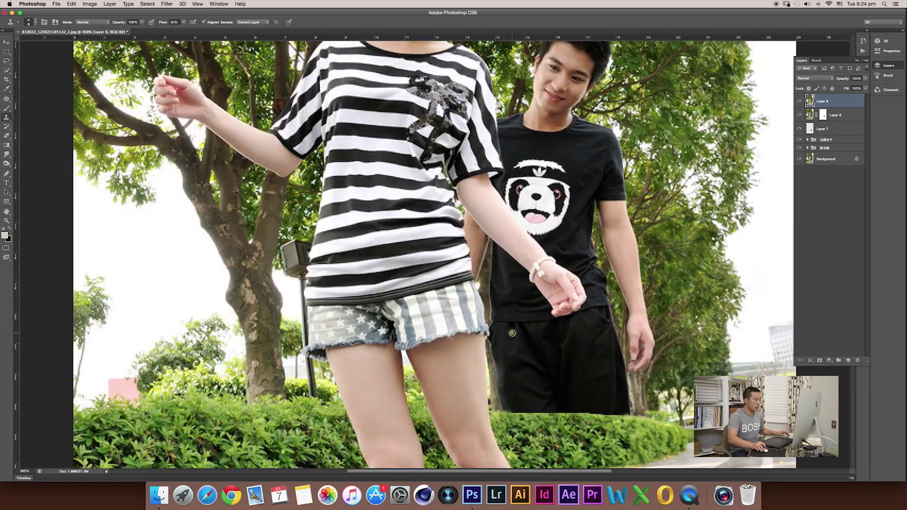
{"action": "scroll", "coordinate": [513, 336], "scroll_direction": "right", "scroll_amount": 5}
{"action": "scroll", "coordinate": [514, 336], "scroll_direction": "down", "scroll_amount": 3}
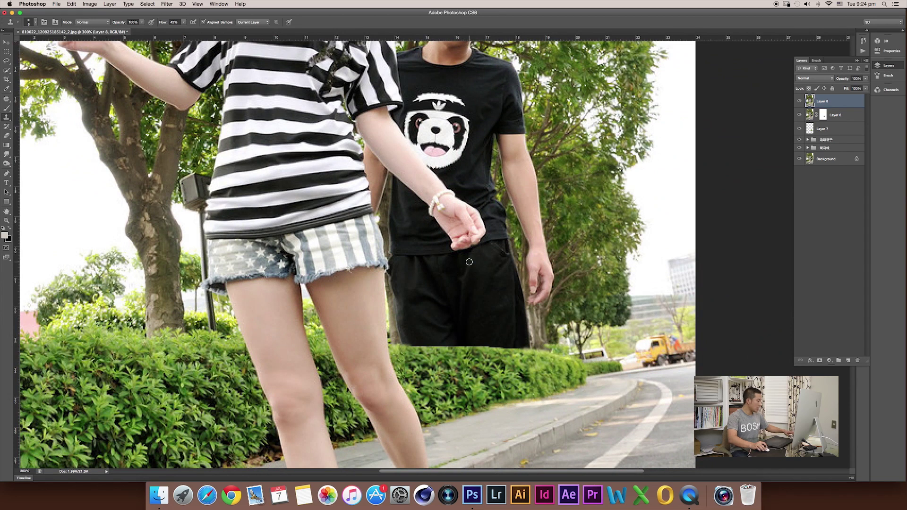
{"action": "key", "text": "super+plus"}
{"action": "mouse_move", "coordinate": [511, 329]}
{"action": "left_mouse_down"}
{"action": "mouse_move", "coordinate": [521, 330]}
{"action": "mouse_move", "coordinate": [503, 324]}
{"action": "left_mouse_up"}
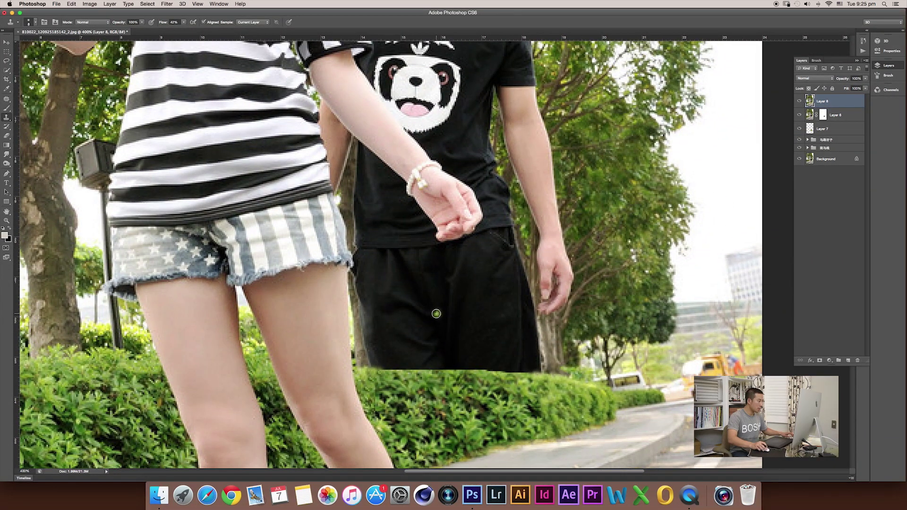
Step: Start a pen path at the shorts' lower-left corner, across the bottom and up his right side
{"action": "key", "text": "p"}
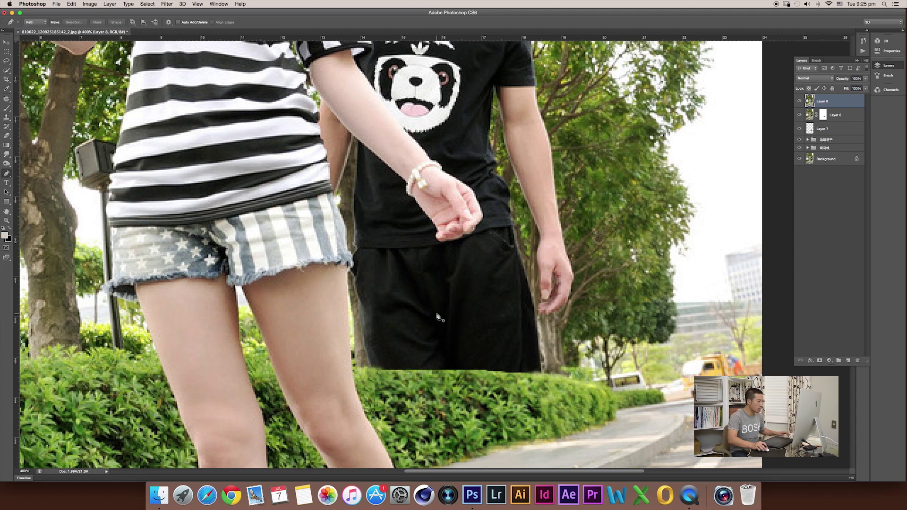
{"action": "left_click_drag", "start_coordinate": [427, 335], "coordinate": [441, 291]}
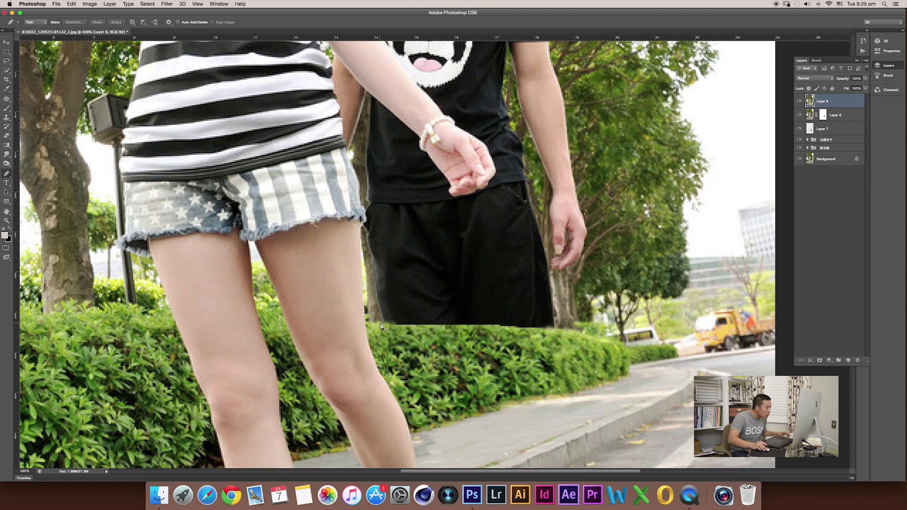
{"action": "left_click", "coordinate": [379, 326]}
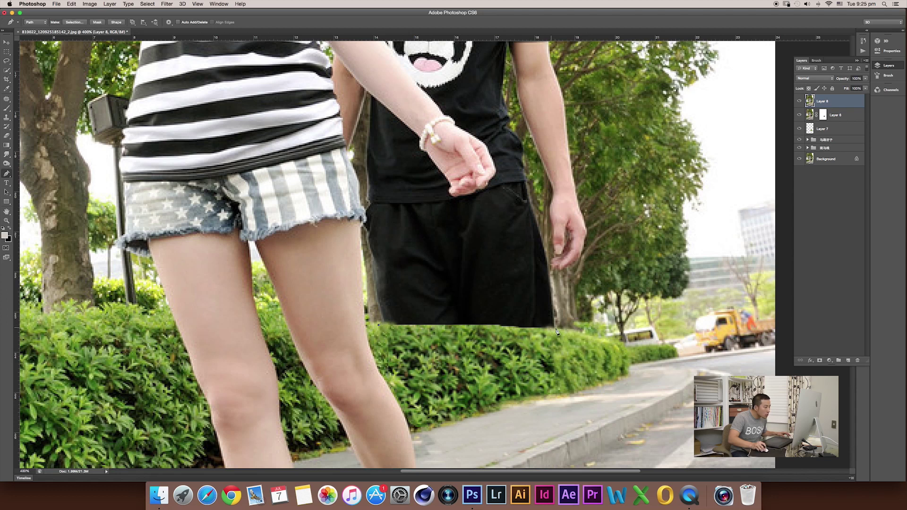
{"action": "left_click", "coordinate": [556, 327]}
{"action": "left_click", "coordinate": [575, 279]}
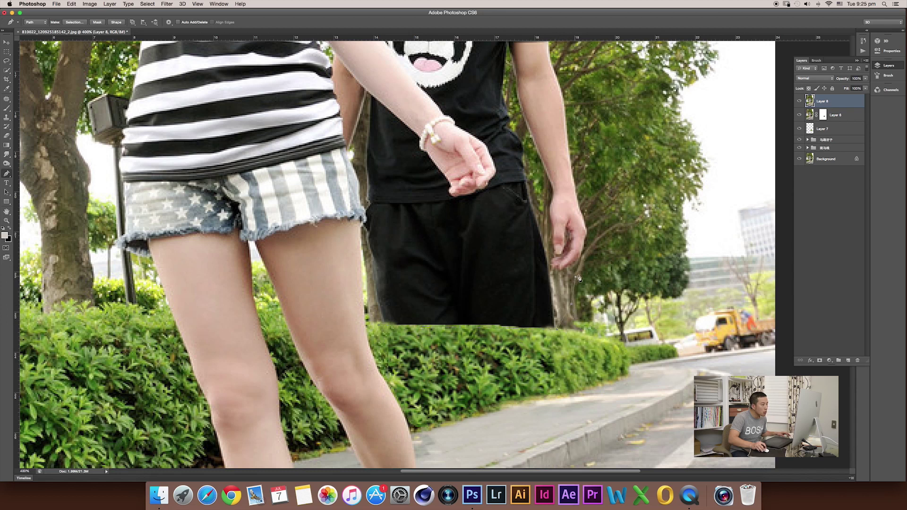
{"action": "left_click", "coordinate": [593, 241]}
Step: Continue the path up the tree edge and left along the waistband, zooming in on it
{"action": "left_click", "coordinate": [593, 180]}
{"action": "left_click", "coordinate": [583, 157]}
{"action": "left_click", "coordinate": [573, 156]}
{"action": "left_click", "coordinate": [531, 172]}
{"action": "left_click", "coordinate": [505, 190]}
{"action": "left_click", "coordinate": [461, 208]}
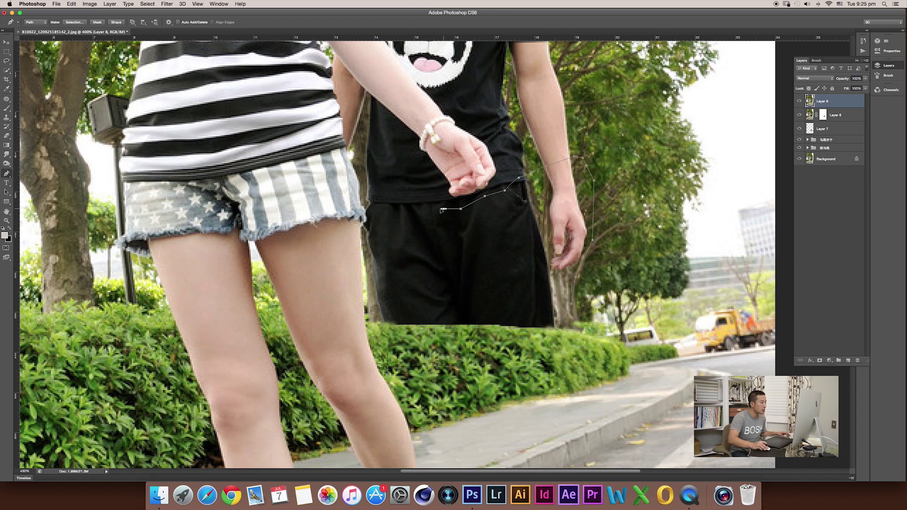
{"action": "left_click_drag", "start_coordinate": [429, 190], "coordinate": [448, 305]}
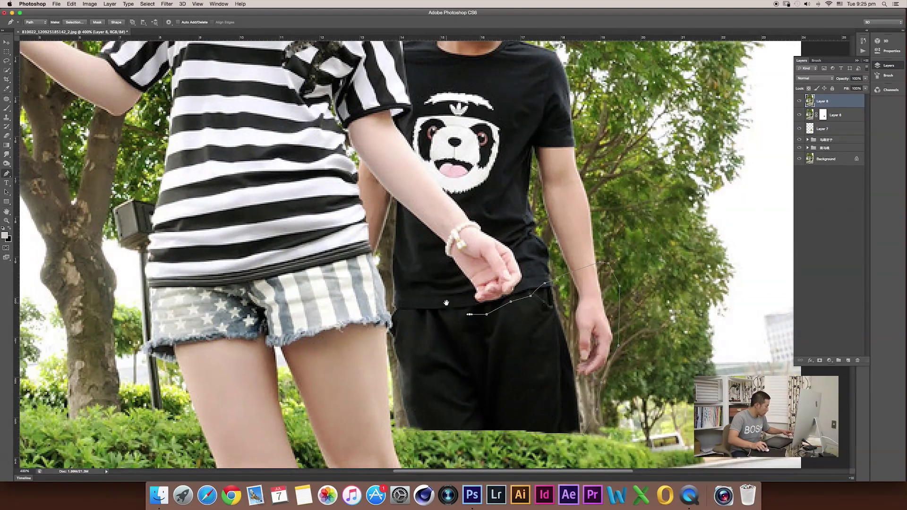
{"action": "key", "text": "super+plus"}
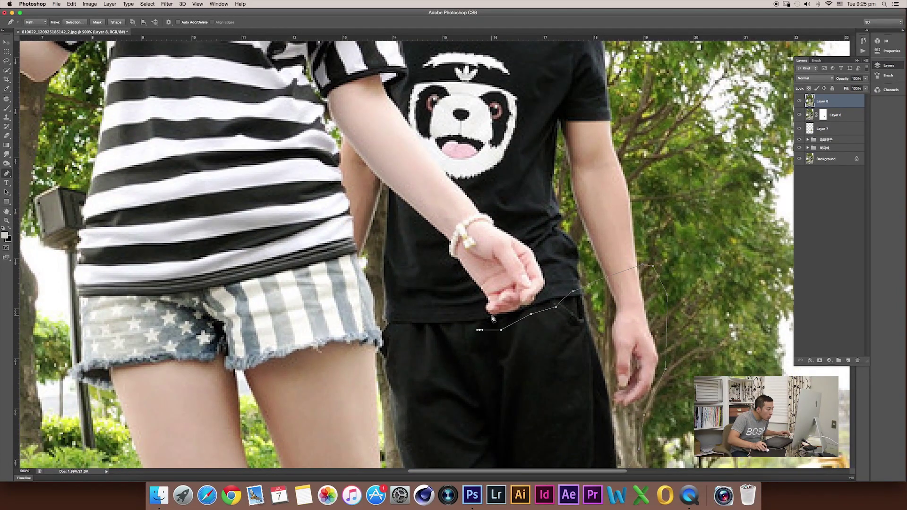
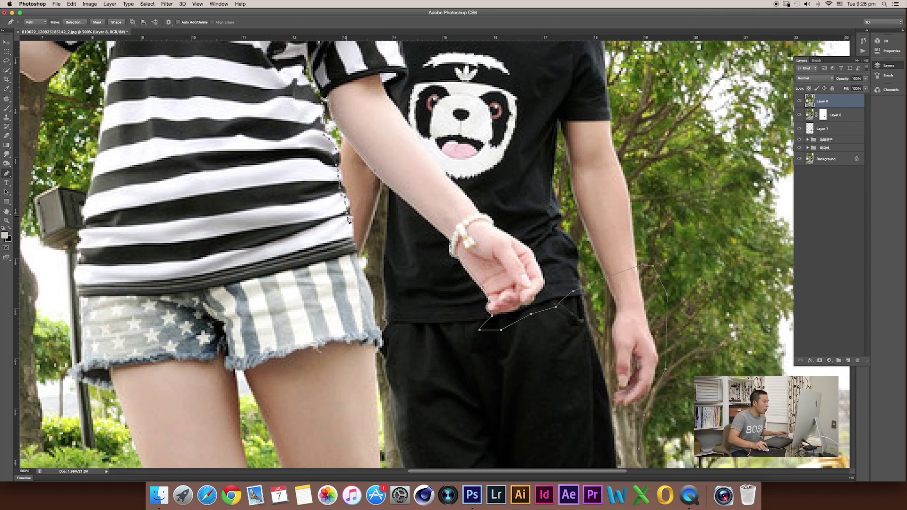
Step: Convert the path around the man's shorts into a 1 px feathered selection, then zoom out to 200%
{"action": "scroll", "coordinate": [351, 227], "scroll_direction": "up", "scroll_amount": 1}
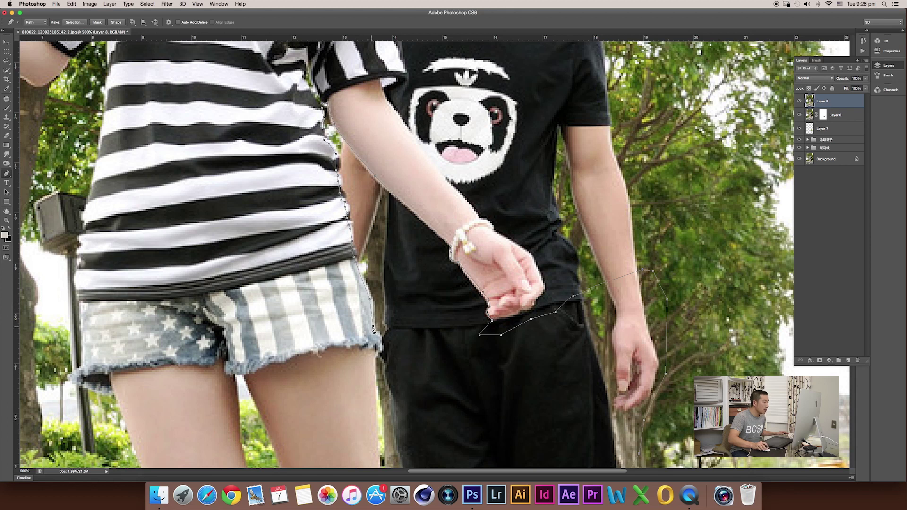
{"action": "scroll", "coordinate": [374, 336], "scroll_direction": "down", "scroll_amount": 4}
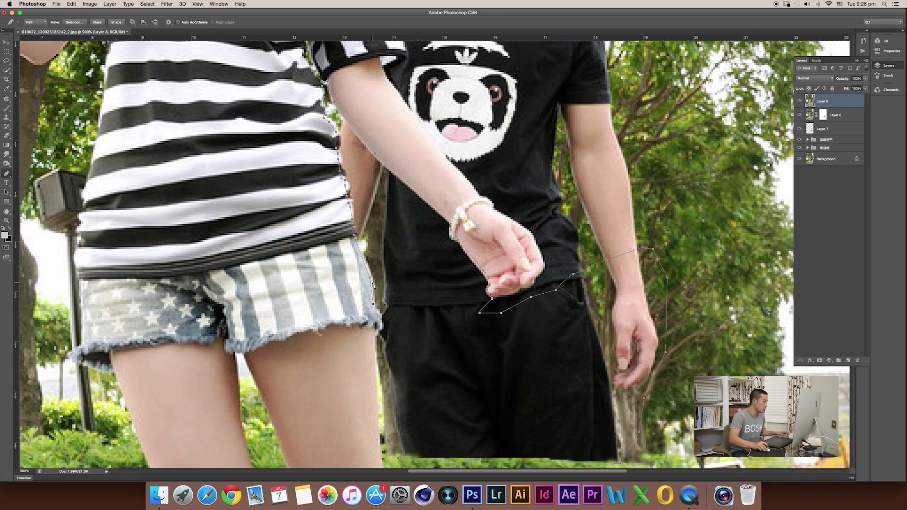
{"action": "left_click_drag", "start_coordinate": [314, 304], "coordinate": [314, 247]}
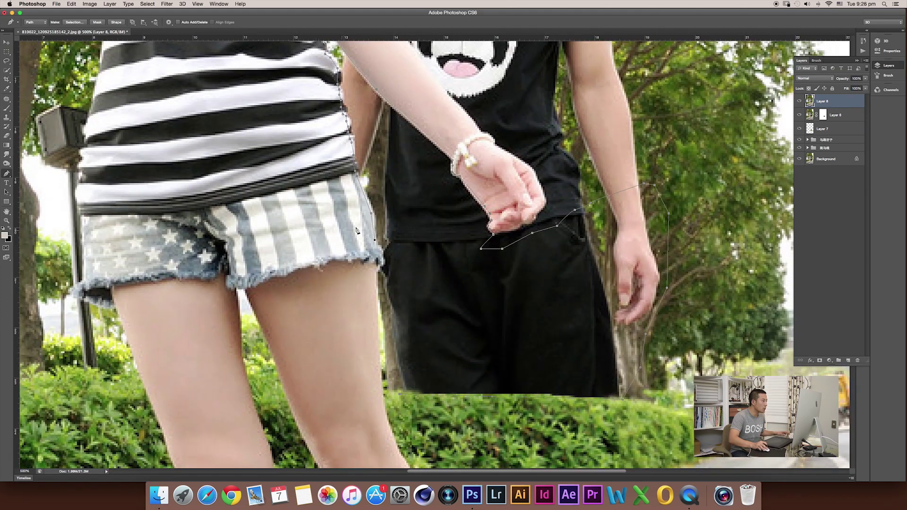
{"action": "scroll", "coordinate": [364, 232], "scroll_direction": "up", "scroll_amount": 3}
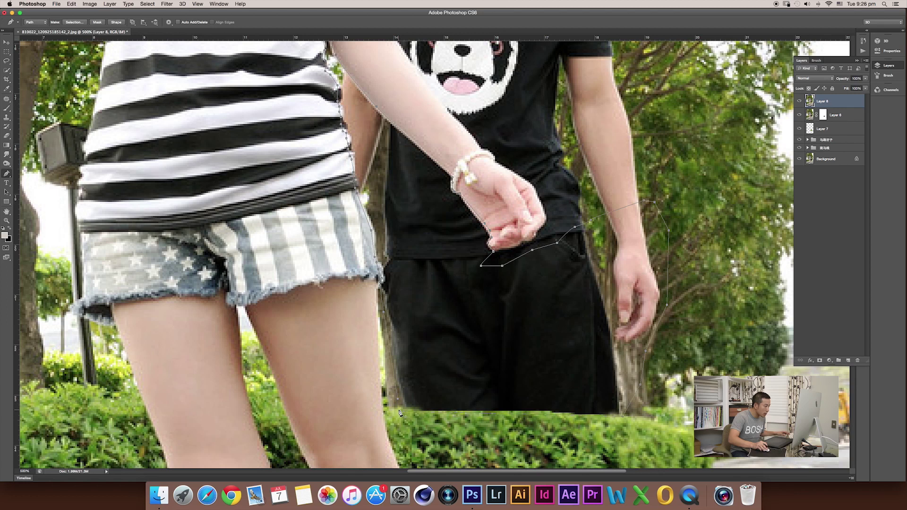
{"action": "right_click", "coordinate": [419, 398]}
{"action": "left_click", "coordinate": [449, 387]}
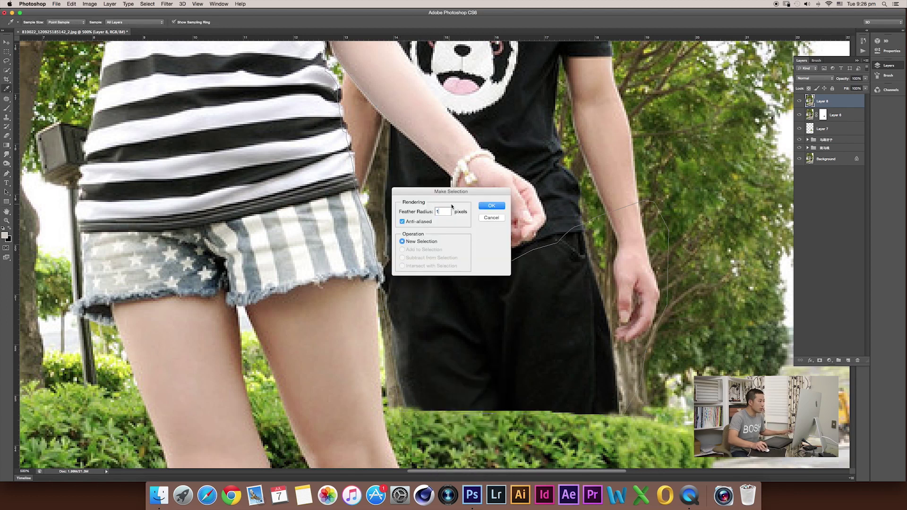
{"action": "left_click", "coordinate": [492, 206]}
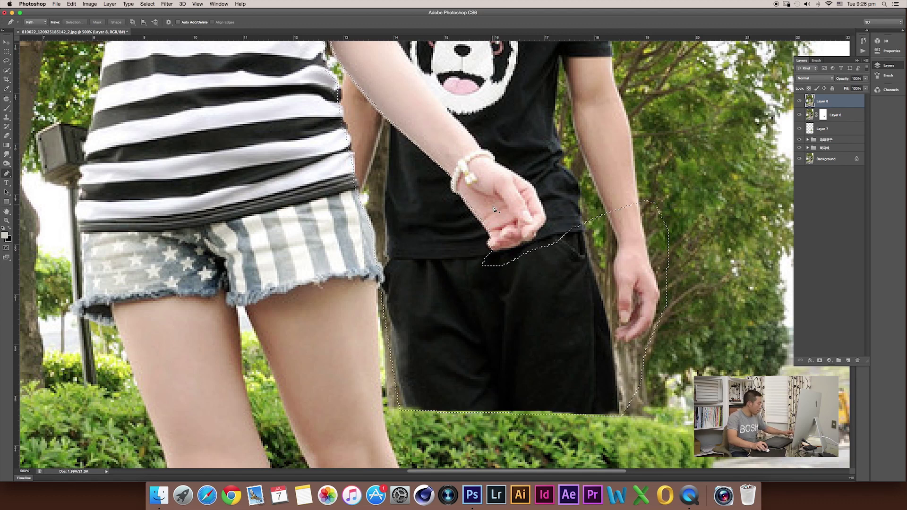
{"action": "key", "text": "super+minus"}
{"action": "key", "text": "super+minus"}
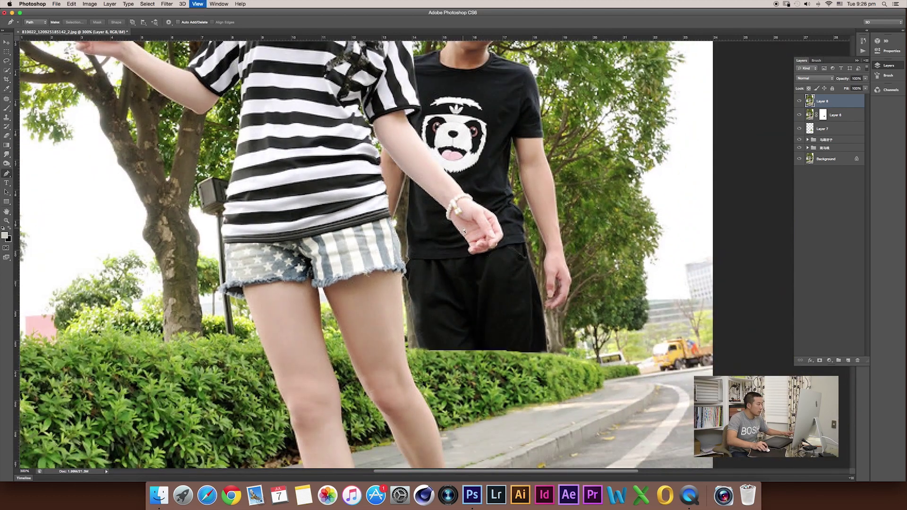
{"action": "key", "text": "super+minus"}
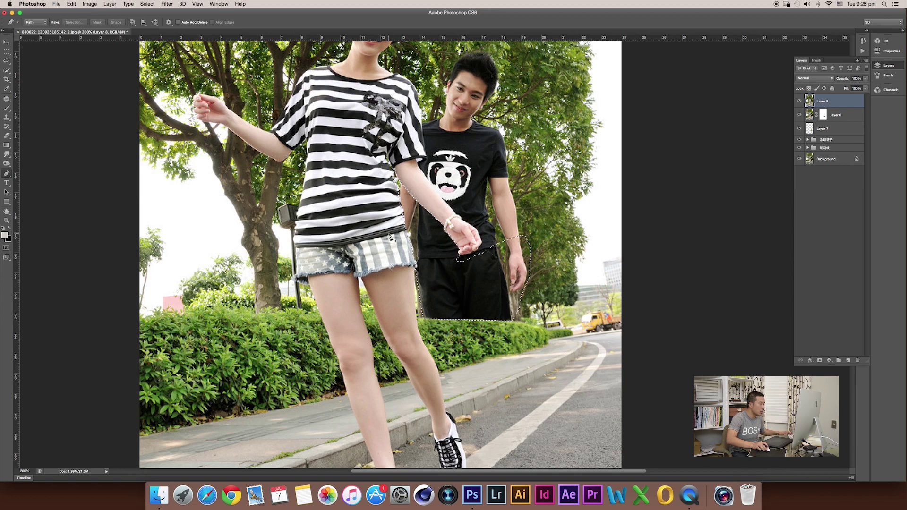
{"action": "key", "text": "s"}
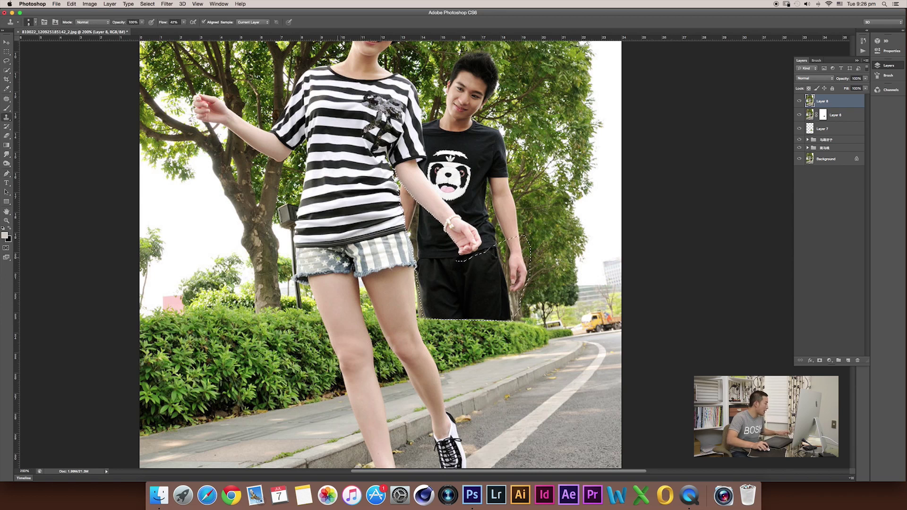
Step: With a 60 px clone brush, clone bush texture over the area left of the shorts
{"action": "key", "text": "bracketright"}
{"action": "key", "text": "bracketright"}
{"action": "key", "text": "bracketright"}
{"action": "left_click_drag", "start_coordinate": [270, 252], "coordinate": [248, 243]}
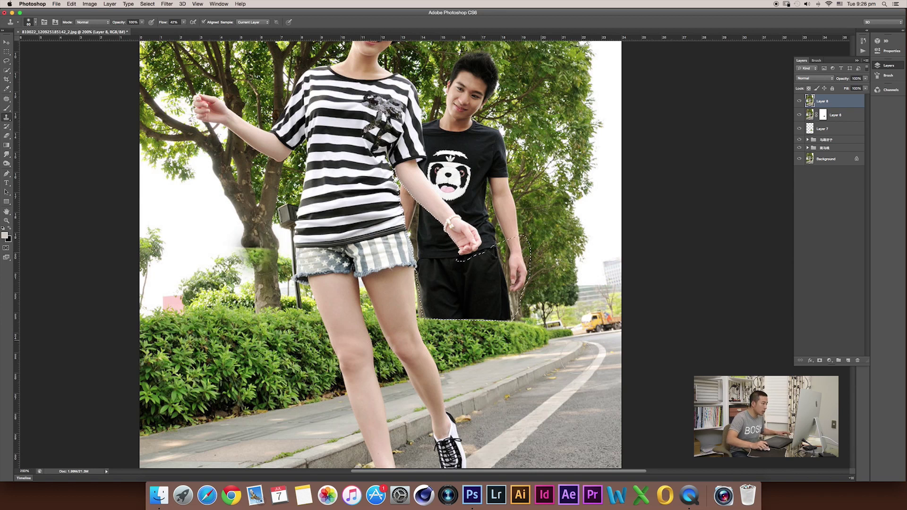
{"action": "left_click_drag", "start_coordinate": [491, 309], "coordinate": [410, 314]}
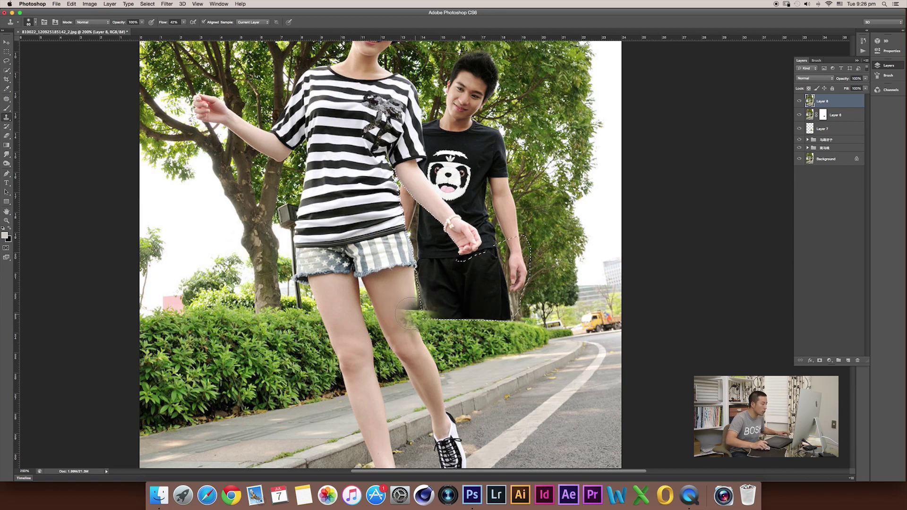
{"action": "key", "text": "b"}
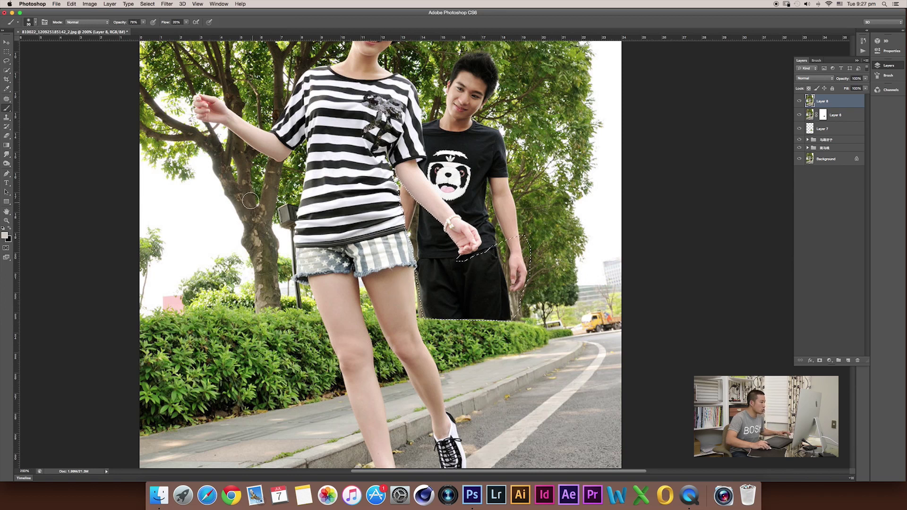
{"action": "key", "text": "s"}
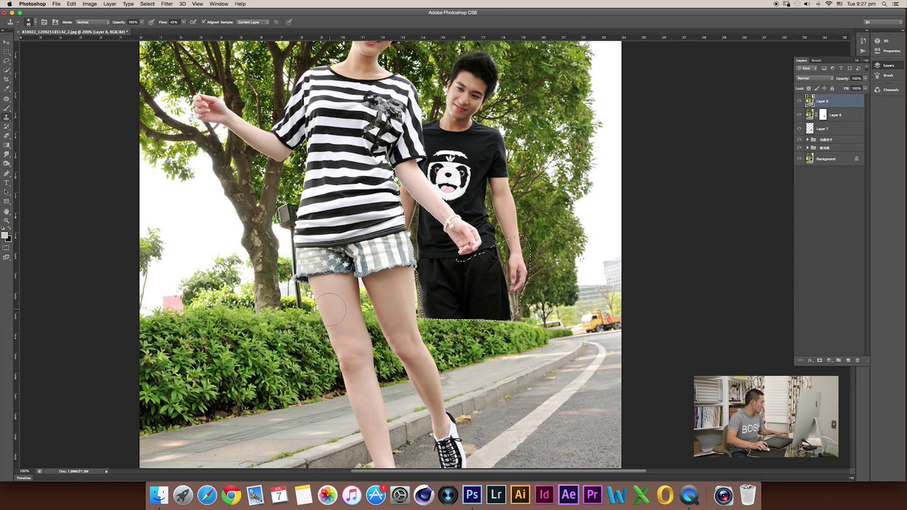
{"action": "left_click", "coordinate": [267, 307], "text": "alt"}
{"action": "mouse_move", "coordinate": [469, 299]}
{"action": "left_mouse_down"}
{"action": "mouse_move", "coordinate": [432, 312]}
{"action": "mouse_move", "coordinate": [446, 281]}
{"action": "mouse_move", "coordinate": [460, 303]}
{"action": "mouse_move", "coordinate": [481, 307]}
{"action": "mouse_move", "coordinate": [444, 272]}
{"action": "mouse_move", "coordinate": [420, 226]}
{"action": "mouse_move", "coordinate": [418, 267]}
{"action": "left_mouse_up"}
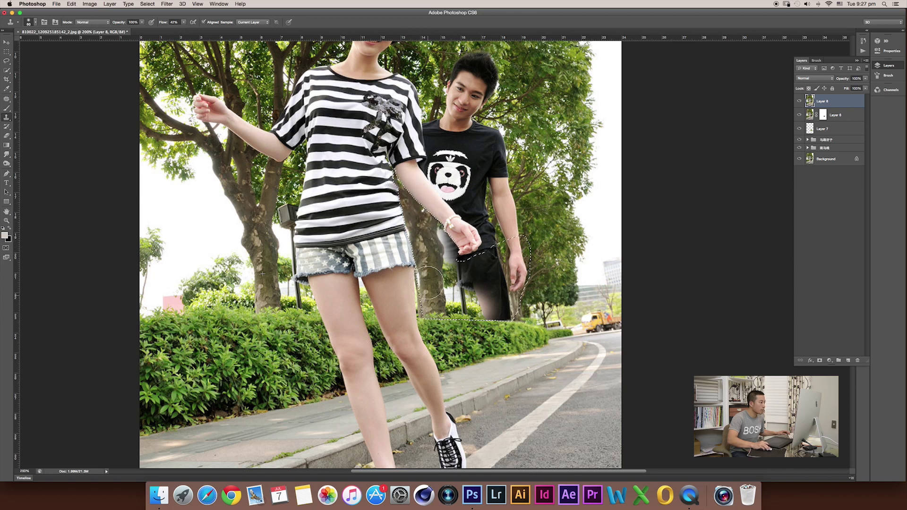
Step: Clone background over the shorts near the hand, undoing three bad strokes, then deselect
{"action": "mouse_move", "coordinate": [425, 301]}
{"action": "left_mouse_down"}
{"action": "mouse_move", "coordinate": [442, 259]}
{"action": "mouse_move", "coordinate": [444, 321]}
{"action": "left_mouse_up"}
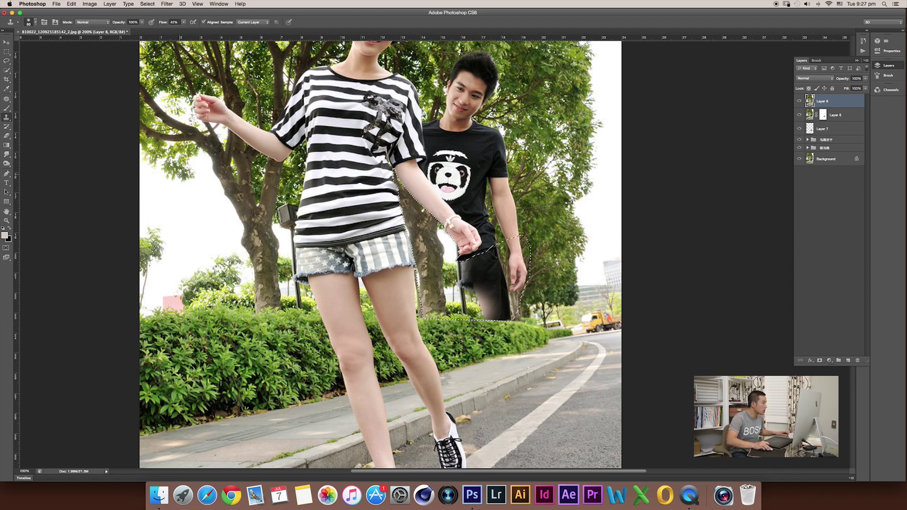
{"action": "left_click_drag", "start_coordinate": [460, 255], "coordinate": [447, 252]}
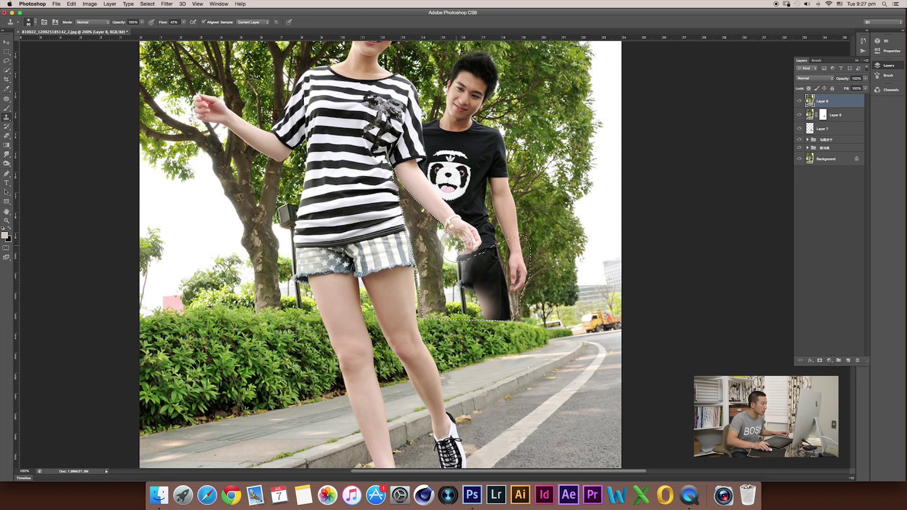
{"action": "key", "text": "ctrl+z"}
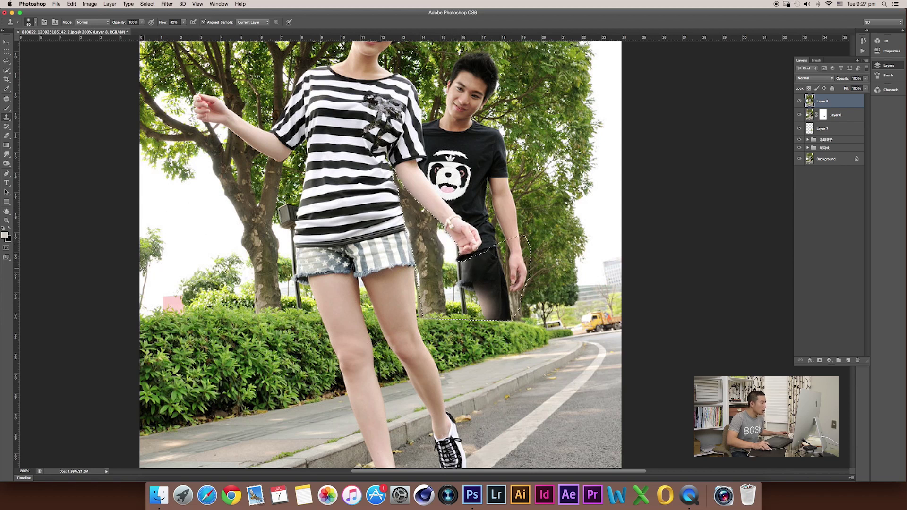
{"action": "left_click_drag", "start_coordinate": [477, 305], "coordinate": [456, 282]}
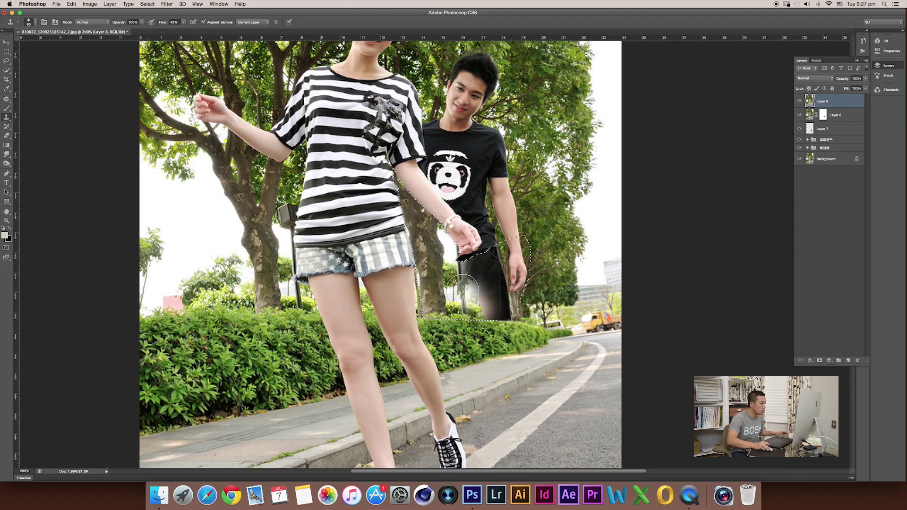
{"action": "key", "text": "ctrl+z"}
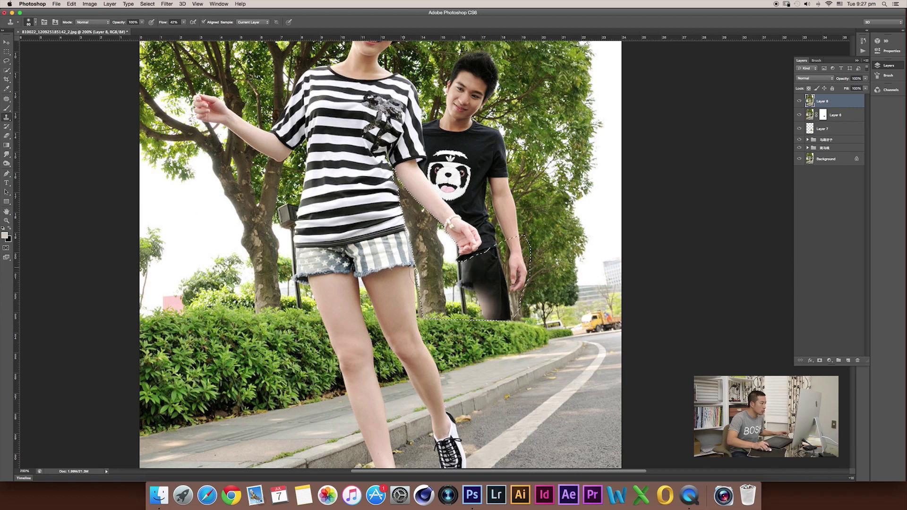
{"action": "mouse_move", "coordinate": [449, 265]}
{"action": "left_mouse_down"}
{"action": "mouse_move", "coordinate": [456, 247]}
{"action": "mouse_move", "coordinate": [473, 276]}
{"action": "left_mouse_up"}
{"action": "key", "text": "ctrl+z"}
{"action": "key", "text": "ctrl+d"}
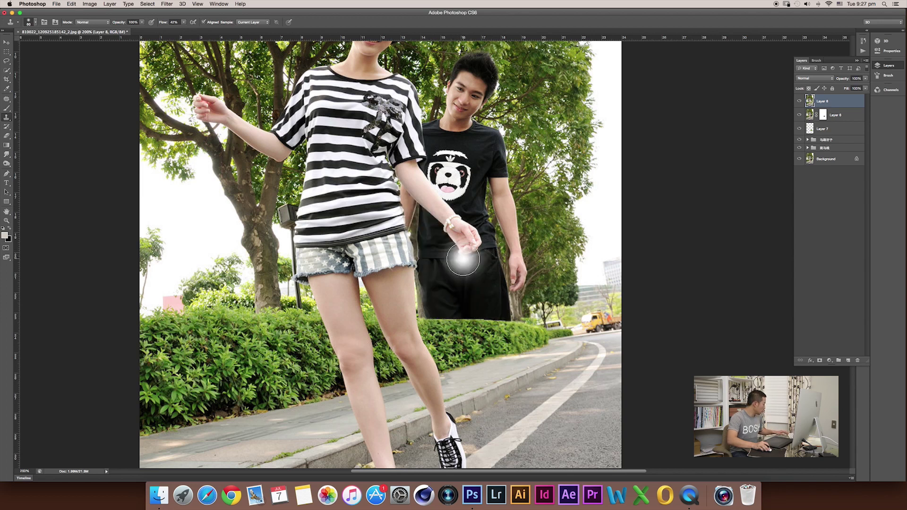
Step: Revert to the first Clone Stamp history state and clone background over the shorts with a 36 px brush
{"action": "left_click", "coordinate": [863, 41]}
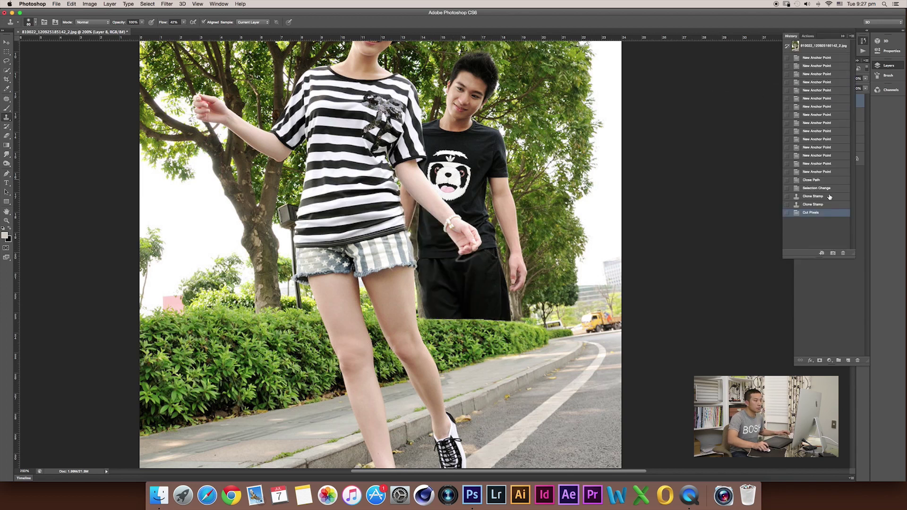
{"action": "left_click", "coordinate": [817, 204]}
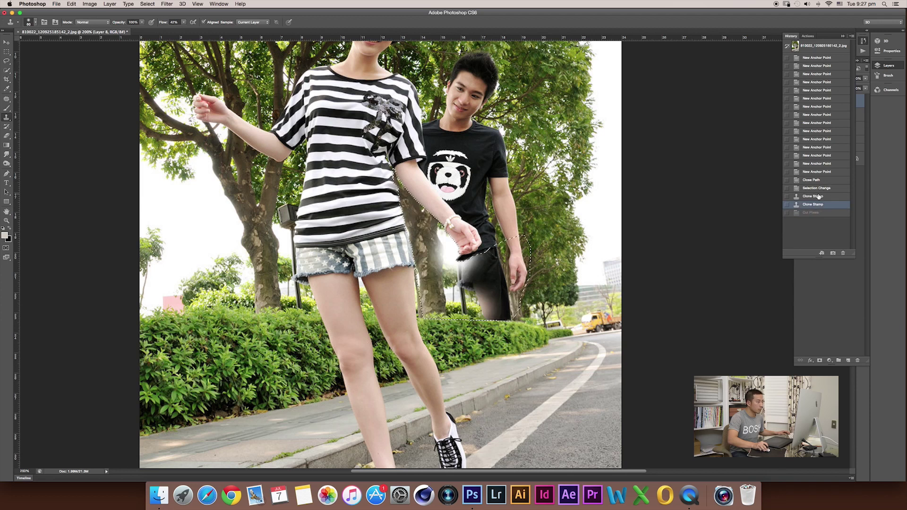
{"action": "left_click", "coordinate": [818, 196]}
{"action": "left_click", "coordinate": [843, 36]}
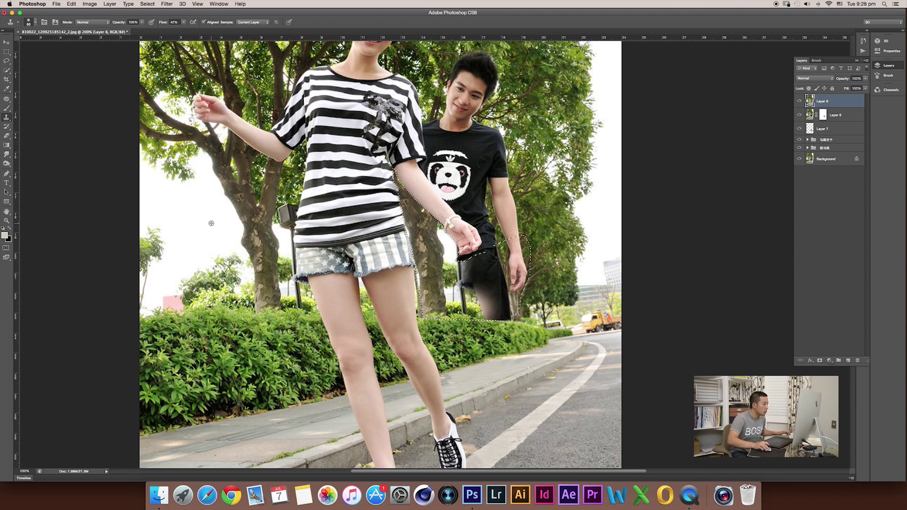
{"action": "key", "text": "bracketleft"}
{"action": "key", "text": "bracketleft"}
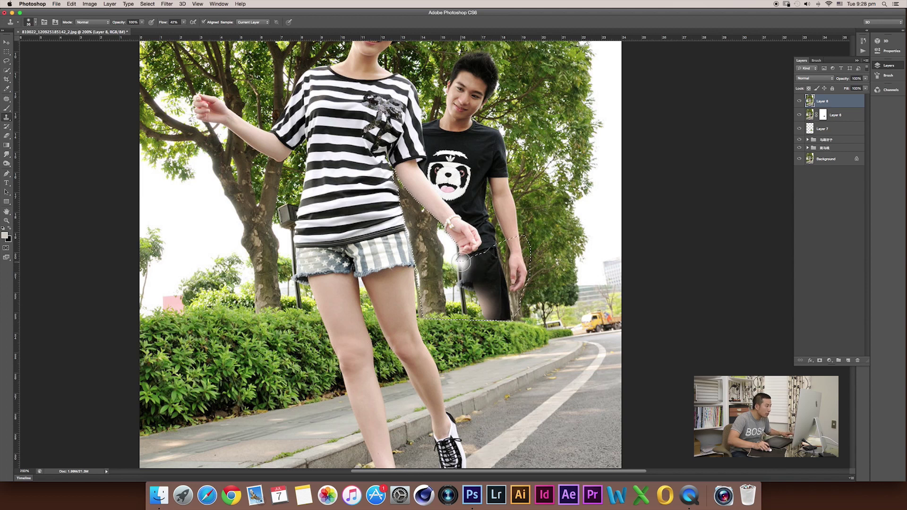
{"action": "mouse_move", "coordinate": [460, 264]}
{"action": "left_mouse_down"}
{"action": "mouse_move", "coordinate": [466, 309]}
{"action": "mouse_move", "coordinate": [500, 316]}
{"action": "mouse_move", "coordinate": [502, 289]}
{"action": "mouse_move", "coordinate": [508, 306]}
{"action": "mouse_move", "coordinate": [496, 274]}
{"action": "mouse_move", "coordinate": [495, 288]}
{"action": "mouse_move", "coordinate": [484, 271]}
{"action": "mouse_move", "coordinate": [475, 288]}
{"action": "mouse_move", "coordinate": [468, 281]}
{"action": "mouse_move", "coordinate": [466, 262]}
{"action": "mouse_move", "coordinate": [476, 259]}
{"action": "mouse_move", "coordinate": [482, 274]}
{"action": "mouse_move", "coordinate": [471, 269]}
{"action": "mouse_move", "coordinate": [490, 300]}
{"action": "mouse_move", "coordinate": [505, 307]}
{"action": "mouse_move", "coordinate": [496, 302]}
{"action": "mouse_move", "coordinate": [493, 255]}
{"action": "mouse_move", "coordinate": [461, 270]}
{"action": "mouse_move", "coordinate": [490, 268]}
{"action": "mouse_move", "coordinate": [503, 243]}
{"action": "mouse_move", "coordinate": [515, 242]}
{"action": "mouse_move", "coordinate": [511, 288]}
{"action": "mouse_move", "coordinate": [522, 265]}
{"action": "mouse_move", "coordinate": [511, 306]}
{"action": "left_mouse_up"}
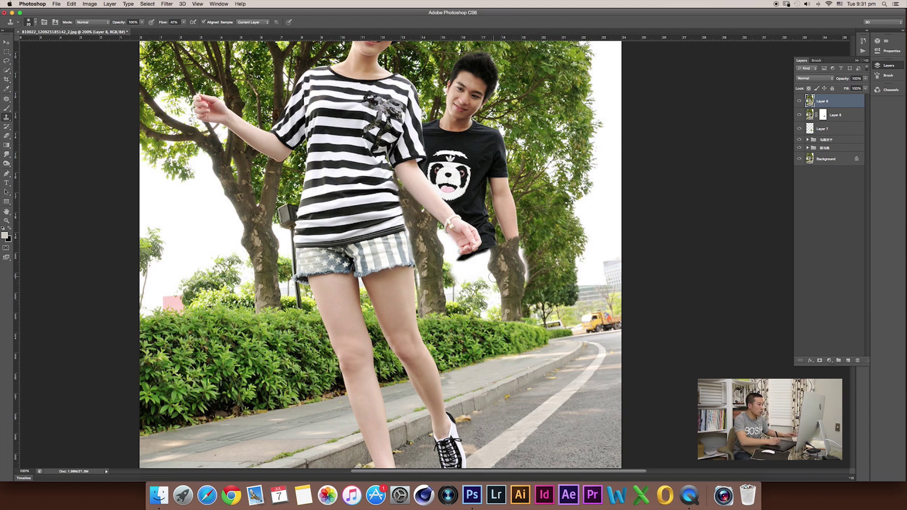
Step: At 300% zoom, darken the trunk halo and cover the man's lower forearm and hand with foliage
{"action": "key", "text": "super+minus"}
{"action": "key", "text": "super+plus"}
{"action": "scroll", "coordinate": [463, 244], "scroll_direction": "right", "scroll_amount": 5}
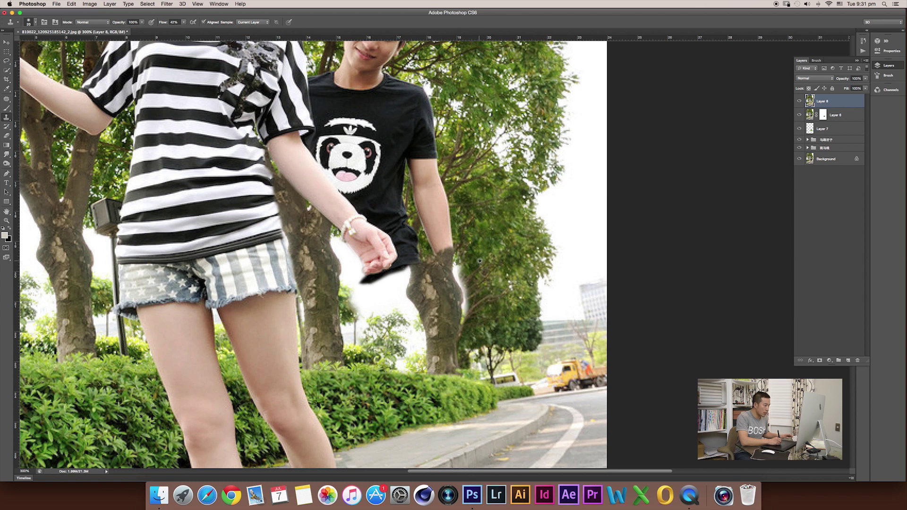
{"action": "left_click_drag", "start_coordinate": [466, 266], "coordinate": [465, 308]}
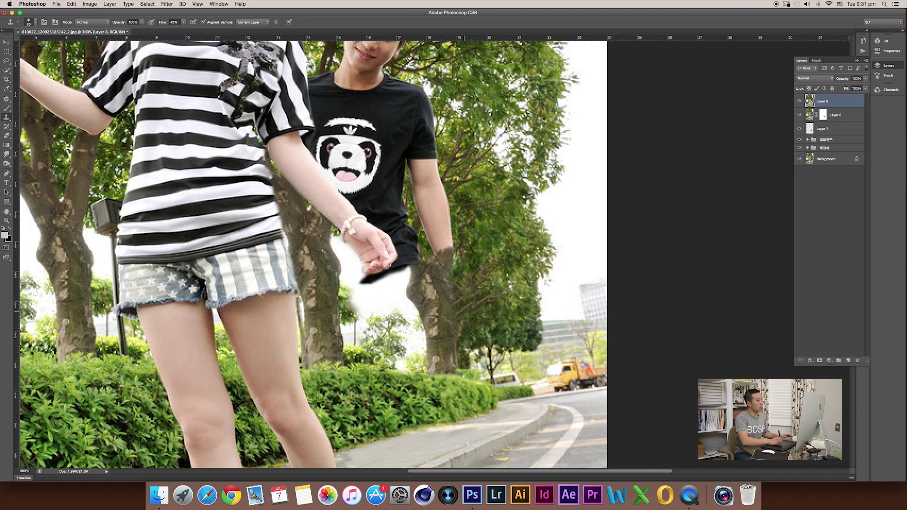
{"action": "mouse_move", "coordinate": [449, 248]}
{"action": "left_mouse_down"}
{"action": "mouse_move", "coordinate": [431, 184]}
{"action": "mouse_move", "coordinate": [441, 176]}
{"action": "left_mouse_up"}
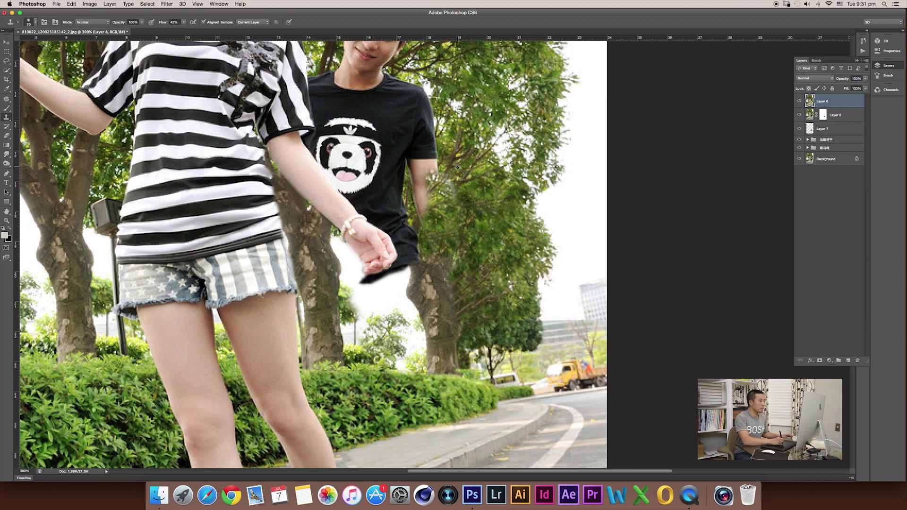
Step: Clone foliage over the man's upper arm, elbow, shoulder and sleeve edge
{"action": "left_click_drag", "start_coordinate": [491, 197], "coordinate": [516, 222]}
{"action": "left_click_drag", "start_coordinate": [458, 243], "coordinate": [454, 194]}
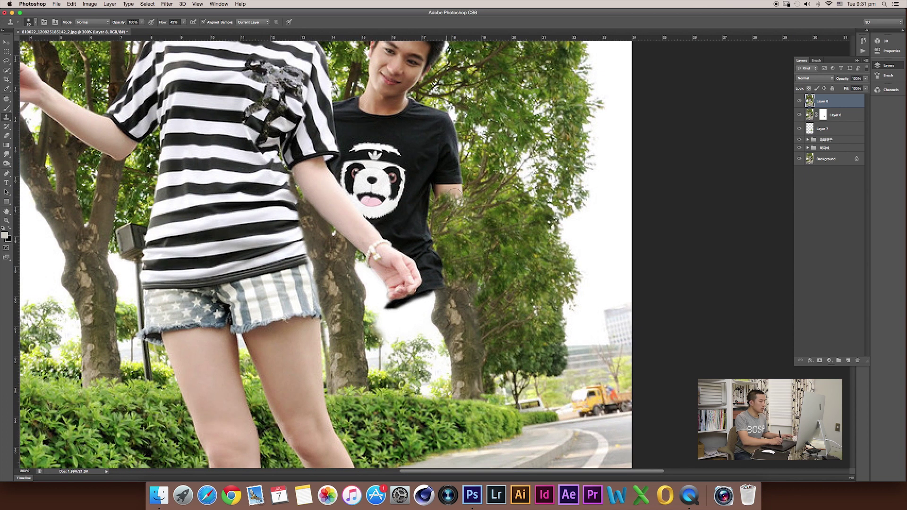
{"action": "left_click_drag", "start_coordinate": [495, 170], "coordinate": [511, 120]}
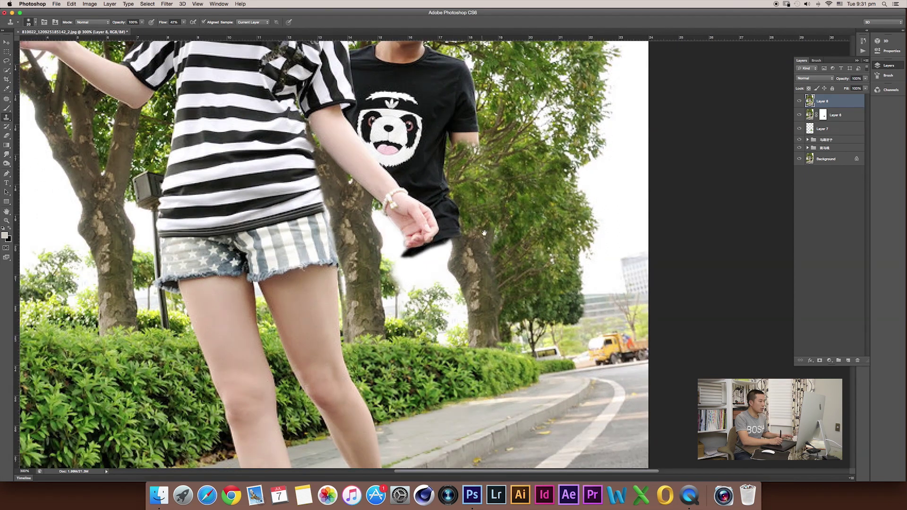
{"action": "mouse_move", "coordinate": [512, 243]}
{"action": "left_mouse_down"}
{"action": "mouse_move", "coordinate": [485, 219]}
{"action": "mouse_move", "coordinate": [496, 192]}
{"action": "mouse_move", "coordinate": [486, 170]}
{"action": "left_mouse_up"}
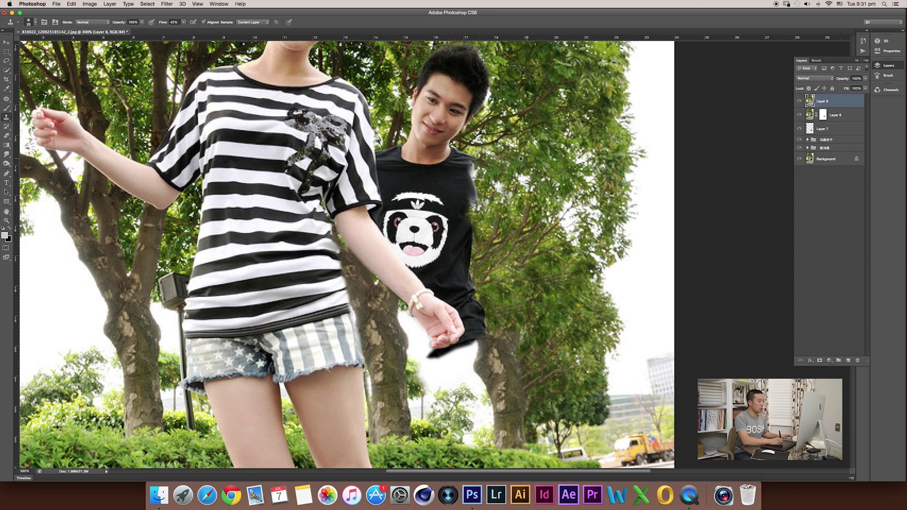
{"action": "mouse_move", "coordinate": [473, 205]}
{"action": "left_mouse_down"}
{"action": "mouse_move", "coordinate": [453, 162]}
{"action": "mouse_move", "coordinate": [463, 236]}
{"action": "left_mouse_up"}
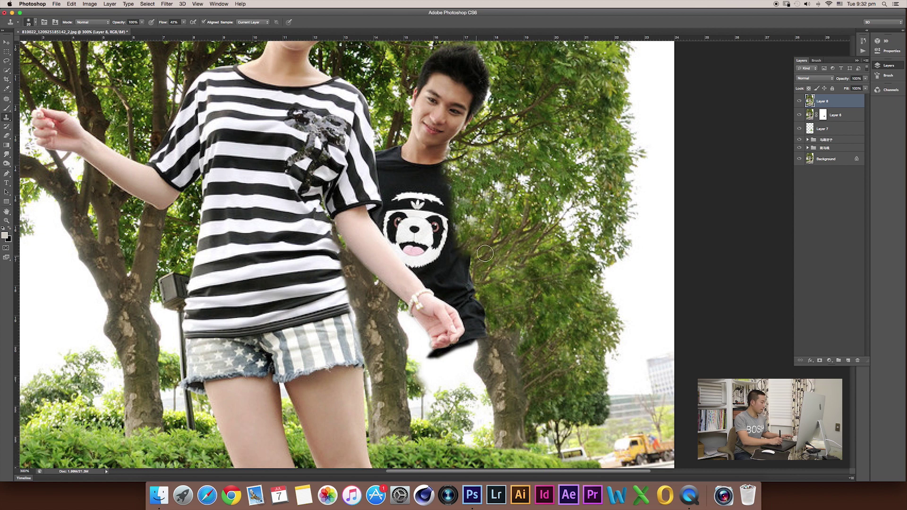
Step: Zoom out to review the whole photo, then zoom in close on the retouched shirt edge
{"action": "key", "text": "super+minus"}
{"action": "key", "text": "super+minus"}
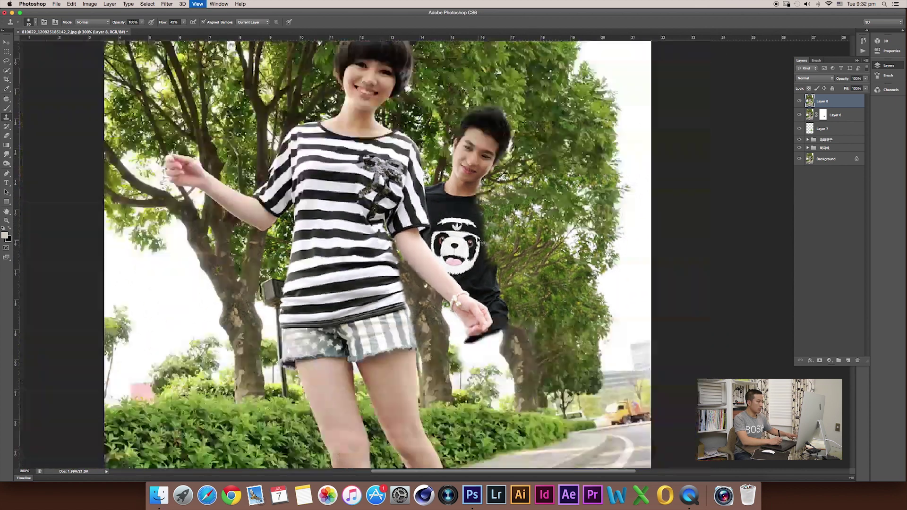
{"action": "key", "text": "super+plus"}
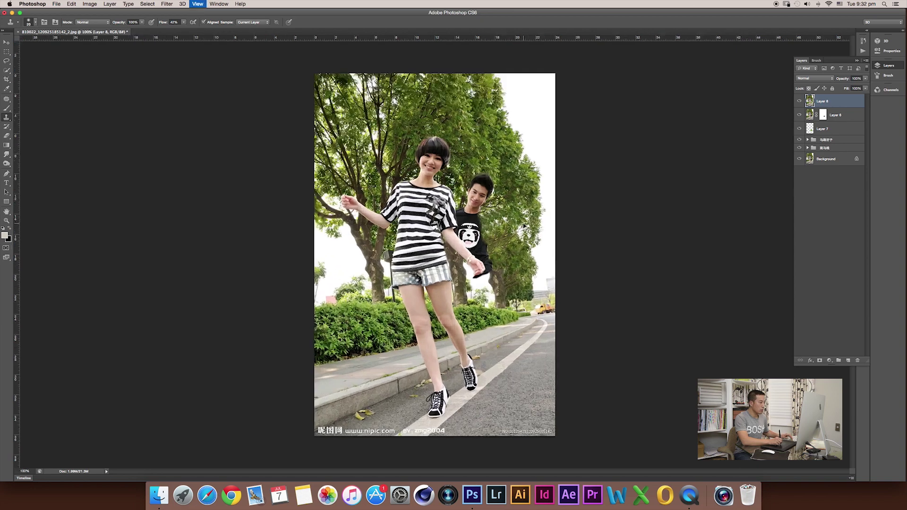
{"action": "key", "text": "super+plus"}
{"action": "scroll", "coordinate": [555, 220], "scroll_direction": "right", "scroll_amount": 5}
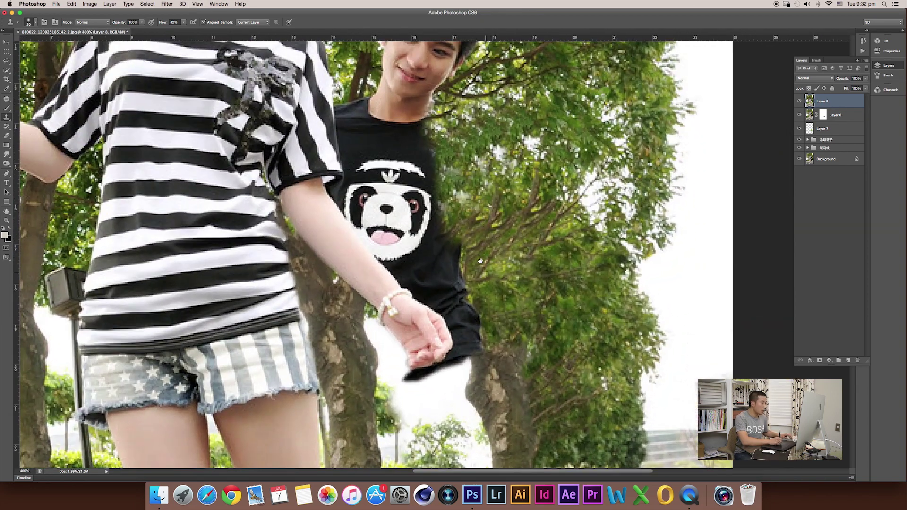
{"action": "key", "text": "super+plus"}
{"action": "left_click_drag", "start_coordinate": [474, 218], "coordinate": [465, 242]}
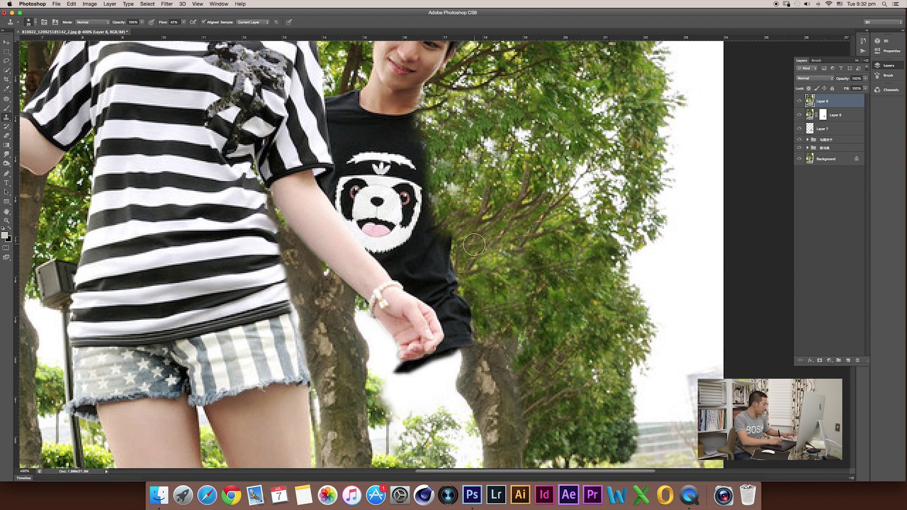
{"action": "key", "text": "p"}
{"action": "key", "text": "super+plus"}
Step: Start a pen path beside the girl's hand and extend it up along her arm
{"action": "mouse_move", "coordinate": [460, 342]}
{"action": "left_mouse_down"}
{"action": "mouse_move", "coordinate": [404, 281]}
{"action": "mouse_move", "coordinate": [441, 276]}
{"action": "left_mouse_up"}
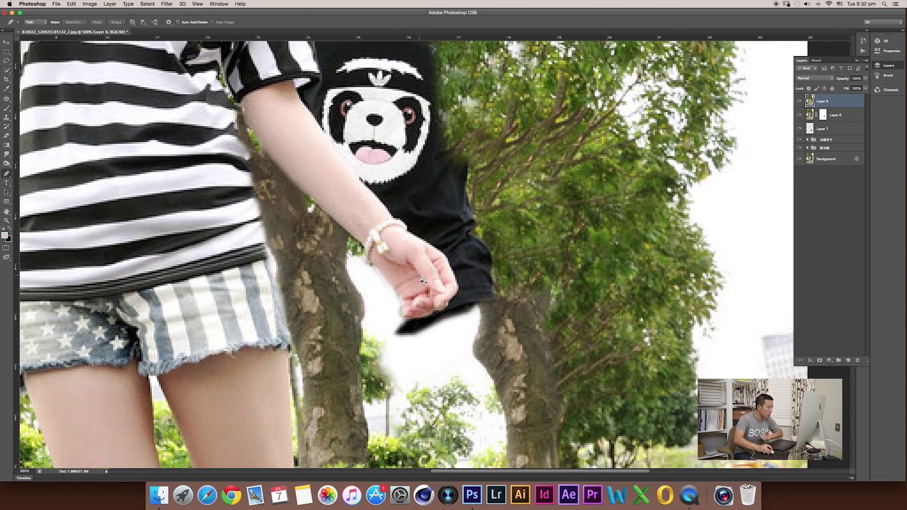
{"action": "left_click", "coordinate": [406, 320]}
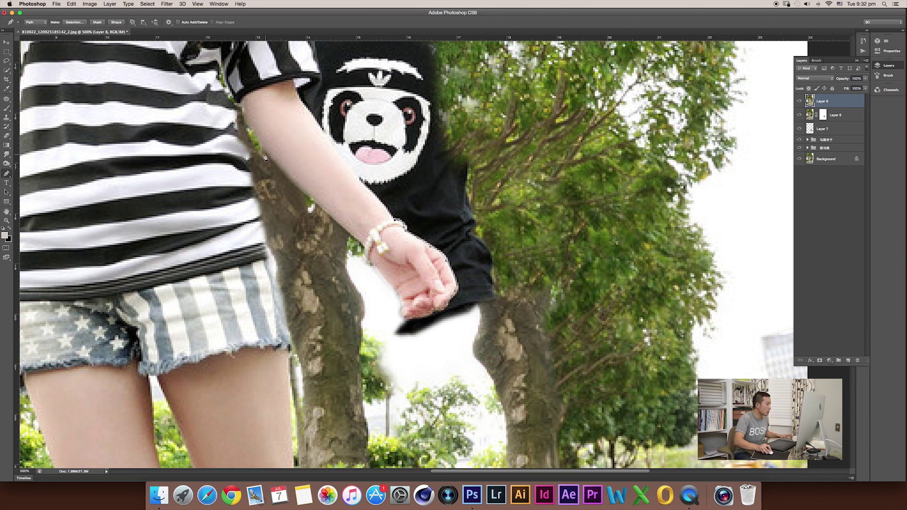
{"action": "left_click_drag", "start_coordinate": [330, 169], "coordinate": [411, 244]}
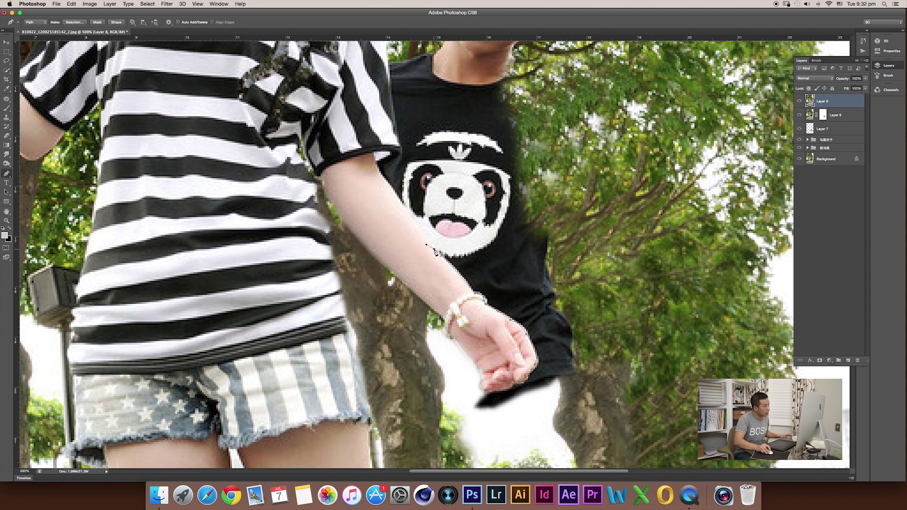
{"action": "left_click", "coordinate": [382, 180]}
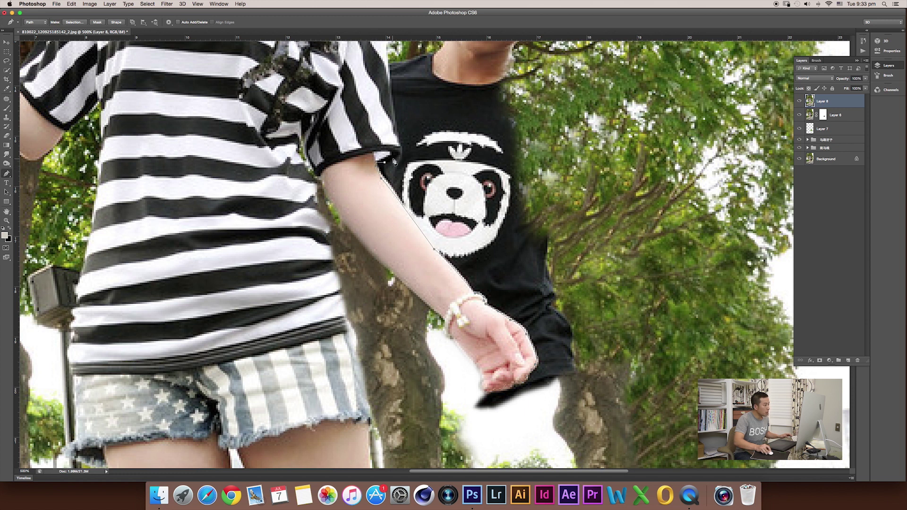
Step: Continue the path up through the trees and back down along the tree trunk
{"action": "scroll", "coordinate": [400, 152], "scroll_direction": "up", "scroll_amount": 5}
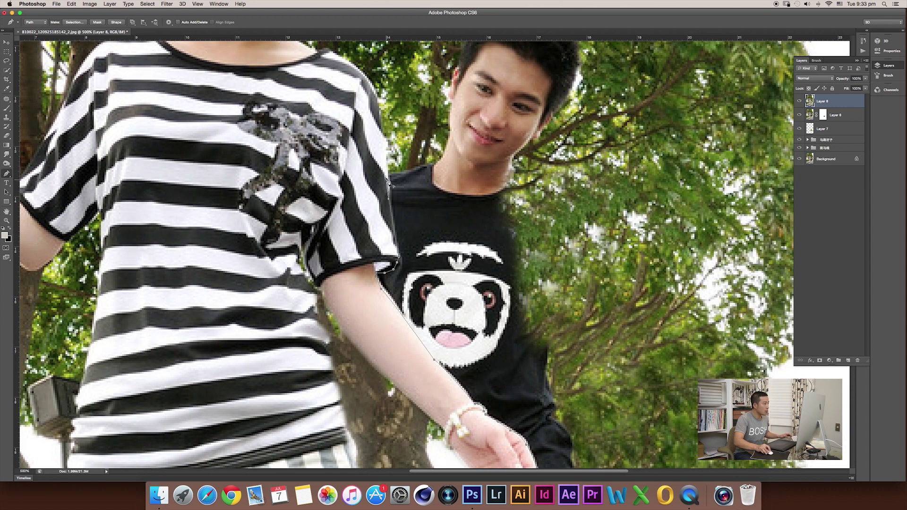
{"action": "scroll", "coordinate": [438, 119], "scroll_direction": "up", "scroll_amount": 5}
{"action": "left_click", "coordinate": [438, 126]}
{"action": "left_click", "coordinate": [502, 98]}
{"action": "left_click", "coordinate": [559, 108]}
{"action": "left_click", "coordinate": [622, 180]}
{"action": "left_click", "coordinate": [622, 286]}
{"action": "scroll", "coordinate": [590, 312], "scroll_direction": "down", "scroll_amount": 4}
{"action": "scroll", "coordinate": [606, 290], "scroll_direction": "down", "scroll_amount": 4}
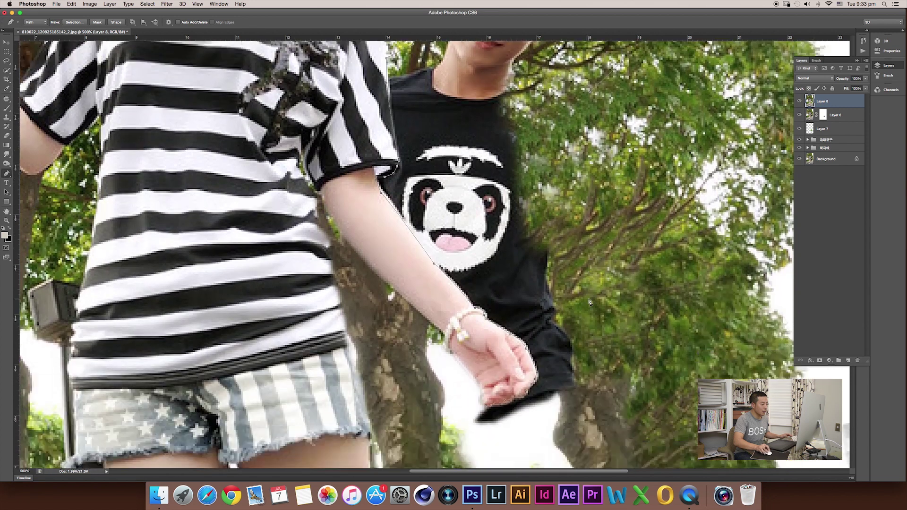
{"action": "scroll", "coordinate": [603, 278], "scroll_direction": "down", "scroll_amount": 4}
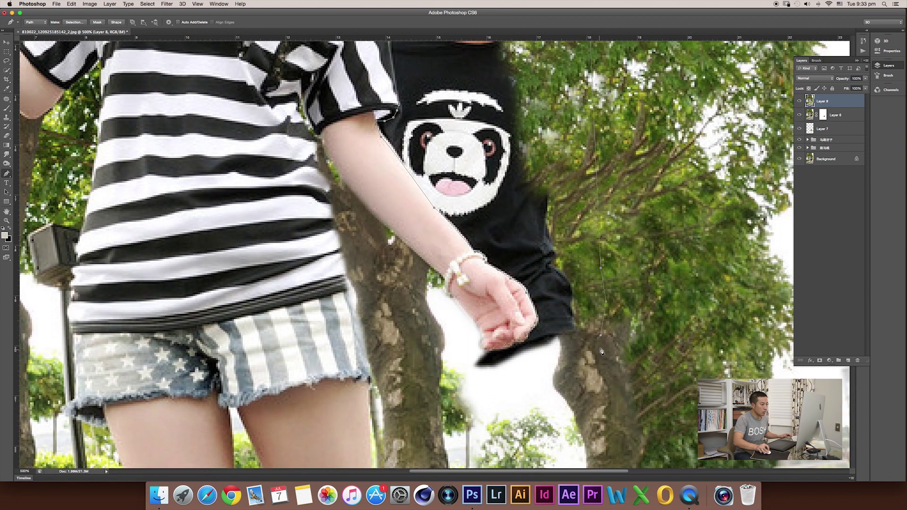
Step: Close the path at the shirt hem and make it a 1 px feathered selection
{"action": "left_click", "coordinate": [473, 381]}
{"action": "left_click", "coordinate": [465, 356]}
{"action": "right_click", "coordinate": [506, 359]}
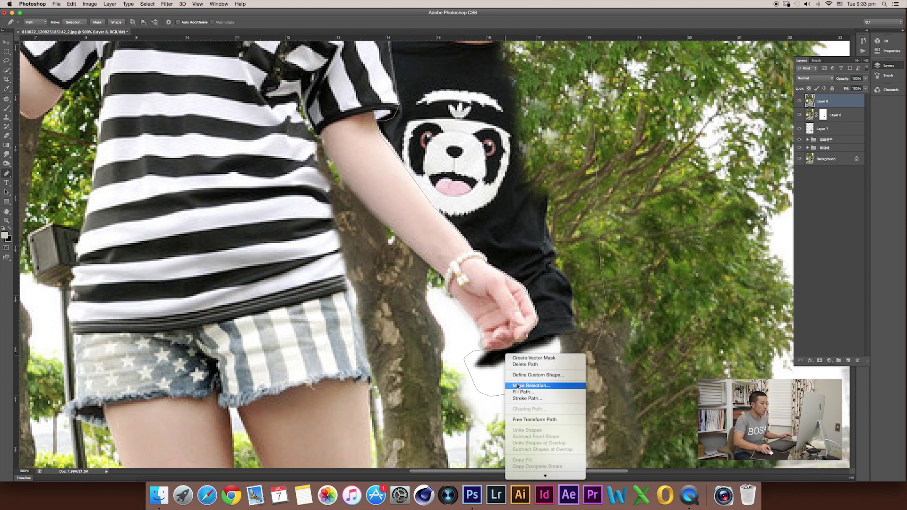
{"action": "left_click", "coordinate": [517, 386]}
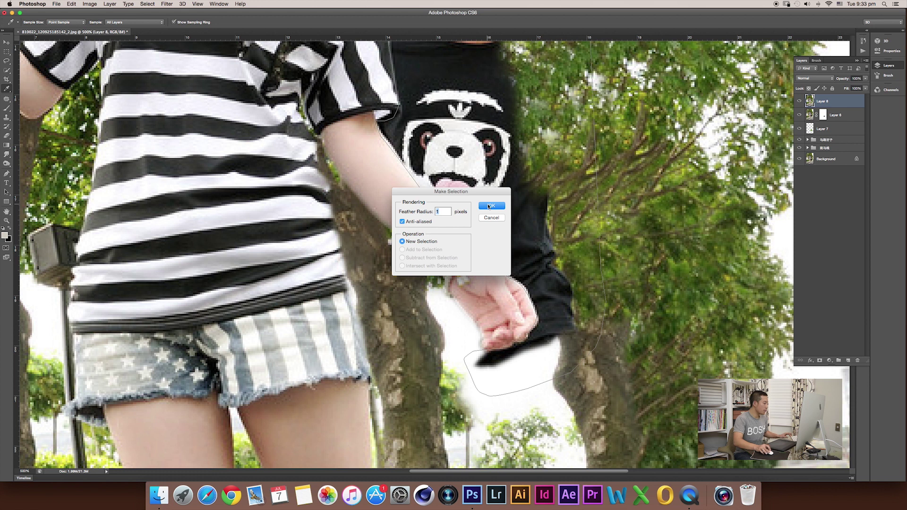
{"action": "left_click", "coordinate": [489, 207]}
{"action": "key", "text": "super+minus"}
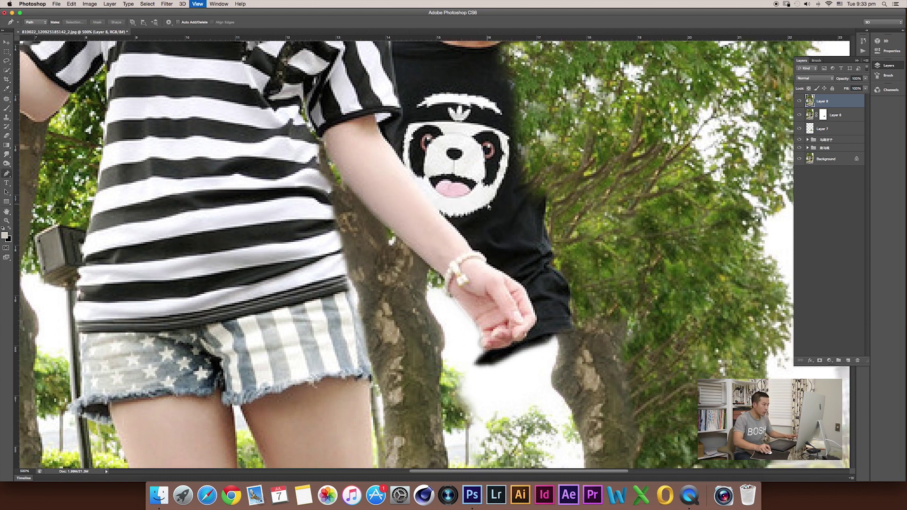
{"action": "key", "text": "super+minus"}
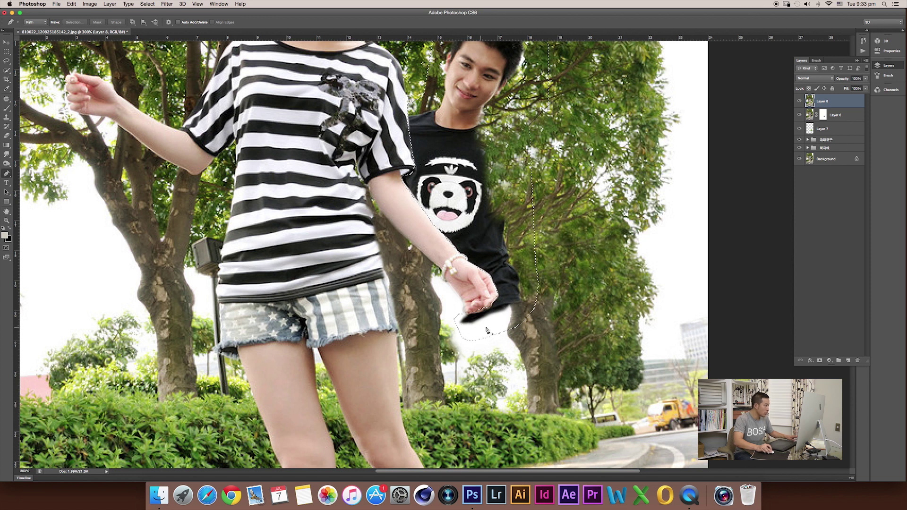
Step: Sample the trees and clone trunk texture over the dark and white patches beside the hand
{"action": "key", "text": "s"}
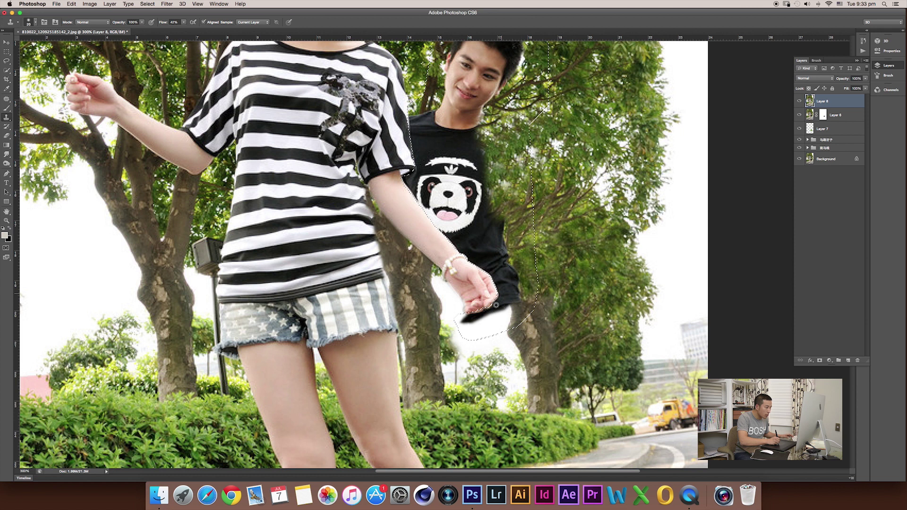
{"action": "left_click", "coordinate": [481, 330], "text": "alt"}
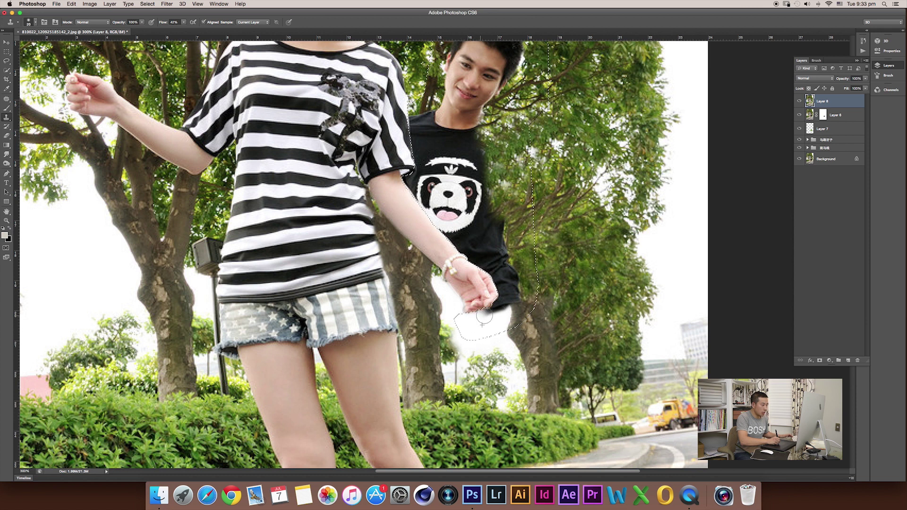
{"action": "left_click_drag", "start_coordinate": [503, 310], "coordinate": [494, 311]}
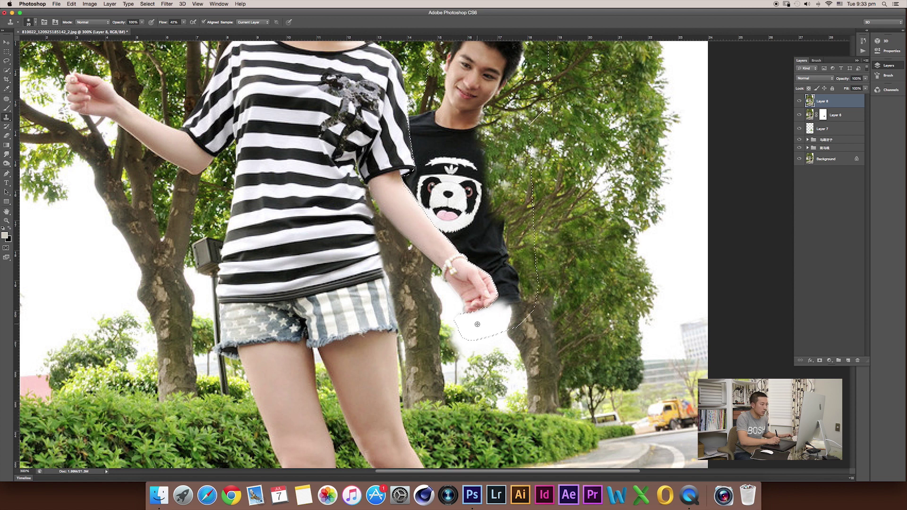
{"action": "left_click_drag", "start_coordinate": [488, 312], "coordinate": [493, 307]}
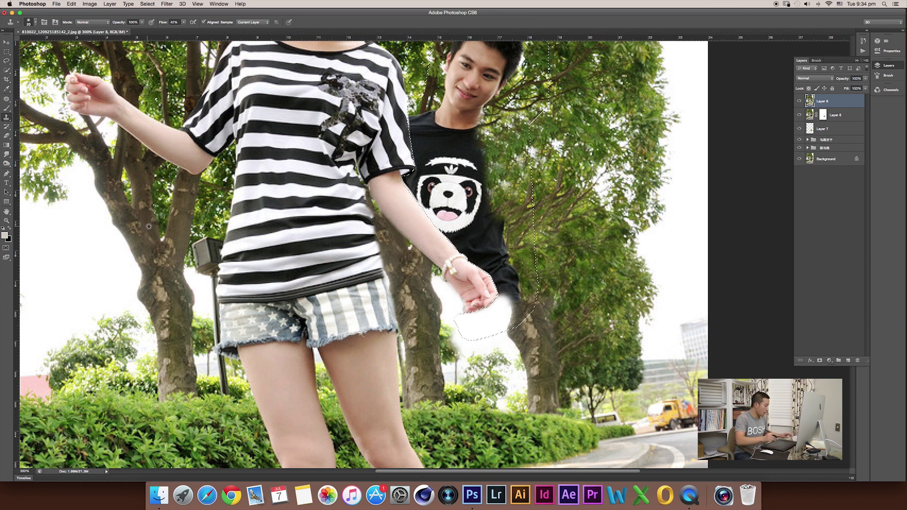
{"action": "key", "text": "bracketright"}
{"action": "key", "text": "bracketright"}
{"action": "key", "text": "bracketright"}
{"action": "mouse_move", "coordinate": [512, 293]}
{"action": "left_mouse_down"}
{"action": "mouse_move", "coordinate": [538, 291]}
{"action": "mouse_move", "coordinate": [515, 265]}
{"action": "mouse_move", "coordinate": [517, 254]}
{"action": "left_mouse_up"}
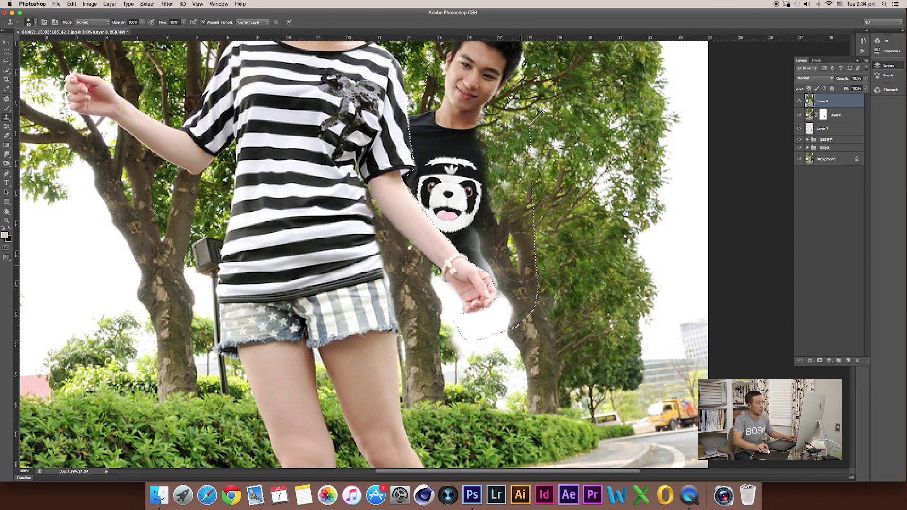
Step: Stamp a small dab beside the man, undo a misplaced patch, then fit the photo and reload the selection
{"action": "left_click", "coordinate": [586, 336]}
{"action": "key", "text": "cmd+z"}
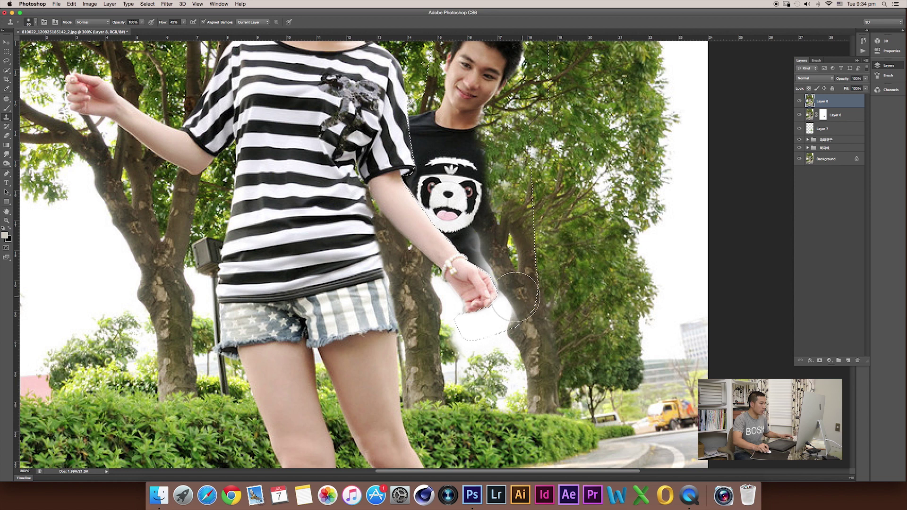
{"action": "scroll", "coordinate": [519, 293], "scroll_direction": "up", "scroll_amount": 4}
{"action": "scroll", "coordinate": [520, 293], "scroll_direction": "up", "scroll_amount": 2}
{"action": "left_click", "coordinate": [515, 291]}
{"action": "scroll", "coordinate": [515, 293], "scroll_direction": "up", "scroll_amount": 1}
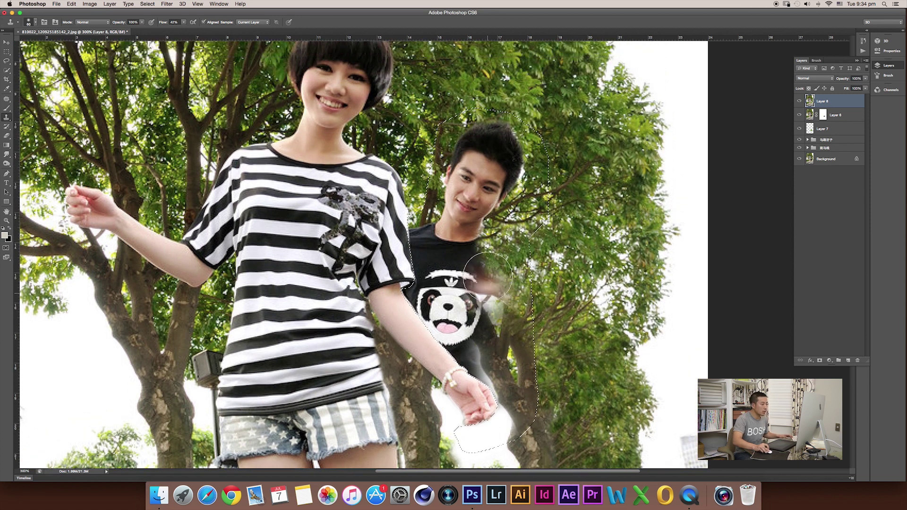
{"action": "scroll", "coordinate": [514, 292], "scroll_direction": "up", "scroll_amount": 1}
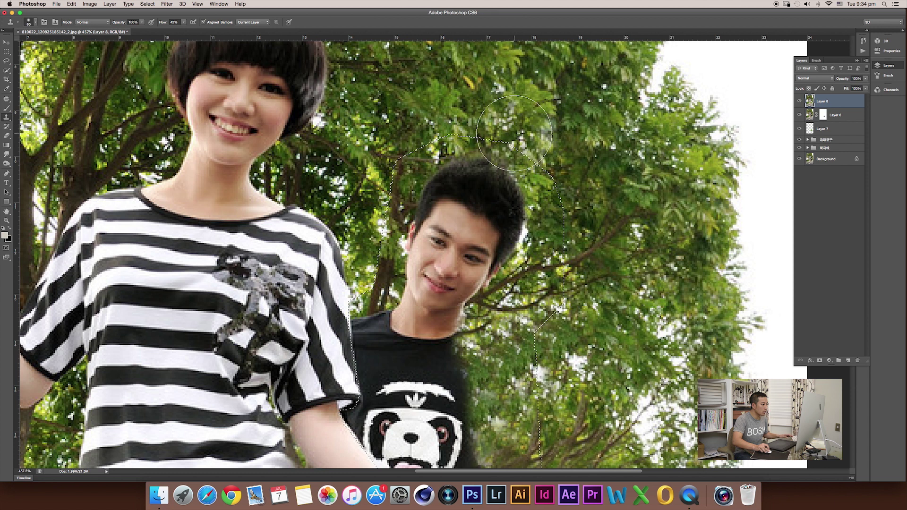
{"action": "key", "text": "cmd+0"}
{"action": "key", "text": "ctrl+shift+d"}
Step: Clone foliage over the man's hair, neck and collar, then lasso the leftover area beside the panda shirt
{"action": "mouse_move", "coordinate": [499, 160]}
{"action": "left_mouse_down"}
{"action": "mouse_move", "coordinate": [509, 151]}
{"action": "mouse_move", "coordinate": [494, 194]}
{"action": "mouse_move", "coordinate": [481, 189]}
{"action": "mouse_move", "coordinate": [491, 208]}
{"action": "left_mouse_up"}
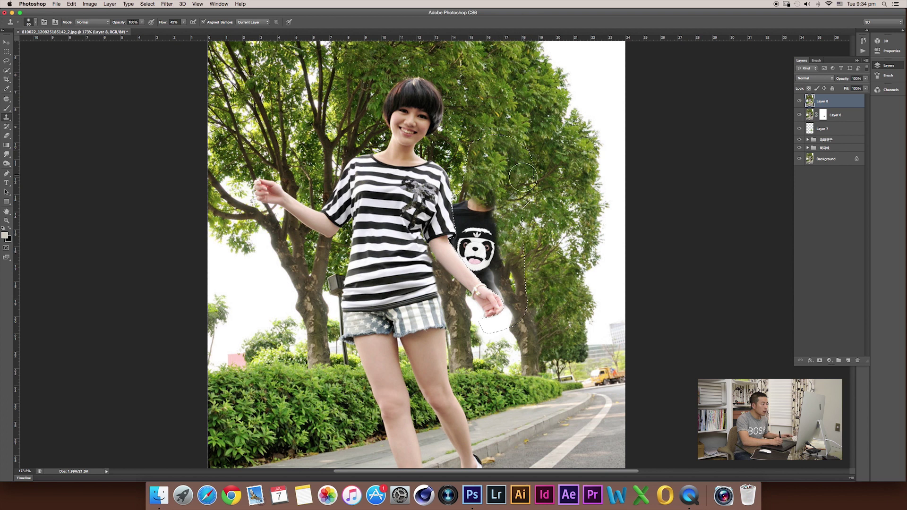
{"action": "mouse_move", "coordinate": [491, 199]}
{"action": "left_mouse_down"}
{"action": "mouse_move", "coordinate": [501, 203]}
{"action": "mouse_move", "coordinate": [487, 208]}
{"action": "mouse_move", "coordinate": [480, 195]}
{"action": "left_mouse_up"}
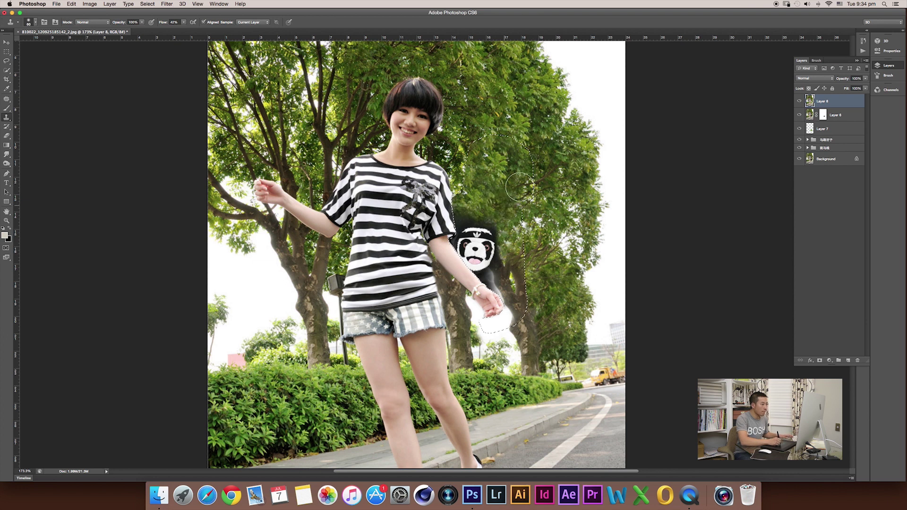
{"action": "key", "text": "ctrl+d"}
{"action": "left_click_drag", "start_coordinate": [542, 235], "coordinate": [556, 207]}
{"action": "mouse_move", "coordinate": [543, 173]}
{"action": "left_mouse_down"}
{"action": "mouse_move", "coordinate": [478, 205]}
{"action": "mouse_move", "coordinate": [495, 239]}
{"action": "mouse_move", "coordinate": [482, 212]}
{"action": "mouse_move", "coordinate": [496, 175]}
{"action": "mouse_move", "coordinate": [501, 244]}
{"action": "mouse_move", "coordinate": [512, 270]}
{"action": "mouse_move", "coordinate": [521, 175]}
{"action": "mouse_move", "coordinate": [475, 190]}
{"action": "mouse_move", "coordinate": [508, 189]}
{"action": "mouse_move", "coordinate": [519, 227]}
{"action": "left_mouse_up"}
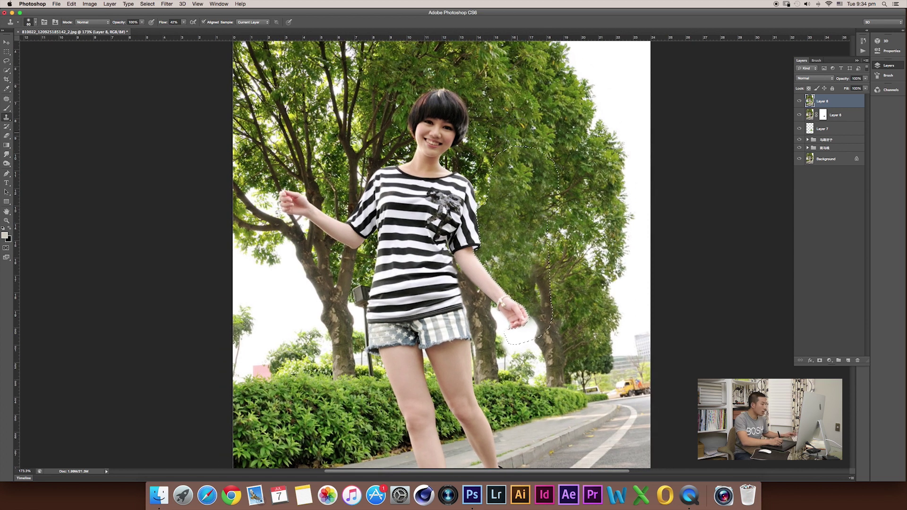
{"action": "key", "text": "super+d"}
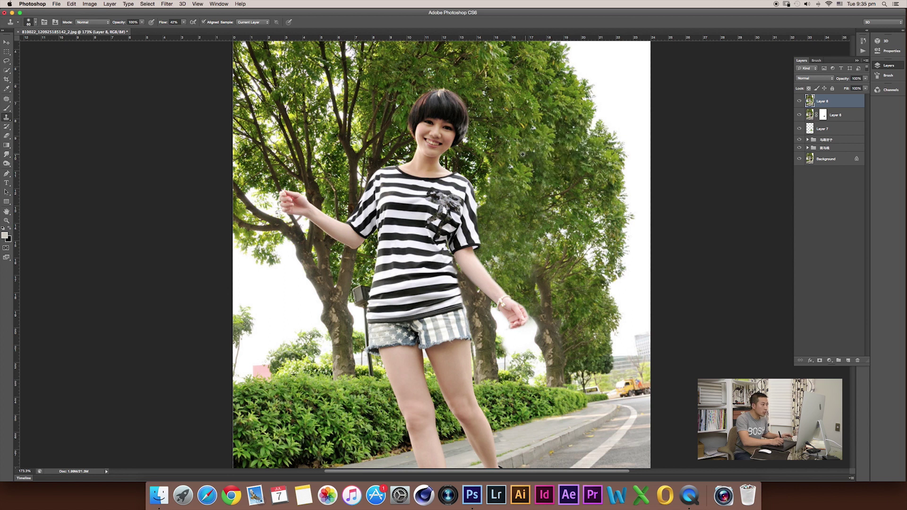
Step: Resample leaves twice and clone them over the patchy foliage right of the girl's shirt
{"action": "left_click", "coordinate": [508, 122], "text": "alt"}
{"action": "left_click_drag", "start_coordinate": [501, 161], "coordinate": [499, 181]}
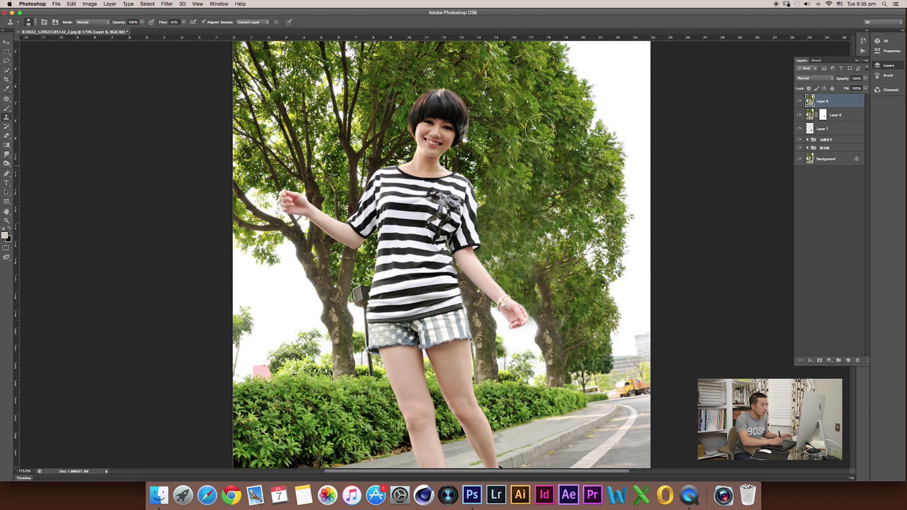
{"action": "left_click", "coordinate": [516, 128], "text": "alt"}
{"action": "left_click_drag", "start_coordinate": [493, 205], "coordinate": [520, 222]}
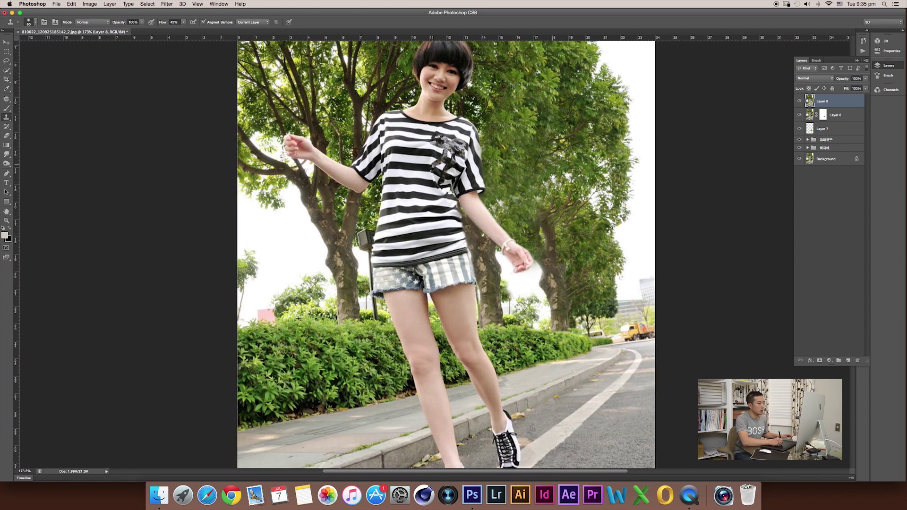
{"action": "scroll", "coordinate": [572, 189], "scroll_direction": "down", "scroll_amount": 3}
{"action": "left_click_drag", "start_coordinate": [561, 174], "coordinate": [562, 177]}
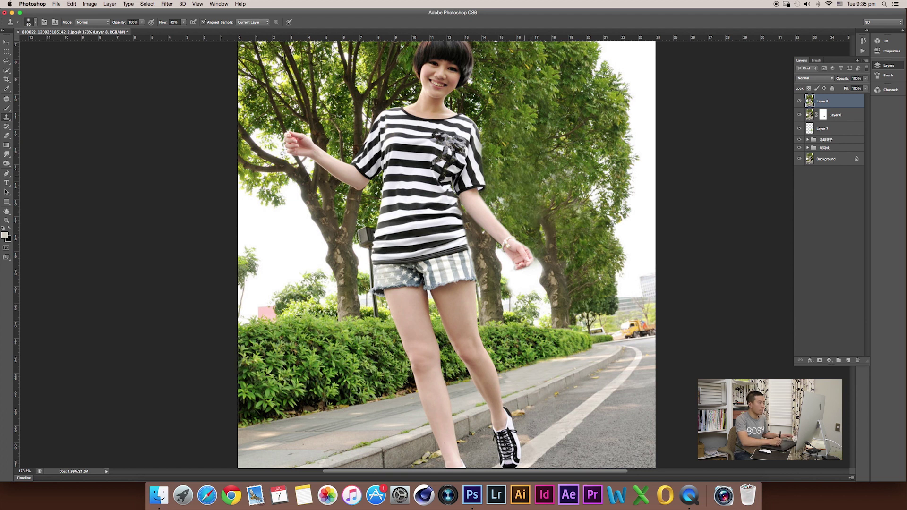
{"action": "left_click_drag", "start_coordinate": [562, 190], "coordinate": [575, 223]}
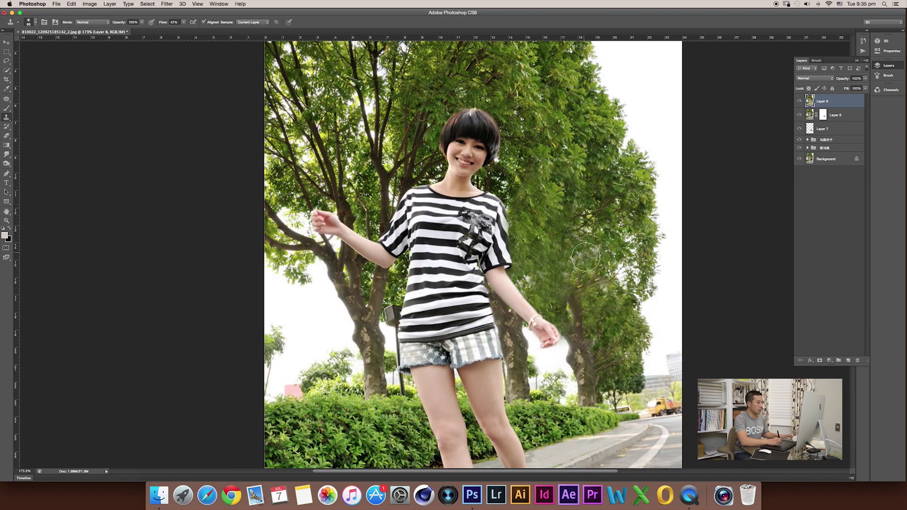
{"action": "scroll", "coordinate": [585, 260], "scroll_direction": "down", "scroll_amount": 5}
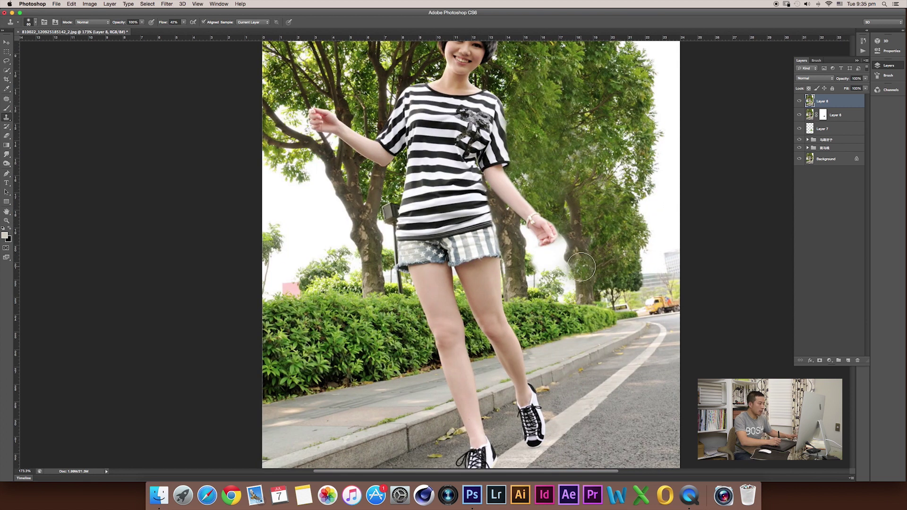
{"action": "key", "text": "super+minus"}
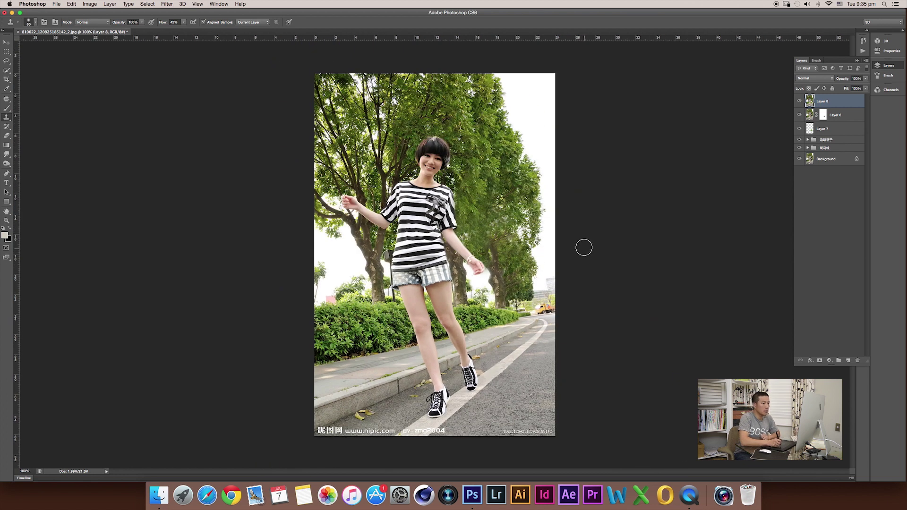
Step: Hide Layer 8 to compare the edits and undo stray clone dabs on the trees and forearm
{"action": "left_click", "coordinate": [800, 102]}
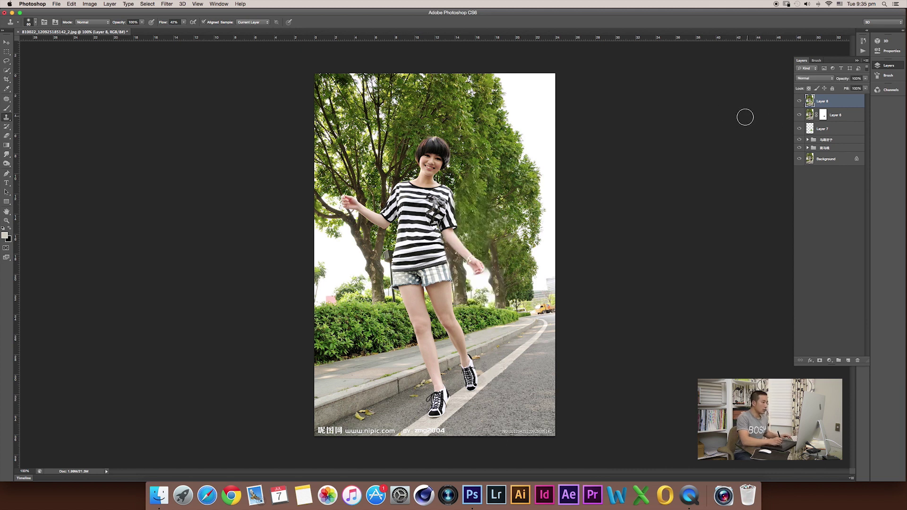
{"action": "left_click", "coordinate": [514, 180]}
{"action": "key", "text": "ctrl+z"}
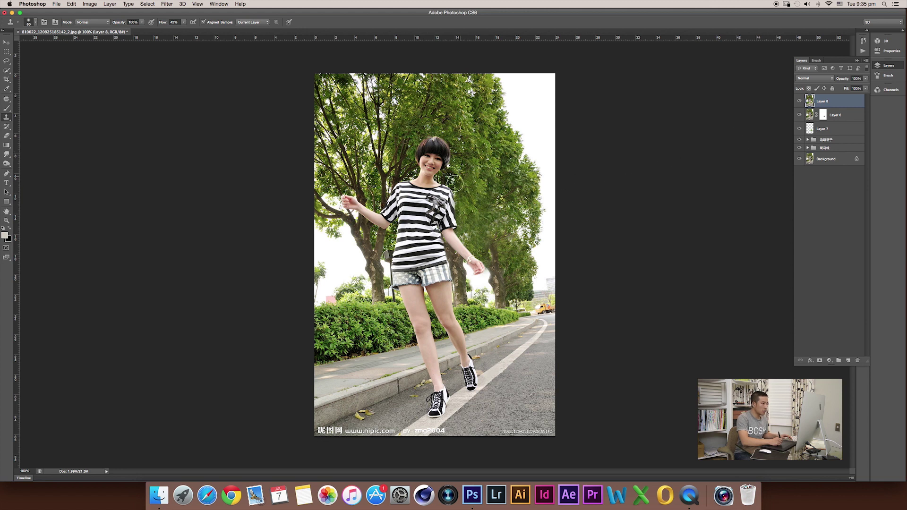
{"action": "left_click_drag", "start_coordinate": [451, 234], "coordinate": [489, 269]}
{"action": "key", "text": "ctrl+z"}
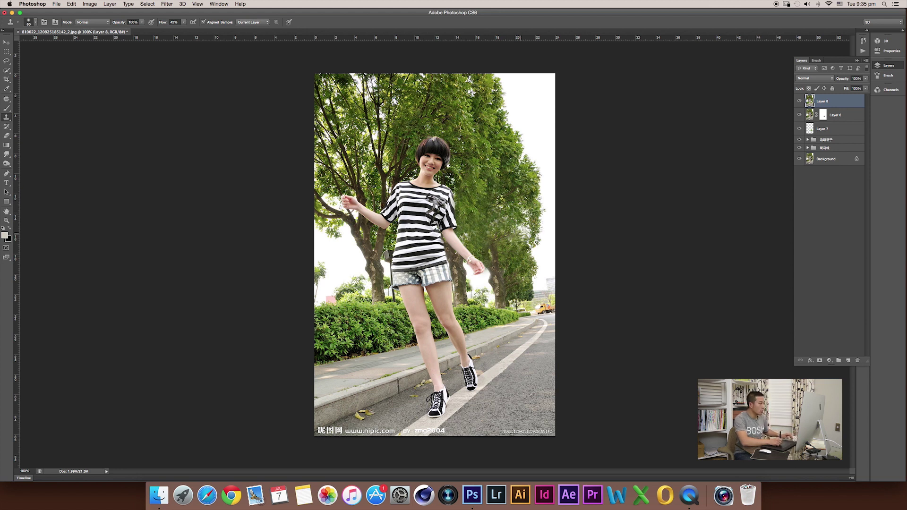
Step: At 200% with a 100 px brush, clone leaves over the foliage right of the girl's head
{"action": "key", "text": "ctrl+plus"}
{"action": "left_click_drag", "start_coordinate": [576, 137], "coordinate": [511, 233]}
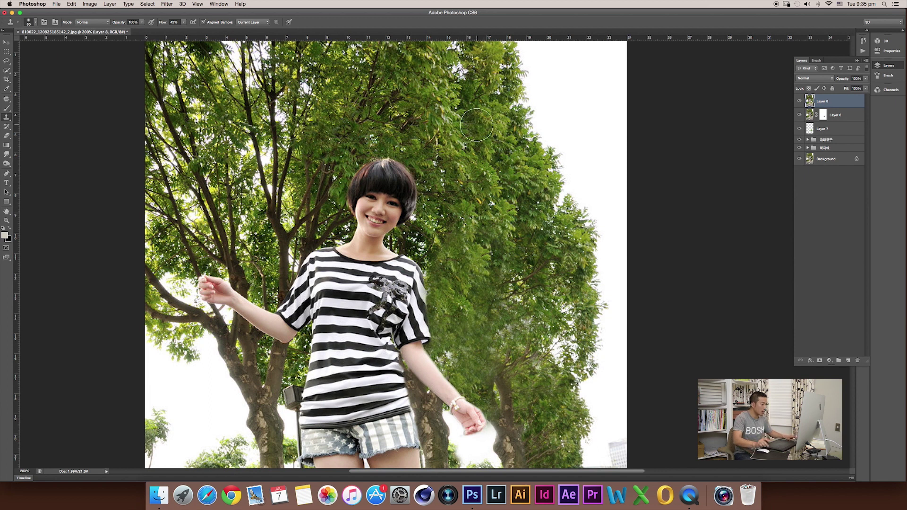
{"action": "key", "text": "bracketright"}
{"action": "key", "text": "bracketright"}
{"action": "key", "text": "bracketright"}
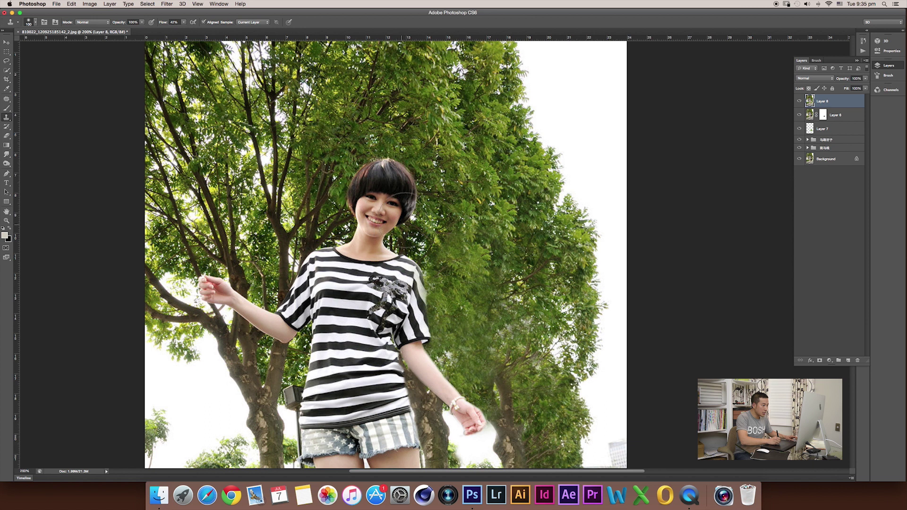
{"action": "mouse_move", "coordinate": [462, 314]}
{"action": "left_mouse_down"}
{"action": "mouse_move", "coordinate": [466, 284]}
{"action": "mouse_move", "coordinate": [512, 339]}
{"action": "mouse_move", "coordinate": [519, 304]}
{"action": "left_mouse_up"}
{"action": "left_click", "coordinate": [462, 168], "text": "alt"}
{"action": "left_click_drag", "start_coordinate": [461, 231], "coordinate": [463, 240]}
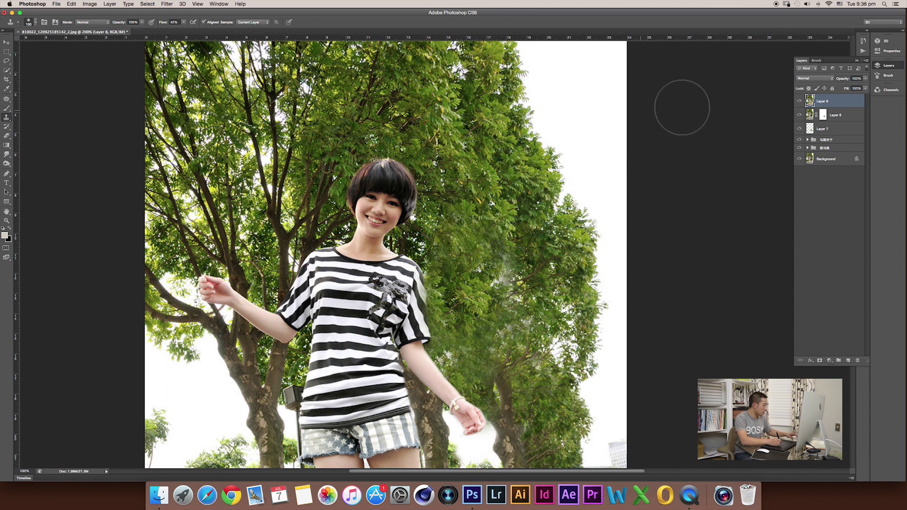
{"action": "key", "text": "super+minus"}
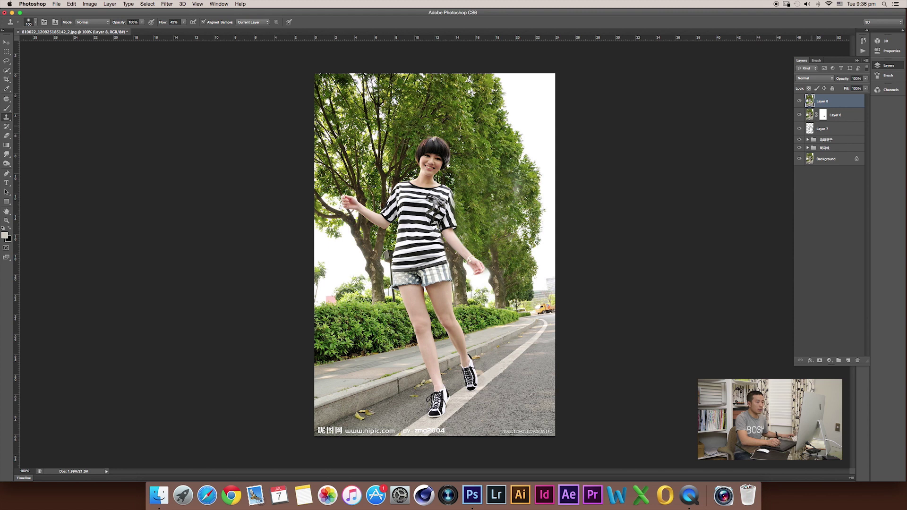
Step: Group Layers 6, 7 and 8 and rename the group 渣男bye bye! using pinyin input
{"action": "left_click", "coordinate": [832, 130], "text": "shift"}
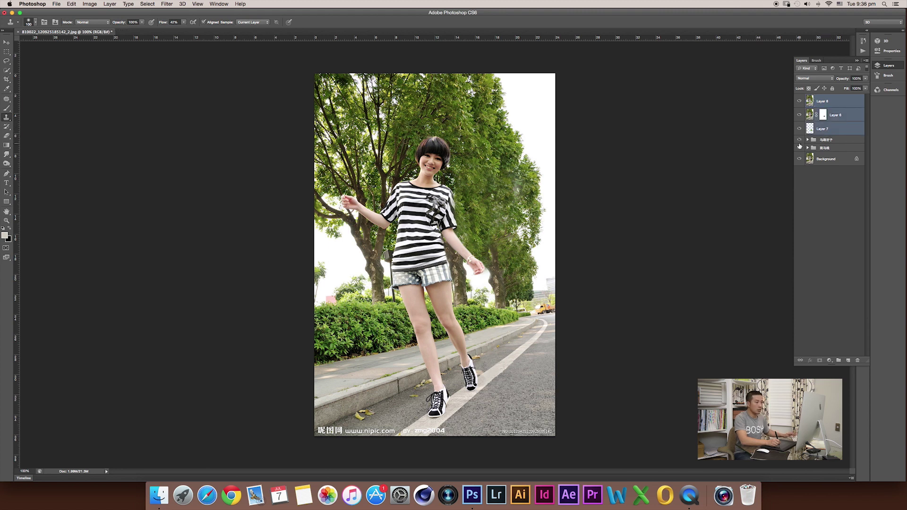
{"action": "key", "text": "super+g"}
{"action": "double_click", "coordinate": [826, 98]}
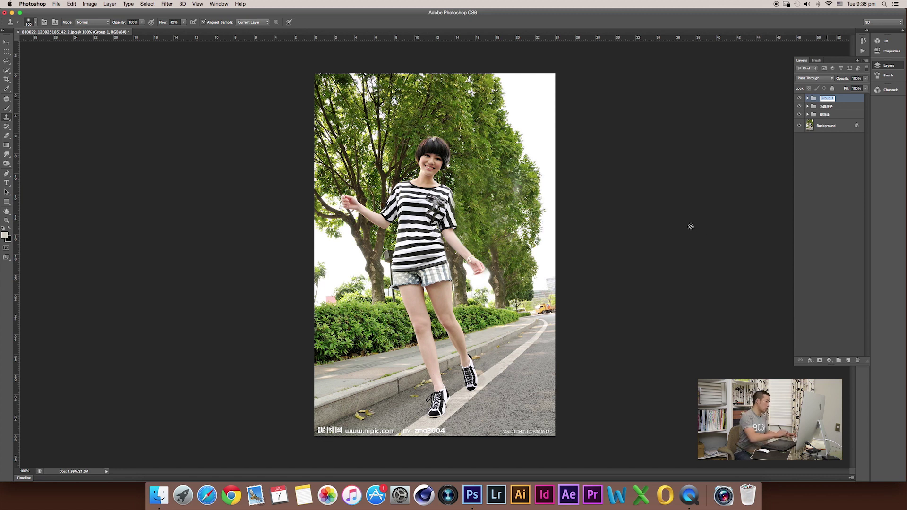
{"action": "key", "text": "ctrl+space"}
{"action": "type", "text": "zha'nan"}
{"action": "key", "text": "space"}
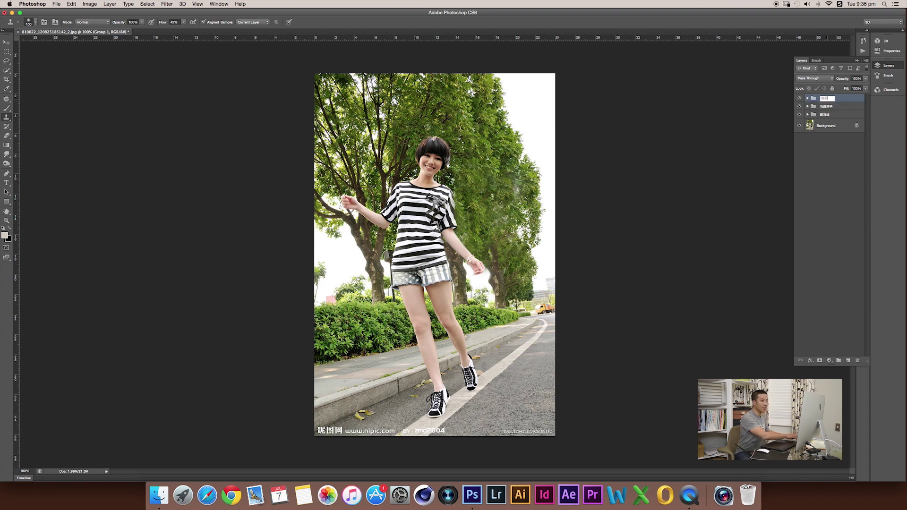
{"action": "type", "text": "bye"}
{"action": "key", "text": "Return"}
{"action": "type", "text": "bye!"}
{"action": "key", "text": "Return"}
{"action": "key", "text": "Return"}
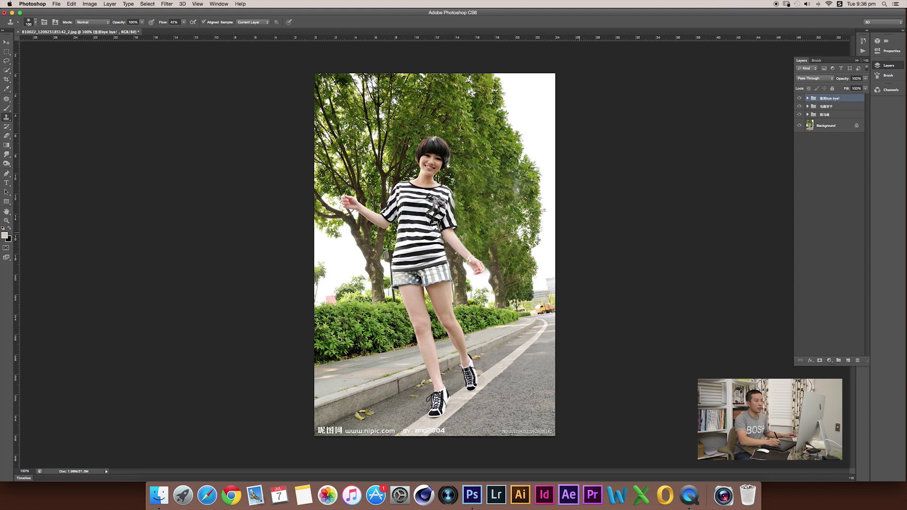
Step: Compare the photo with and without the removal group, then zoom to 200% on the legs and road
{"action": "left_click", "coordinate": [799, 99]}
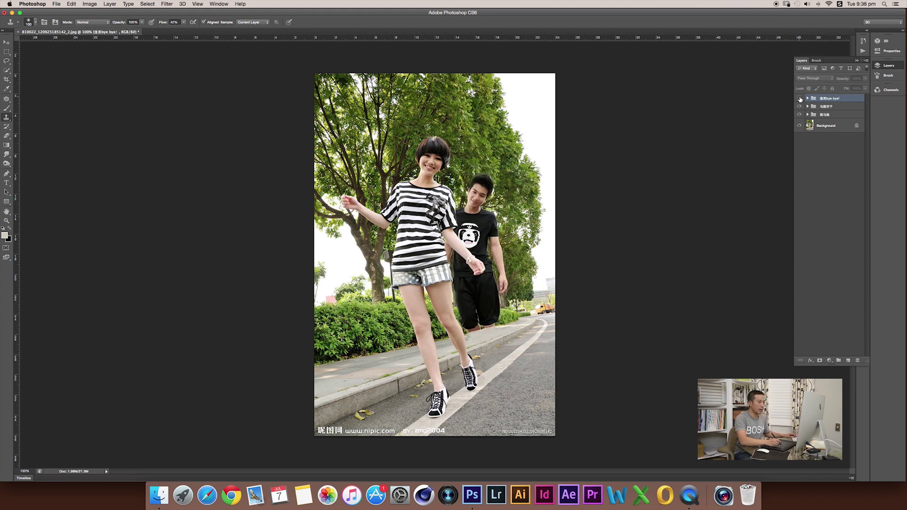
{"action": "left_click", "coordinate": [799, 98]}
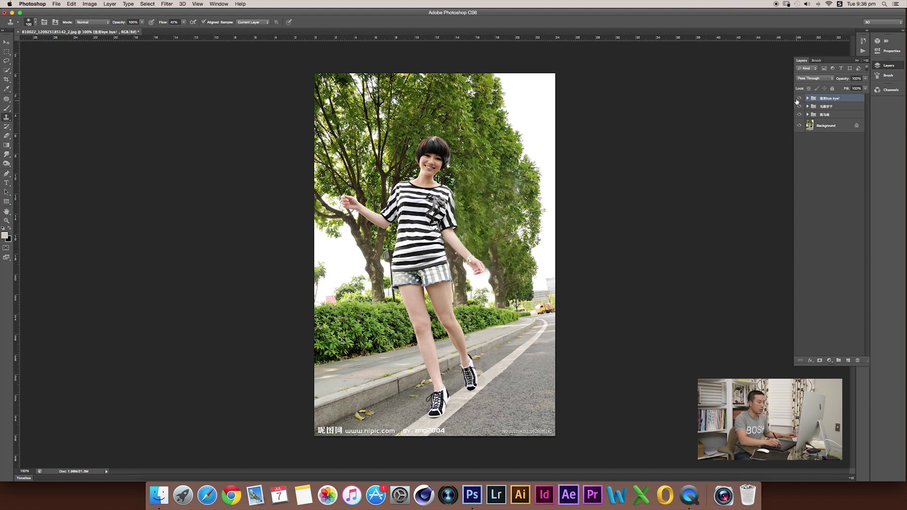
{"action": "left_click", "coordinate": [799, 98]}
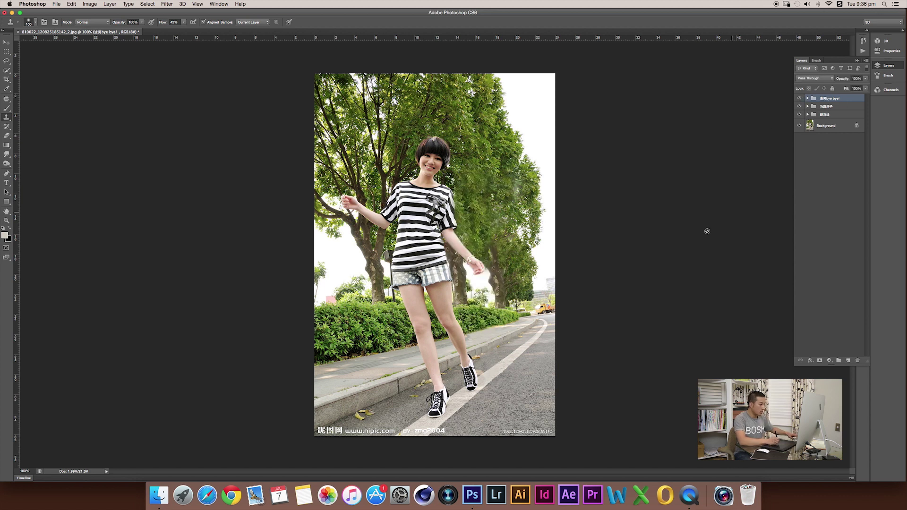
{"action": "key", "text": "super+plus"}
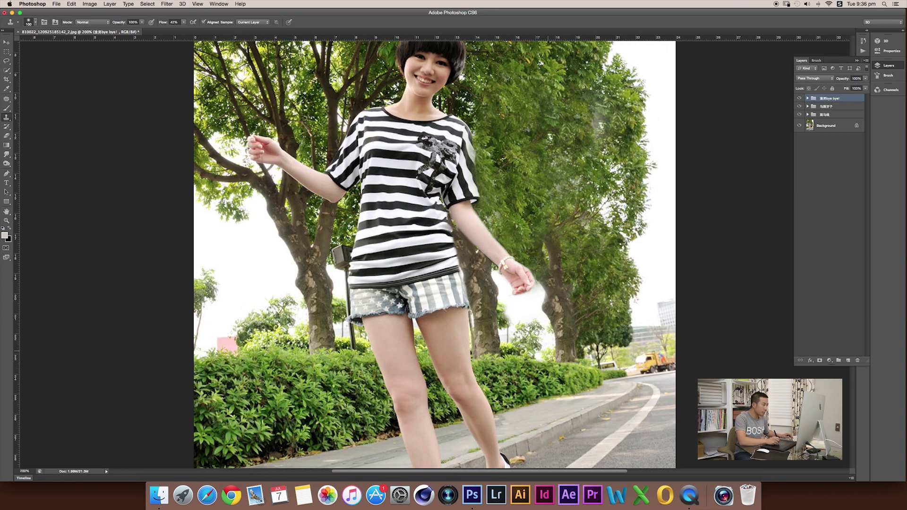
{"action": "left_click_drag", "start_coordinate": [536, 332], "coordinate": [502, 243]}
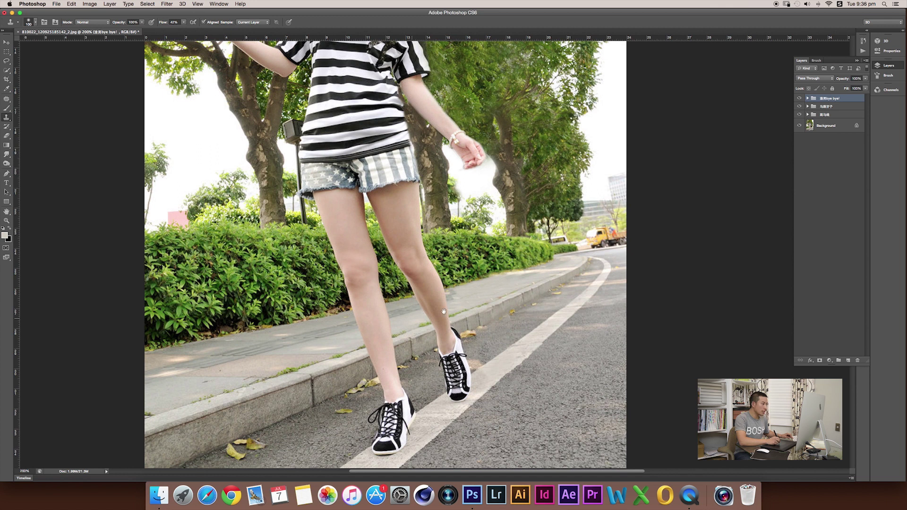
{"action": "left_click_drag", "start_coordinate": [443, 311], "coordinate": [454, 313]}
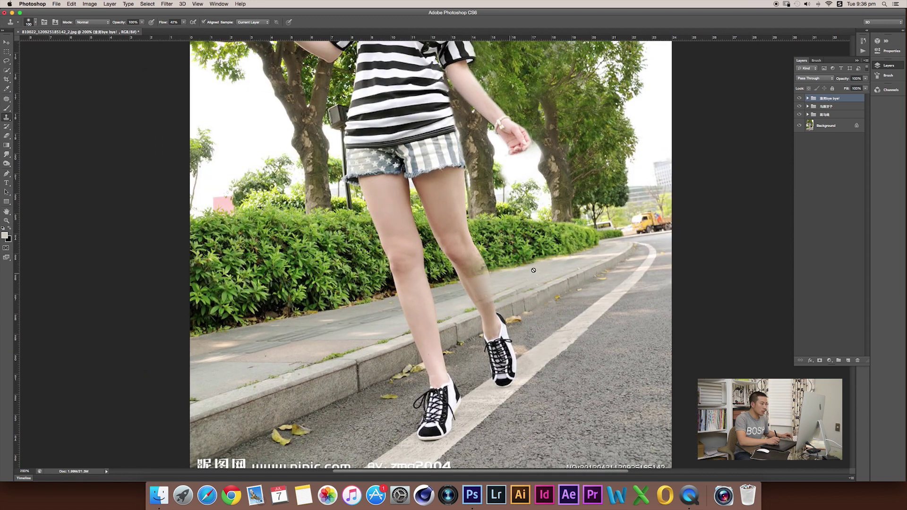
{"action": "scroll", "coordinate": [501, 285], "scroll_direction": "right", "scroll_amount": 3}
{"action": "scroll", "coordinate": [501, 285], "scroll_direction": "up", "scroll_amount": 1}
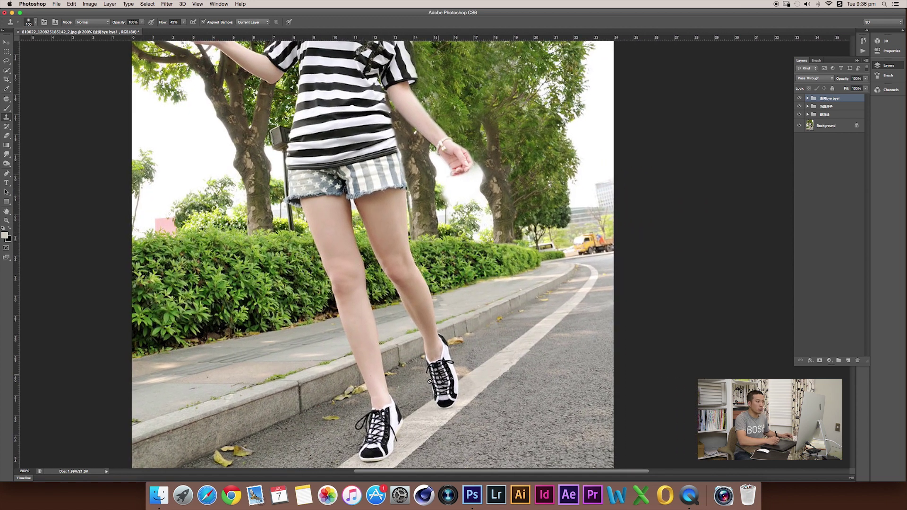
Step: Undo the stray Clone Stamp strokes on the hedge and lower leg
{"action": "mouse_move", "coordinate": [499, 262]}
{"action": "left_mouse_down"}
{"action": "mouse_move", "coordinate": [492, 301]}
{"action": "mouse_move", "coordinate": [440, 311]}
{"action": "left_mouse_up"}
{"action": "key", "text": "ctrl+z"}
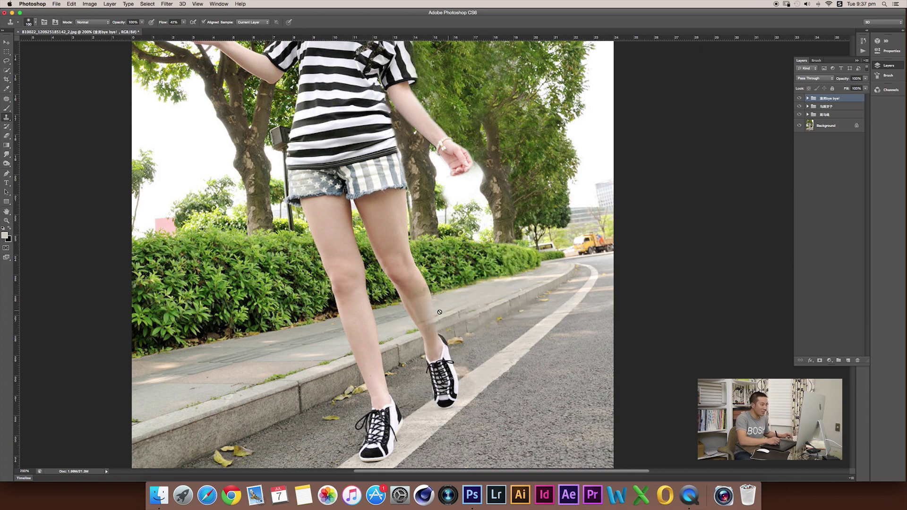
{"action": "key", "text": "ctrl+z"}
{"action": "scroll", "coordinate": [467, 313], "scroll_direction": "right", "scroll_amount": 1}
{"action": "scroll", "coordinate": [467, 313], "scroll_direction": "up", "scroll_amount": 1}
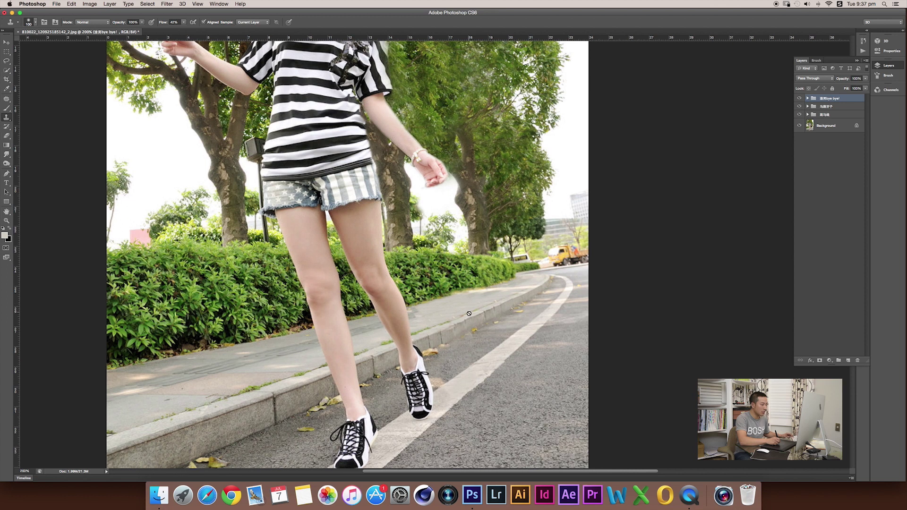
{"action": "scroll", "coordinate": [491, 300], "scroll_direction": "left", "scroll_amount": 2}
{"action": "scroll", "coordinate": [490, 301], "scroll_direction": "down", "scroll_amount": 1}
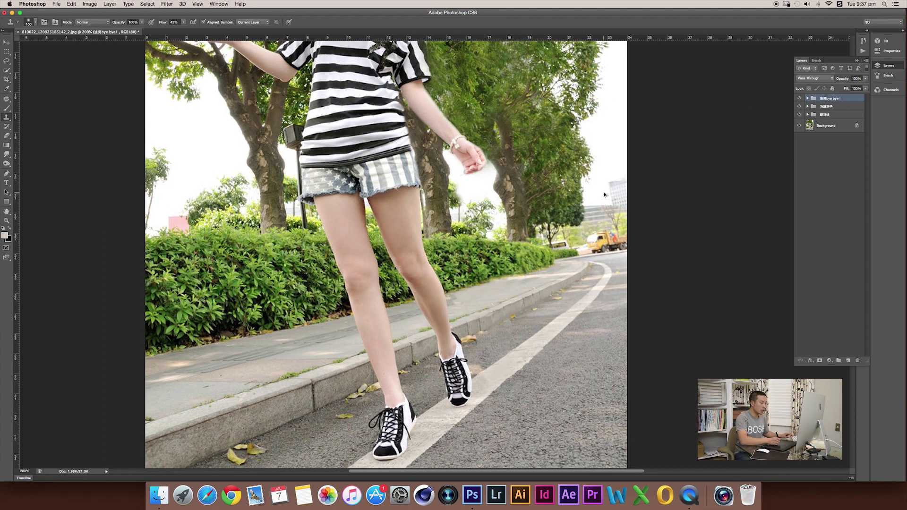
Step: Create Layer 9 and set a clone source with a smaller brush, undoing a hedge patch
{"action": "key", "text": "ctrl+alt+shift+n"}
{"action": "left_click", "coordinate": [355, 319], "text": "alt"}
{"action": "key", "text": "bracketleft"}
{"action": "key", "text": "bracketleft"}
{"action": "left_click_drag", "start_coordinate": [524, 255], "coordinate": [508, 260]}
{"action": "key", "text": "ctrl+z"}
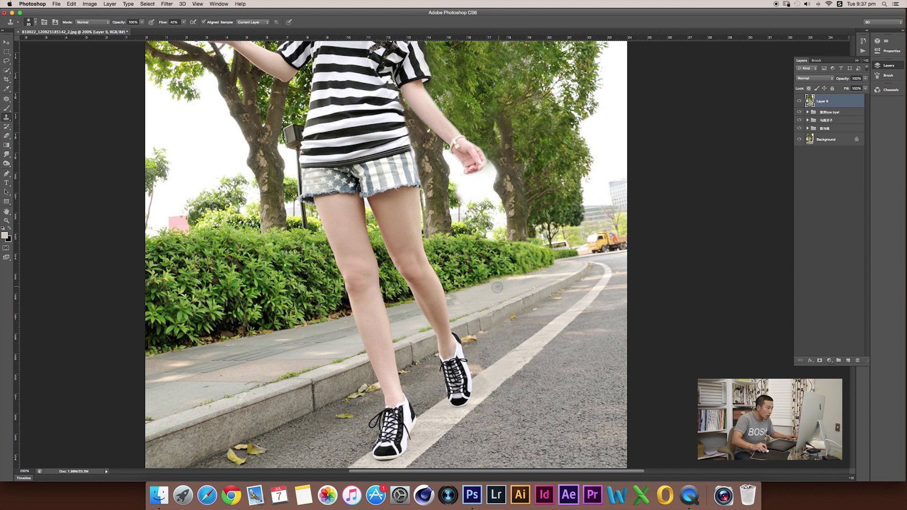
Step: Clone road texture along the kerb edge, shrink the brush to 15, and zoom out to 100%
{"action": "left_click_drag", "start_coordinate": [457, 301], "coordinate": [503, 287]}
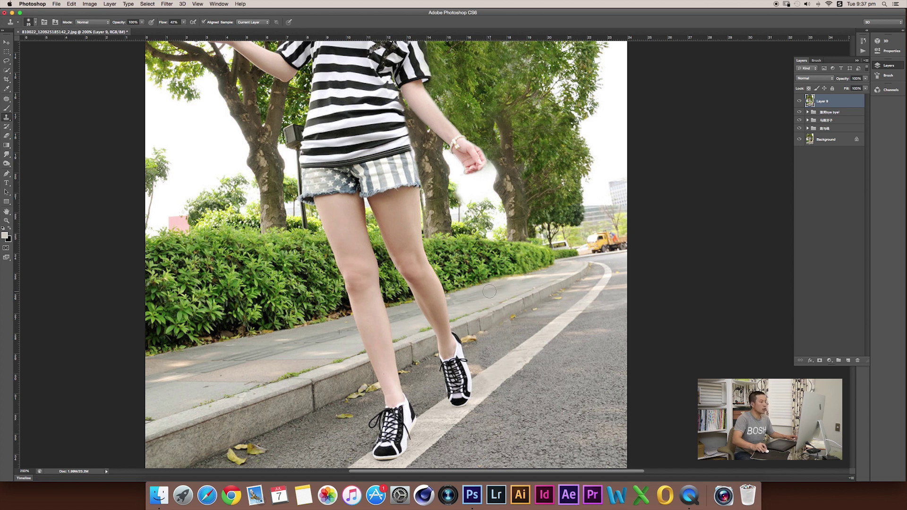
{"action": "left_click_drag", "start_coordinate": [489, 292], "coordinate": [517, 288]}
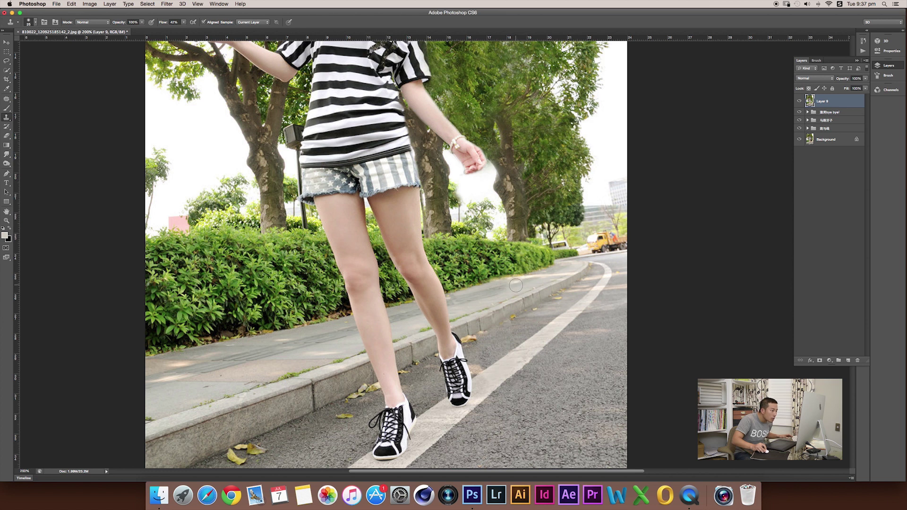
{"action": "key", "text": "bracketleft"}
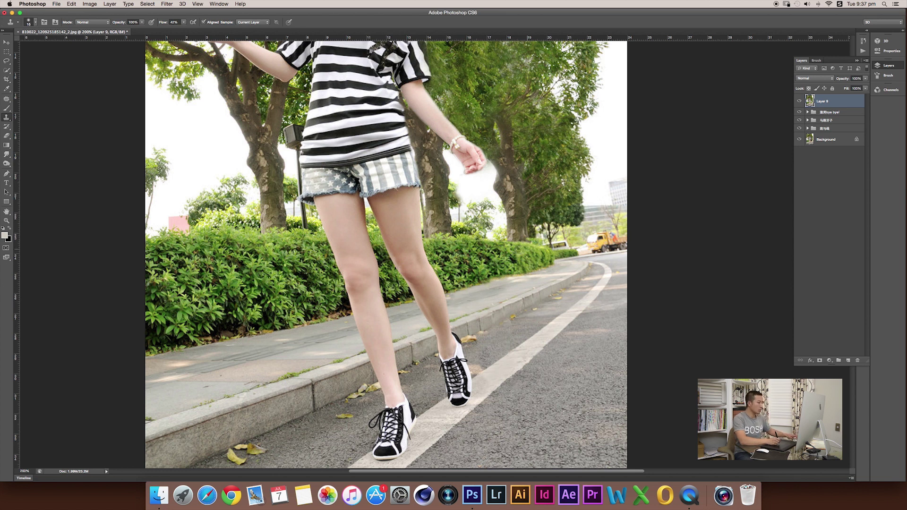
{"action": "key", "text": "super+minus"}
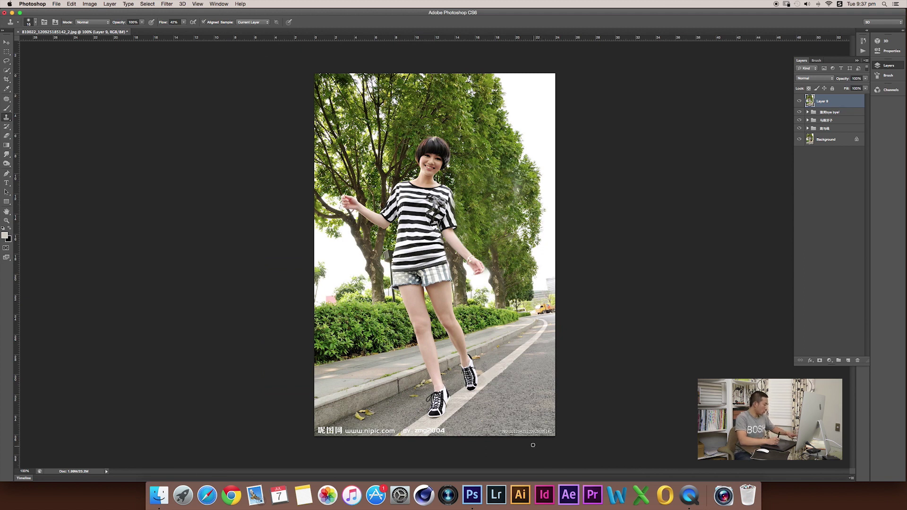
{"action": "key", "text": "super+plus"}
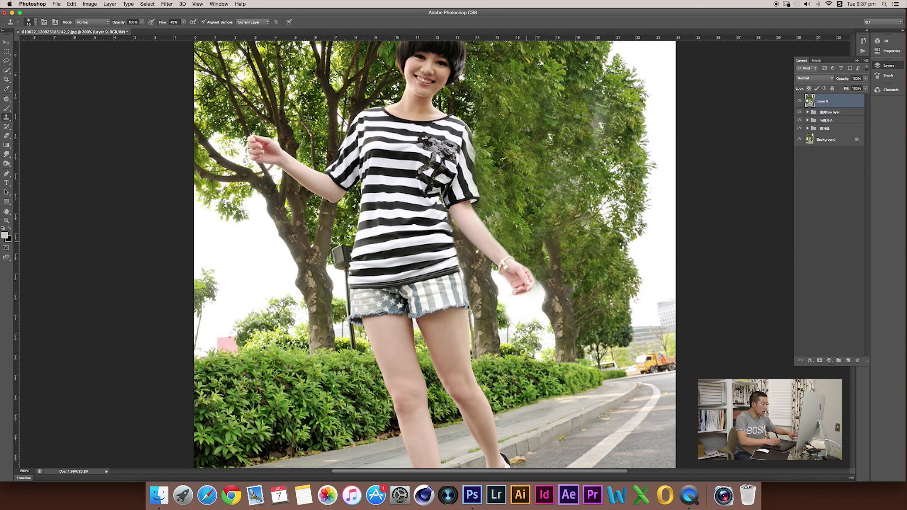
{"action": "key", "text": "super+plus"}
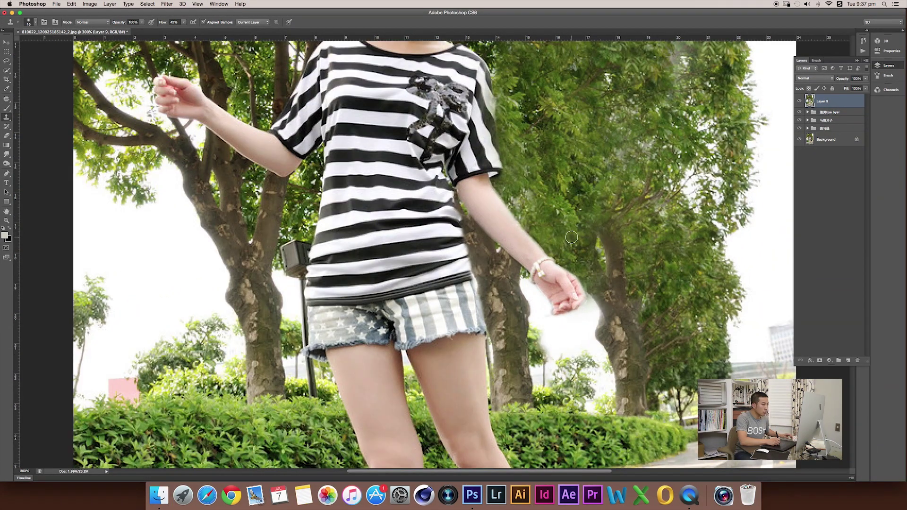
{"action": "left_click_drag", "start_coordinate": [575, 236], "coordinate": [537, 266]}
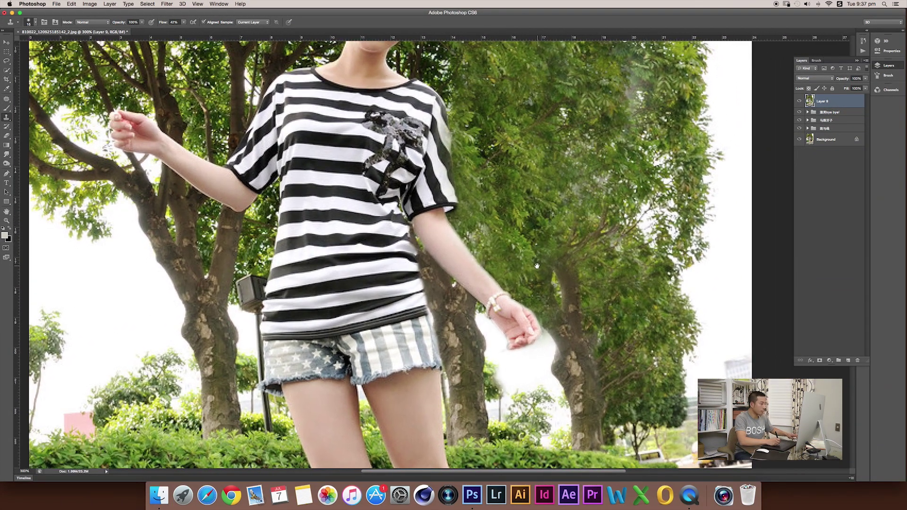
{"action": "key", "text": "super+minus"}
{"action": "key", "text": "super+minus"}
{"action": "key", "text": "super+plus"}
{"action": "key", "text": "super+plus"}
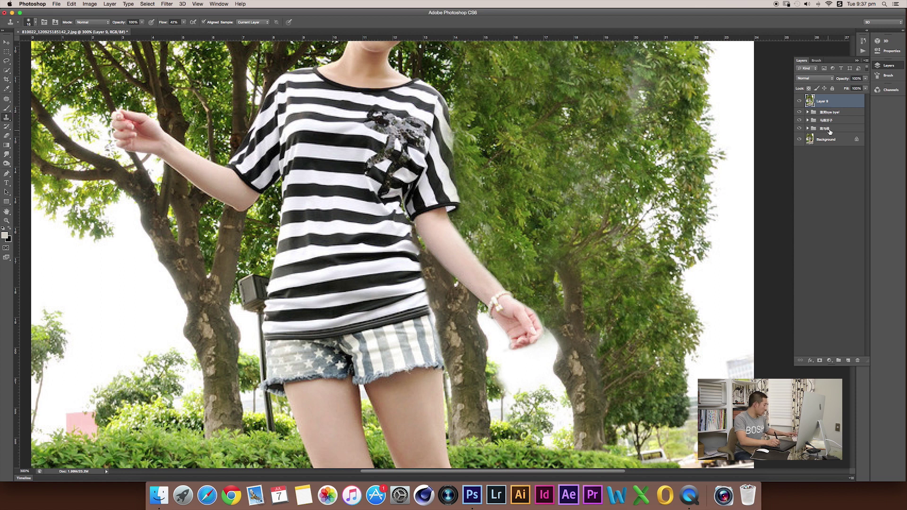
{"action": "left_click", "coordinate": [831, 128], "text": "shift"}
Step: Group Layer 9 and the removal groups into Group 1 with a white layer mask
{"action": "key", "text": "super+g"}
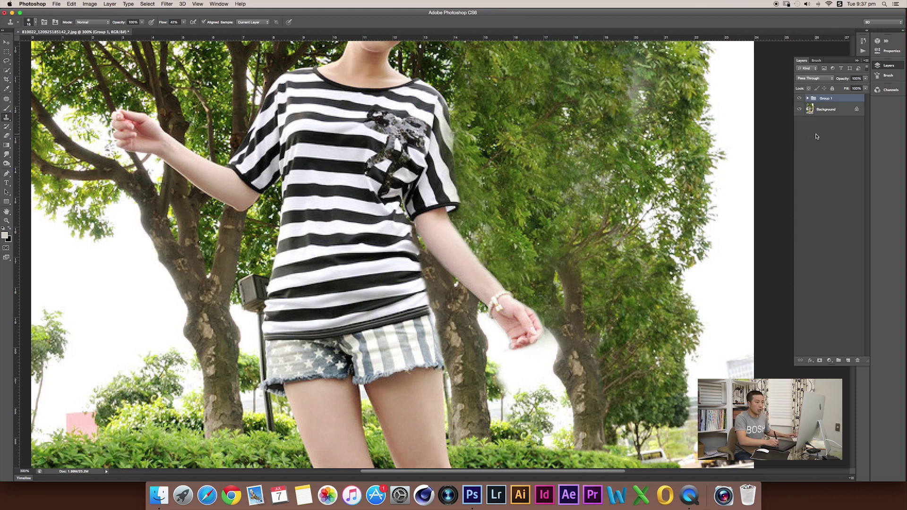
{"action": "left_click", "coordinate": [820, 360]}
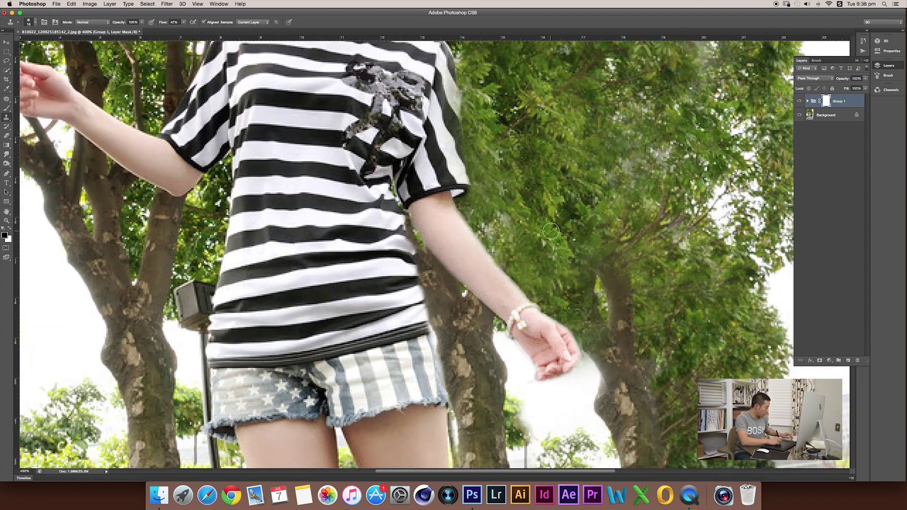
{"action": "key", "text": "super+plus"}
{"action": "left_click_drag", "start_coordinate": [468, 281], "coordinate": [414, 294]}
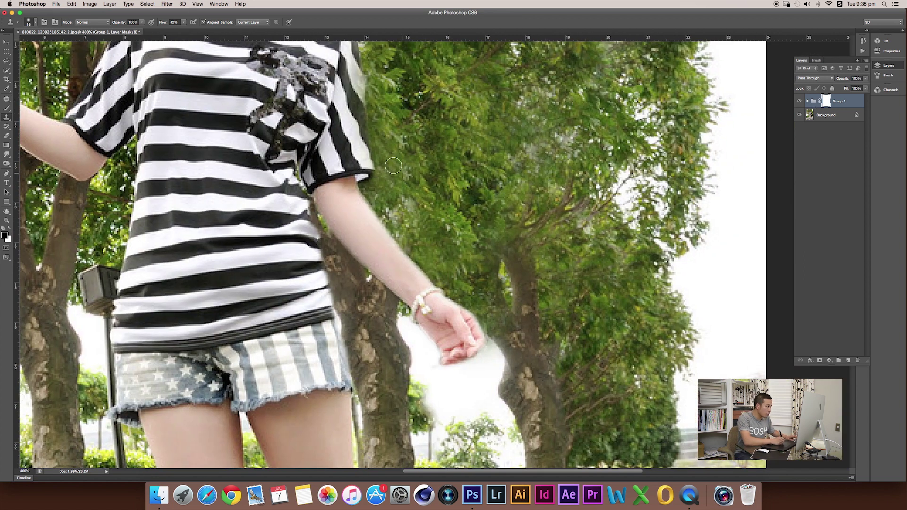
Step: Switch to the Brush at 100% opacity for painting Group 1's mask, then view the whole photo
{"action": "left_click", "coordinate": [352, 194]}
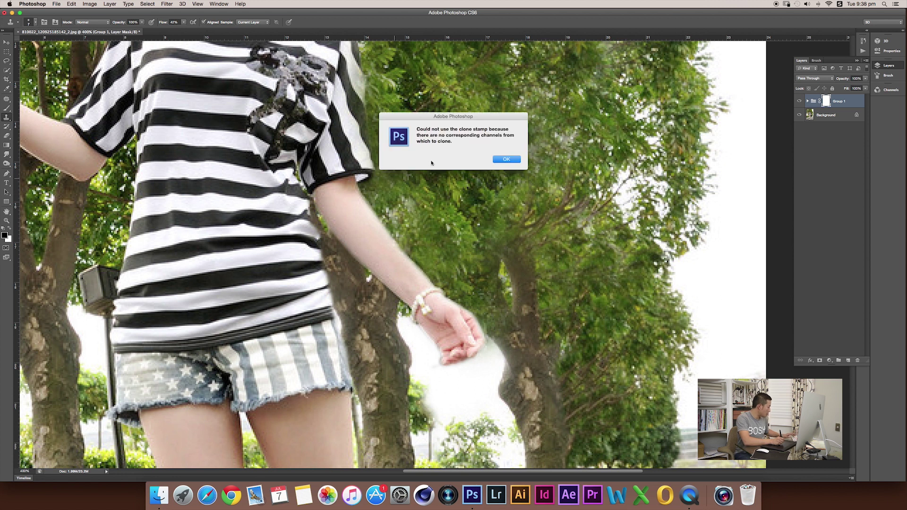
{"action": "left_click", "coordinate": [503, 162]}
{"action": "key", "text": "b"}
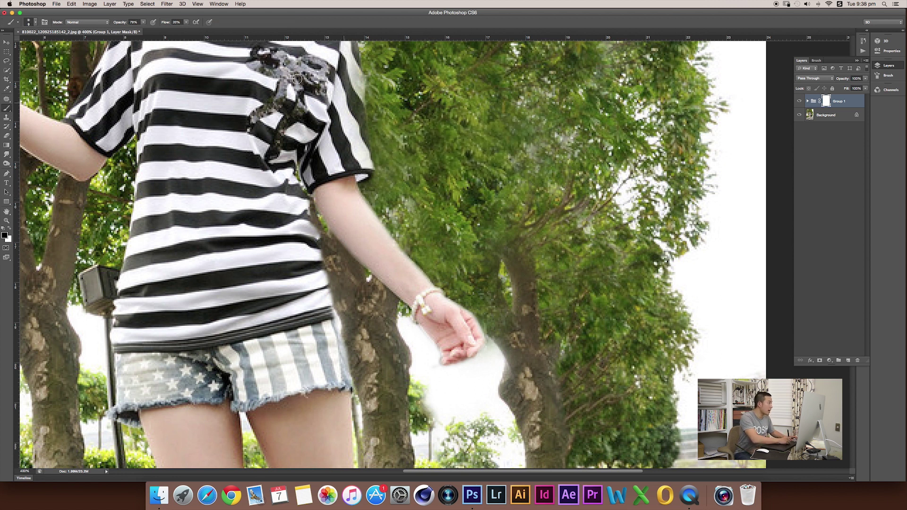
{"action": "left_click_drag", "start_coordinate": [120, 26], "coordinate": [157, 19]}
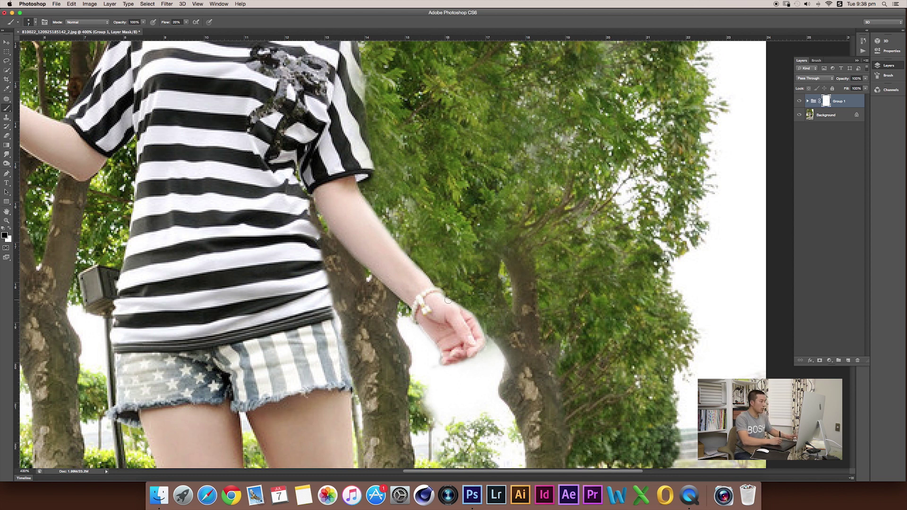
{"action": "key", "text": "super+1"}
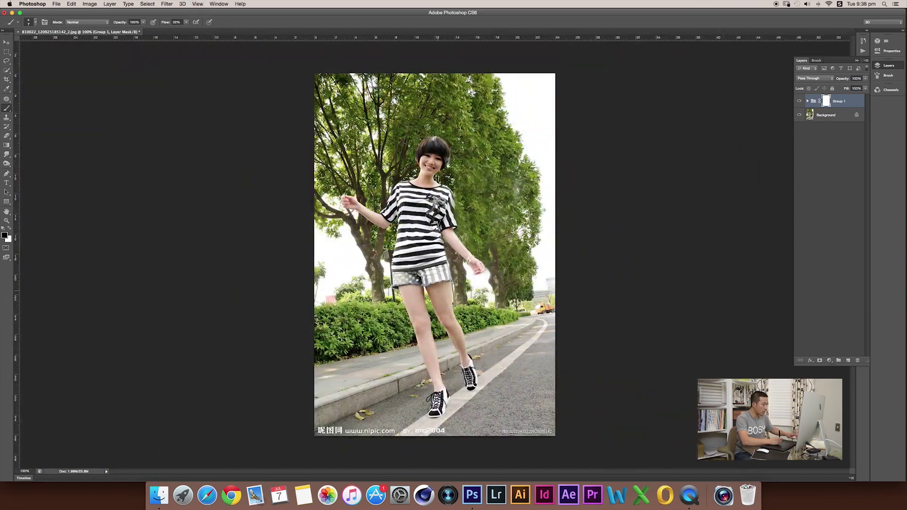
Step: Show rulers, pan to the shoes, then expand Group 1 and select Layer 9
{"action": "key", "text": "super+equal"}
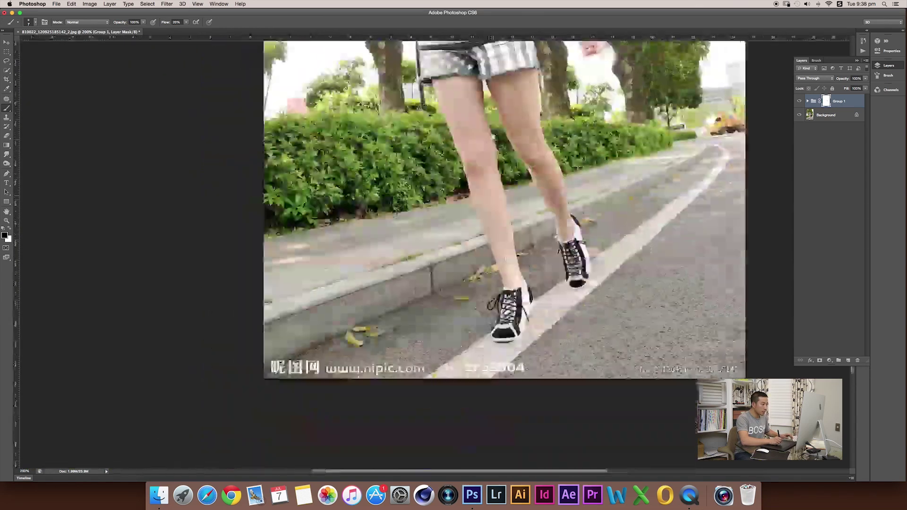
{"action": "left_click_drag", "start_coordinate": [434, 293], "coordinate": [506, 139]}
{"action": "key", "text": "super+r"}
{"action": "mouse_move", "coordinate": [546, 194]}
{"action": "left_mouse_down"}
{"action": "mouse_move", "coordinate": [468, 298]}
{"action": "mouse_move", "coordinate": [423, 168]}
{"action": "left_mouse_up"}
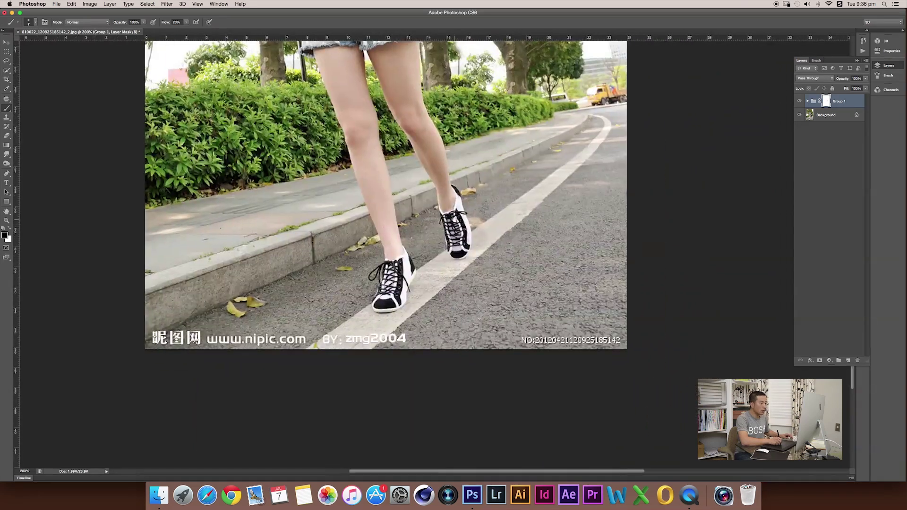
{"action": "left_click_drag", "start_coordinate": [530, 240], "coordinate": [492, 224]}
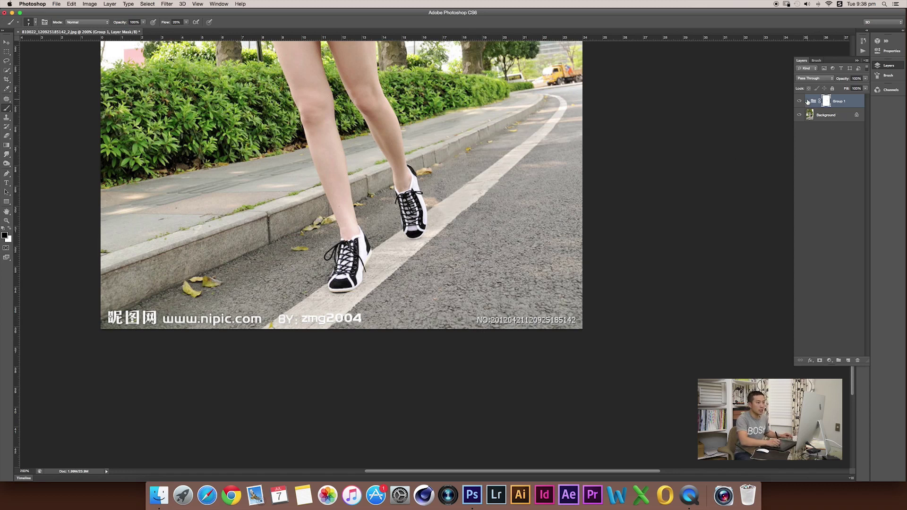
{"action": "left_click", "coordinate": [807, 101]}
{"action": "left_click", "coordinate": [818, 115]}
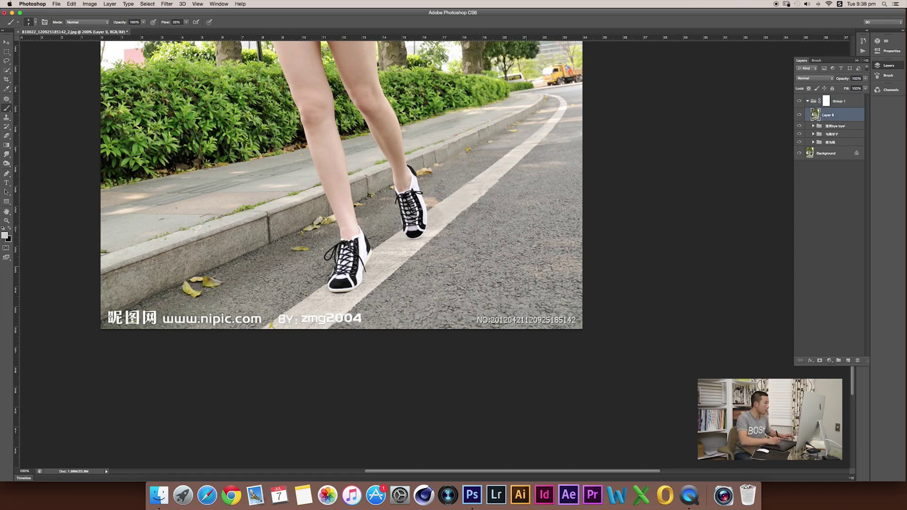
Step: Marquee-select the NO: serial-number watermark at the photo's bottom right
{"action": "key", "text": "m"}
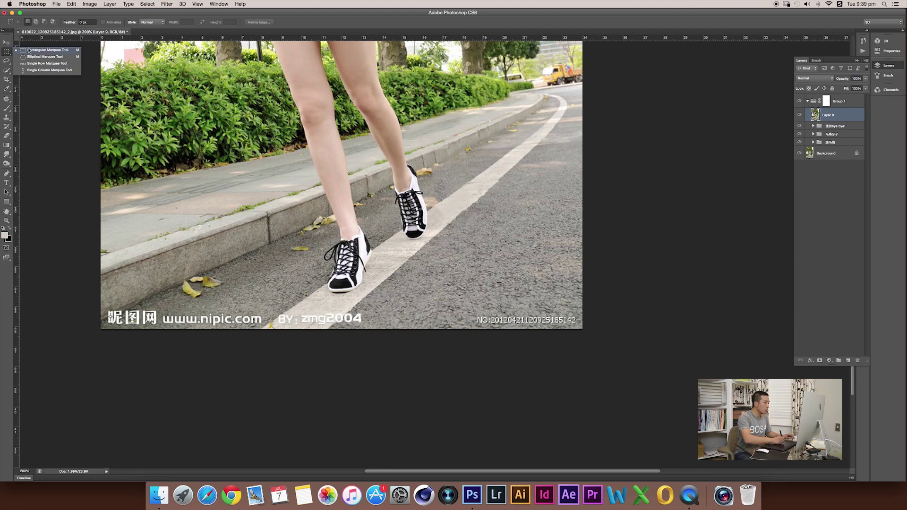
{"action": "left_click_drag", "start_coordinate": [467, 305], "coordinate": [554, 325]}
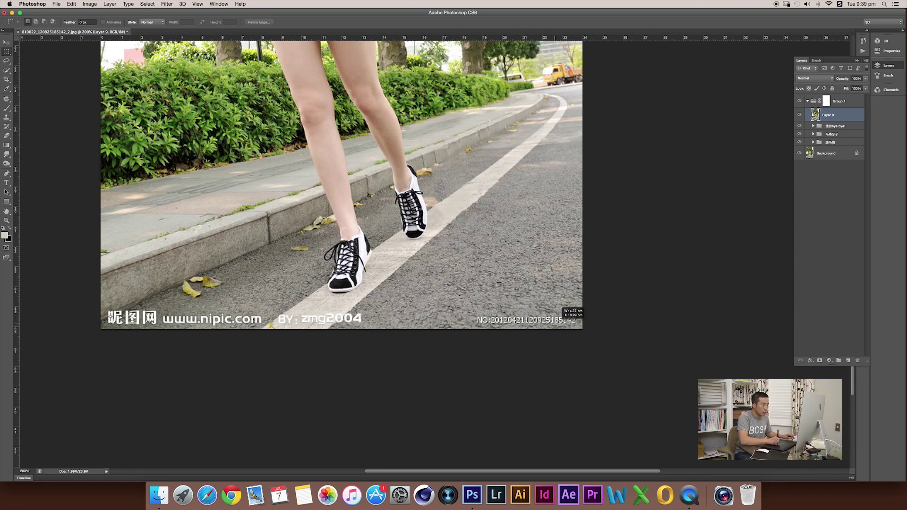
{"action": "left_click_drag", "start_coordinate": [558, 325], "coordinate": [579, 327]}
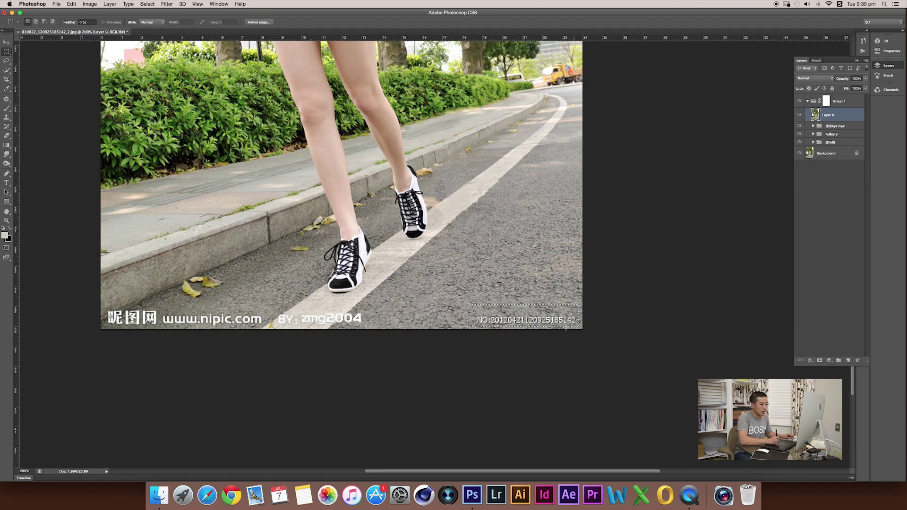
{"action": "right_click", "coordinate": [544, 312]}
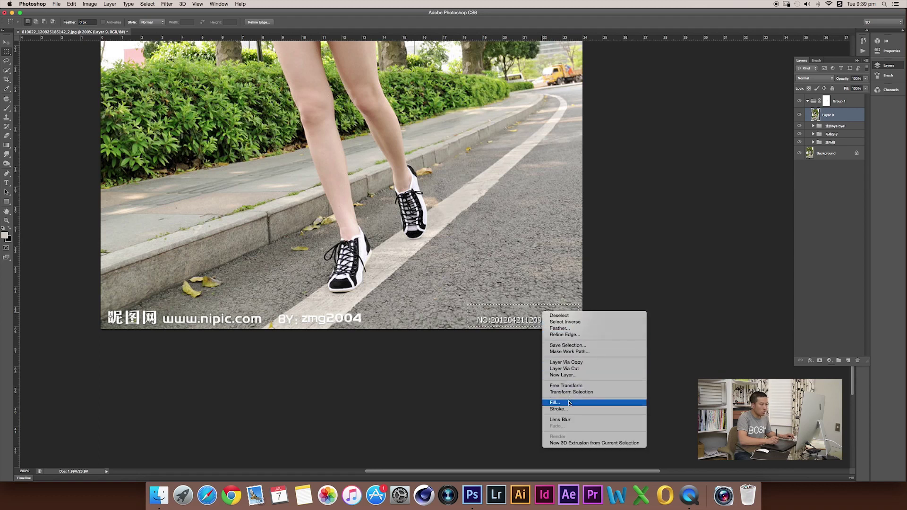
{"action": "left_click", "coordinate": [564, 409]}
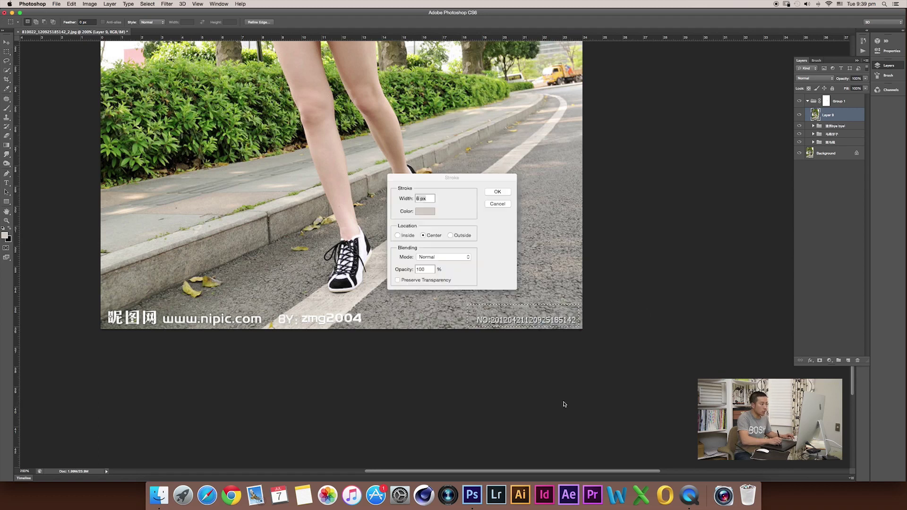
{"action": "left_click", "coordinate": [506, 204]}
Step: Content-Aware fill the selected watermark, then deselect and zoom out
{"action": "right_click", "coordinate": [520, 313]}
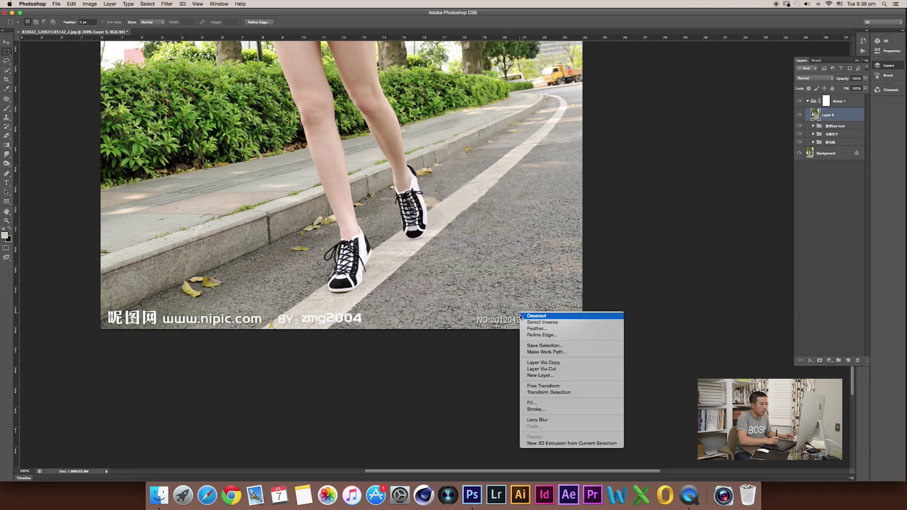
{"action": "left_click", "coordinate": [538, 404]}
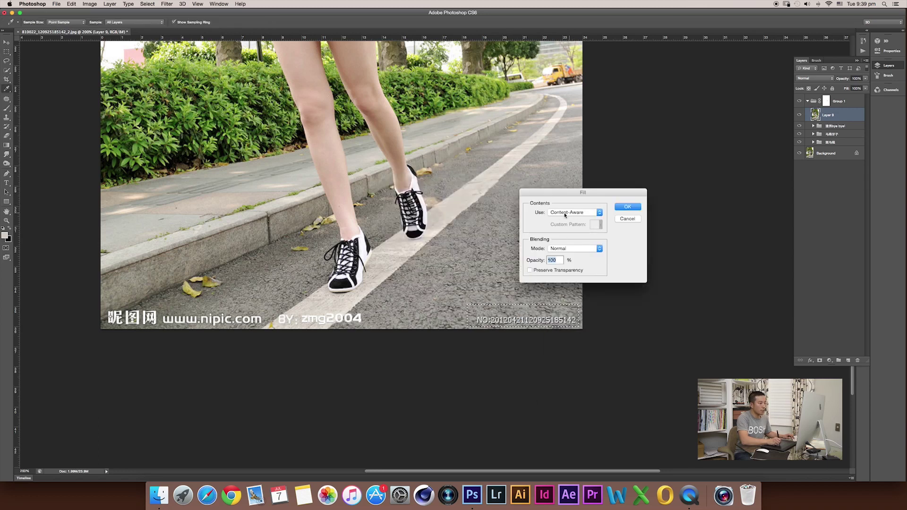
{"action": "left_click", "coordinate": [617, 208]}
{"action": "key", "text": "m"}
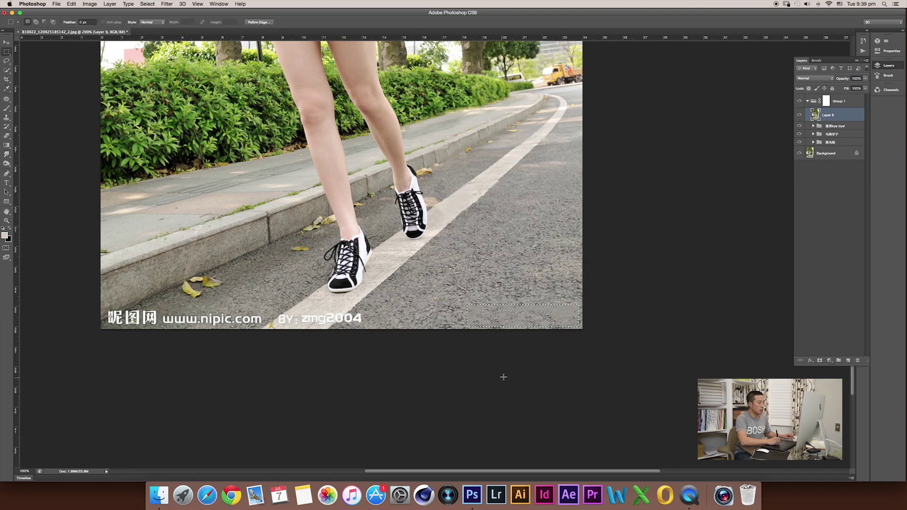
{"action": "key", "text": "ctrl+d"}
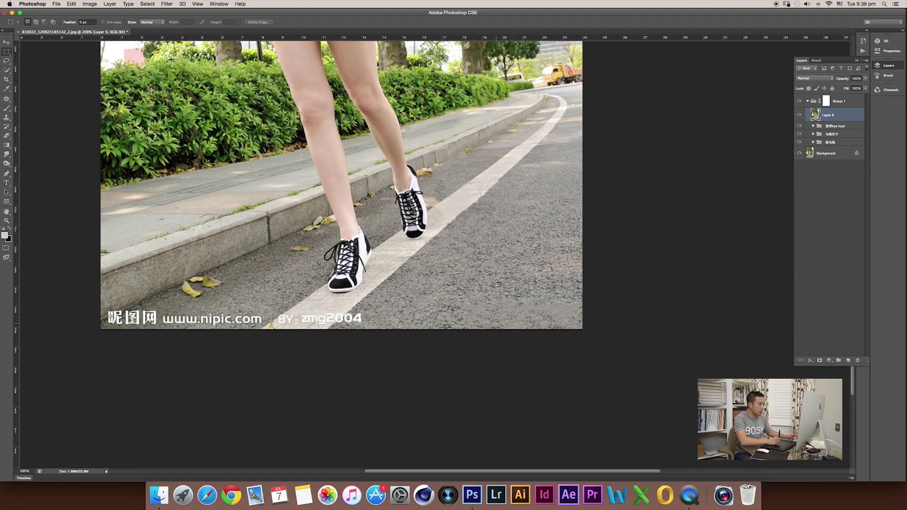
{"action": "key", "text": "ctrl+minus"}
{"action": "key", "text": "ctrl+minus"}
Step: Zoom to 200% and Content-Aware fill the leftover bottom-right road strip, then deselect
{"action": "key", "text": "ctrl+plus"}
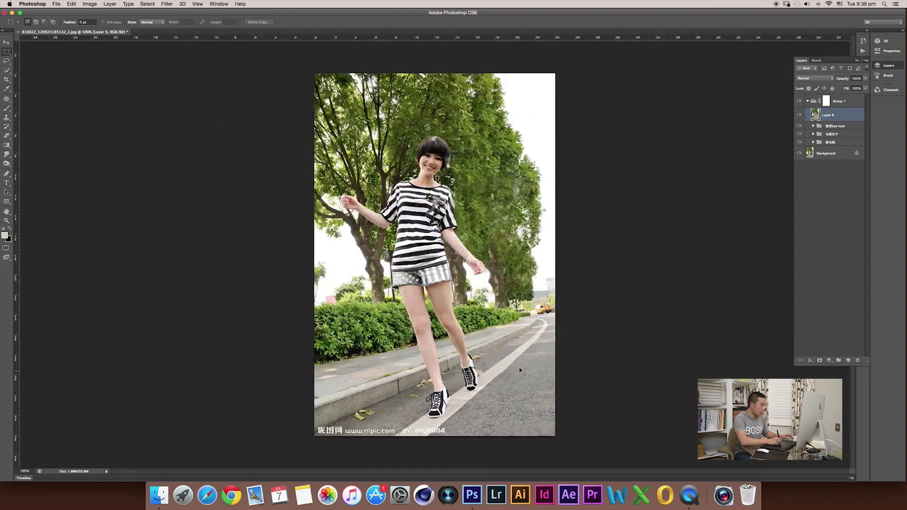
{"action": "key", "text": "ctrl+plus"}
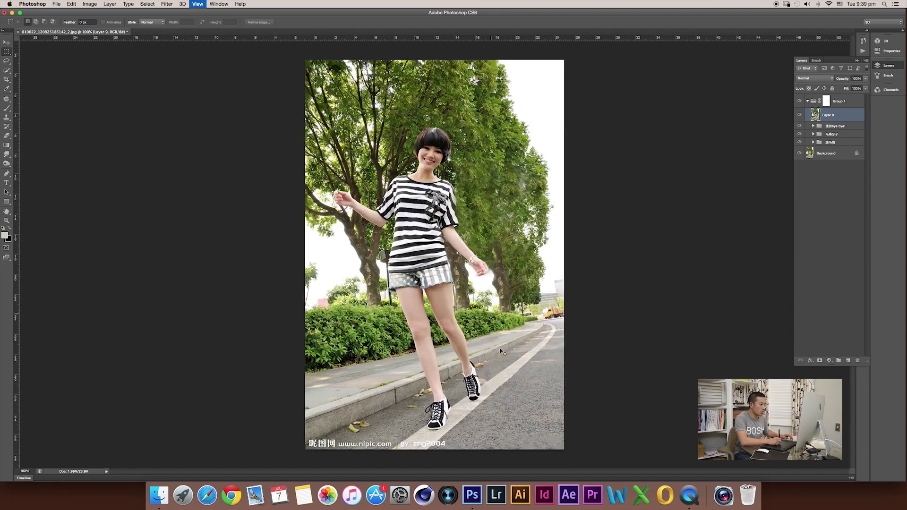
{"action": "left_click_drag", "start_coordinate": [515, 316], "coordinate": [471, 208]}
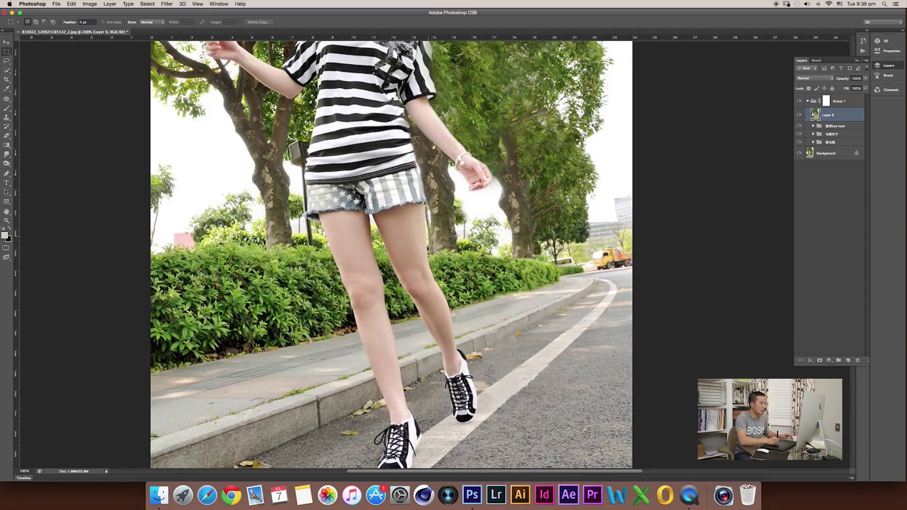
{"action": "scroll", "coordinate": [523, 334], "scroll_direction": "down", "scroll_amount": 5}
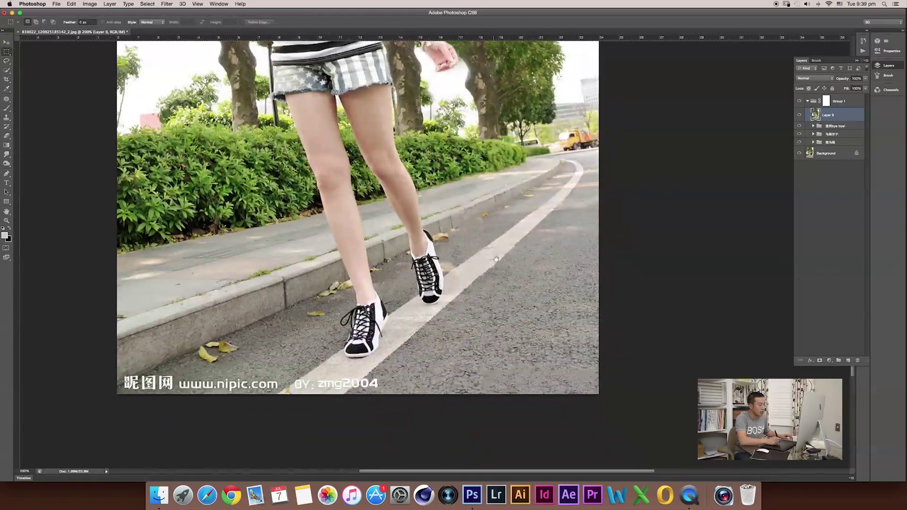
{"action": "left_click_drag", "start_coordinate": [484, 365], "coordinate": [593, 377]}
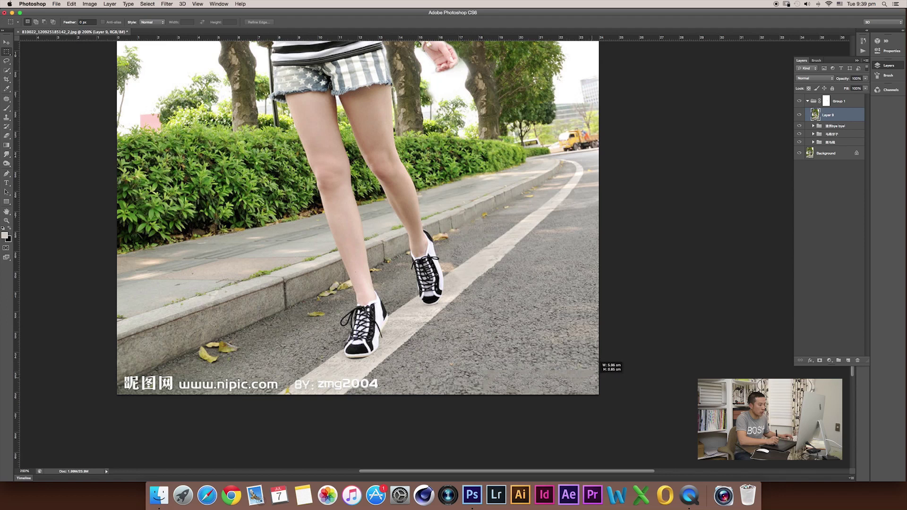
{"action": "right_click", "coordinate": [530, 373]}
{"action": "left_click", "coordinate": [552, 434]}
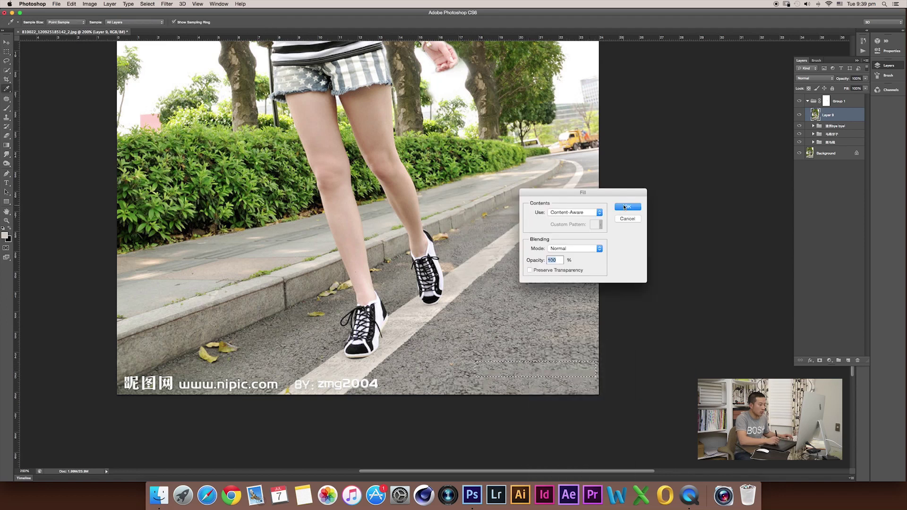
{"action": "left_click", "coordinate": [625, 207]}
{"action": "key", "text": "super+d"}
Step: Sample the grey road colour with a slightly larger Brush
{"action": "key", "text": "b"}
{"action": "left_click", "coordinate": [504, 343], "text": "alt"}
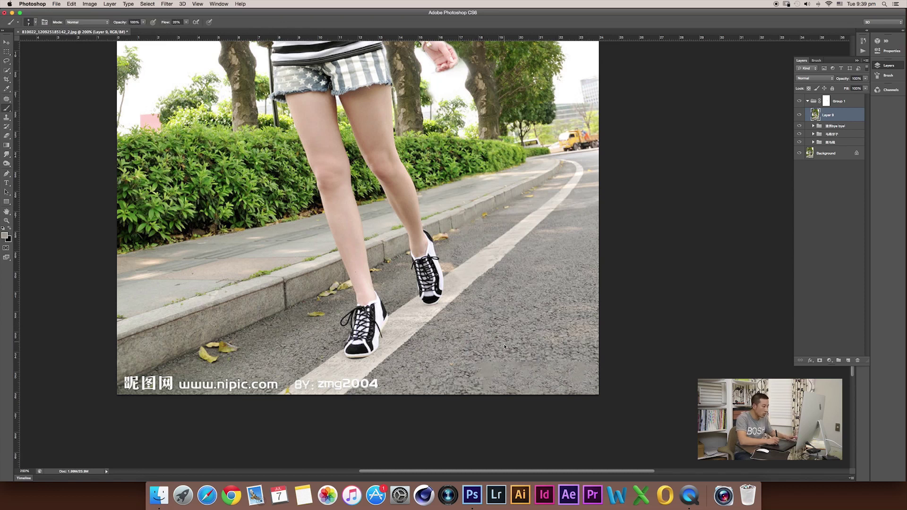
{"action": "key", "text": "bracketright"}
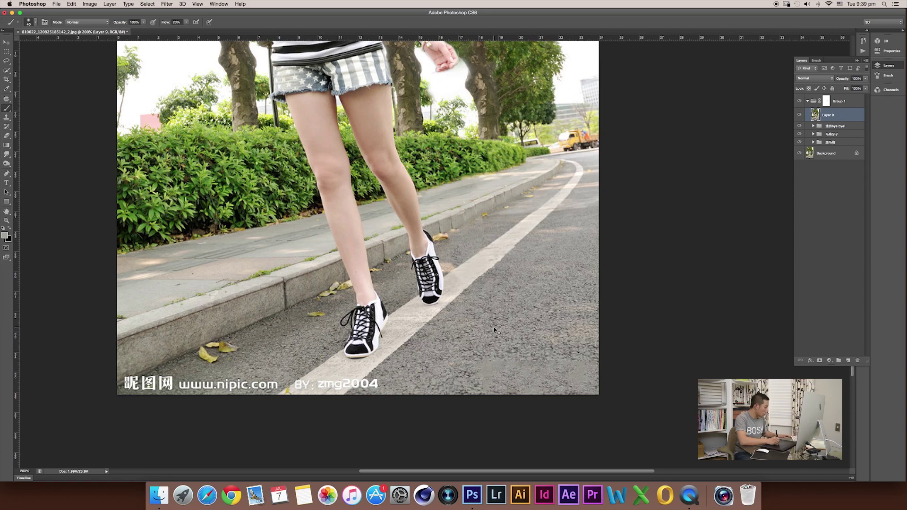
Step: Switch to the Clone Stamp (S) and collapse Group 1 in the Layers panel
{"action": "key", "text": "s"}
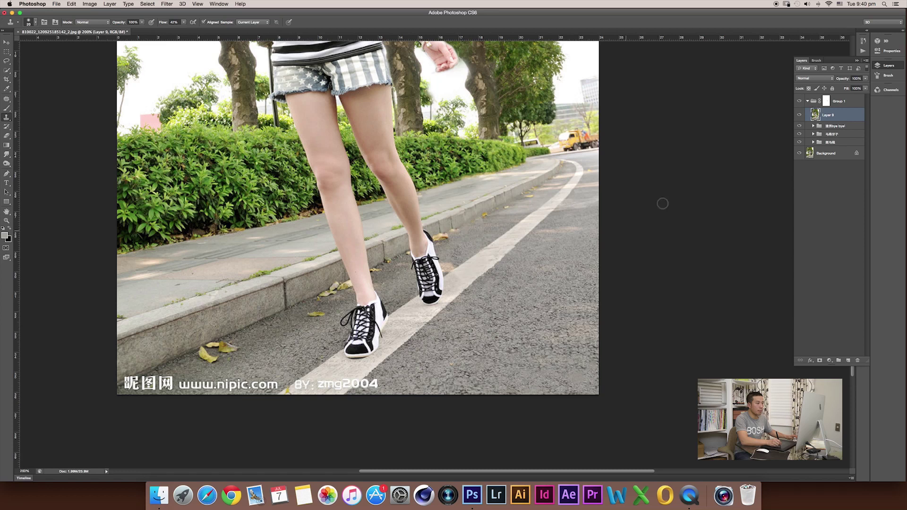
{"action": "left_click", "coordinate": [807, 101]}
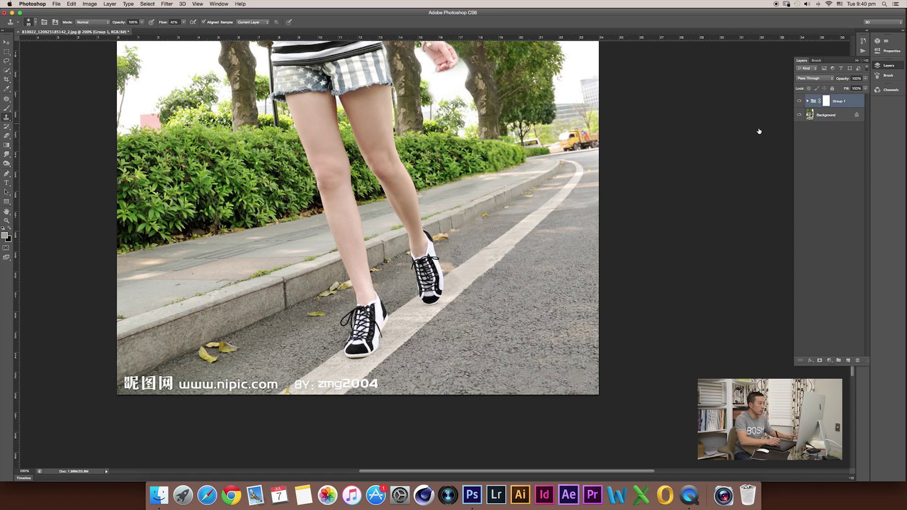
{"action": "key", "text": "super+1"}
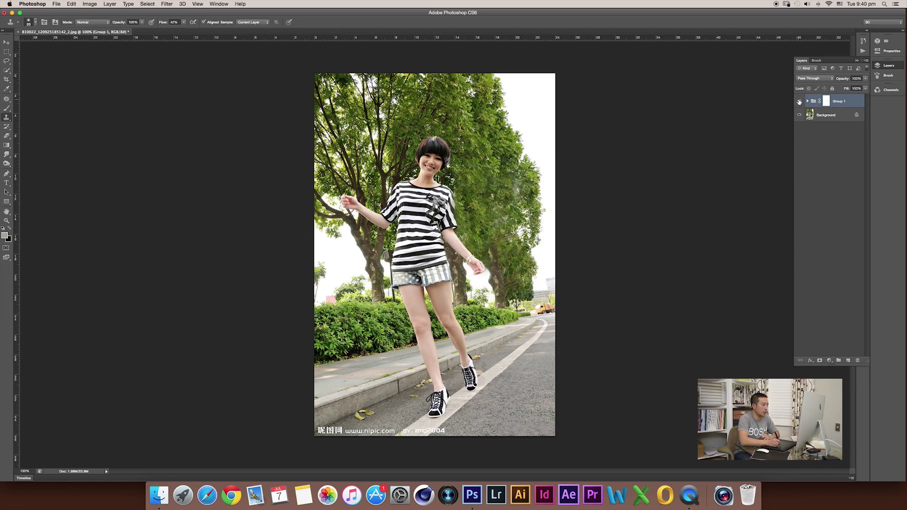
{"action": "left_click", "coordinate": [800, 101]}
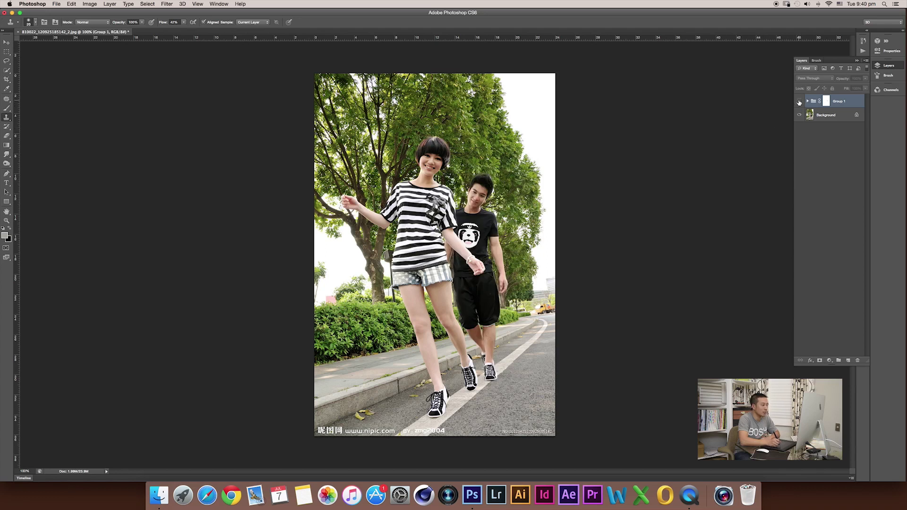
{"action": "left_click", "coordinate": [799, 102]}
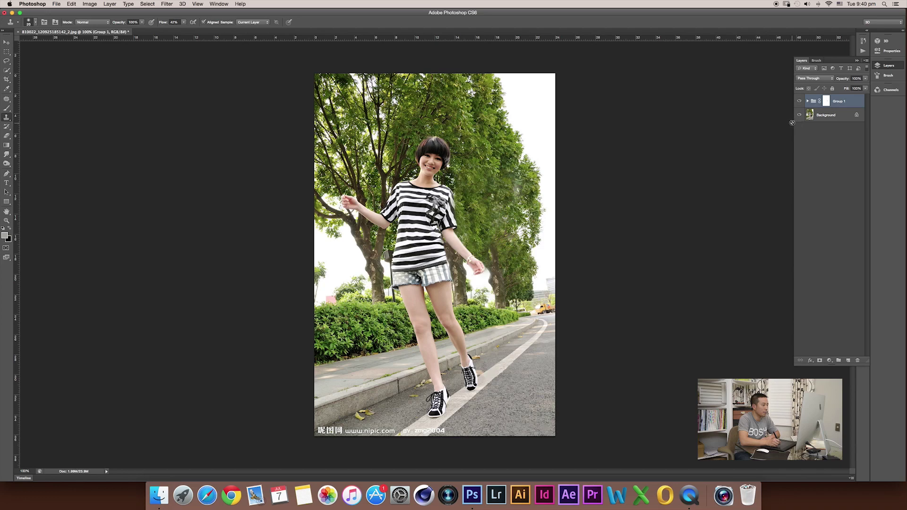